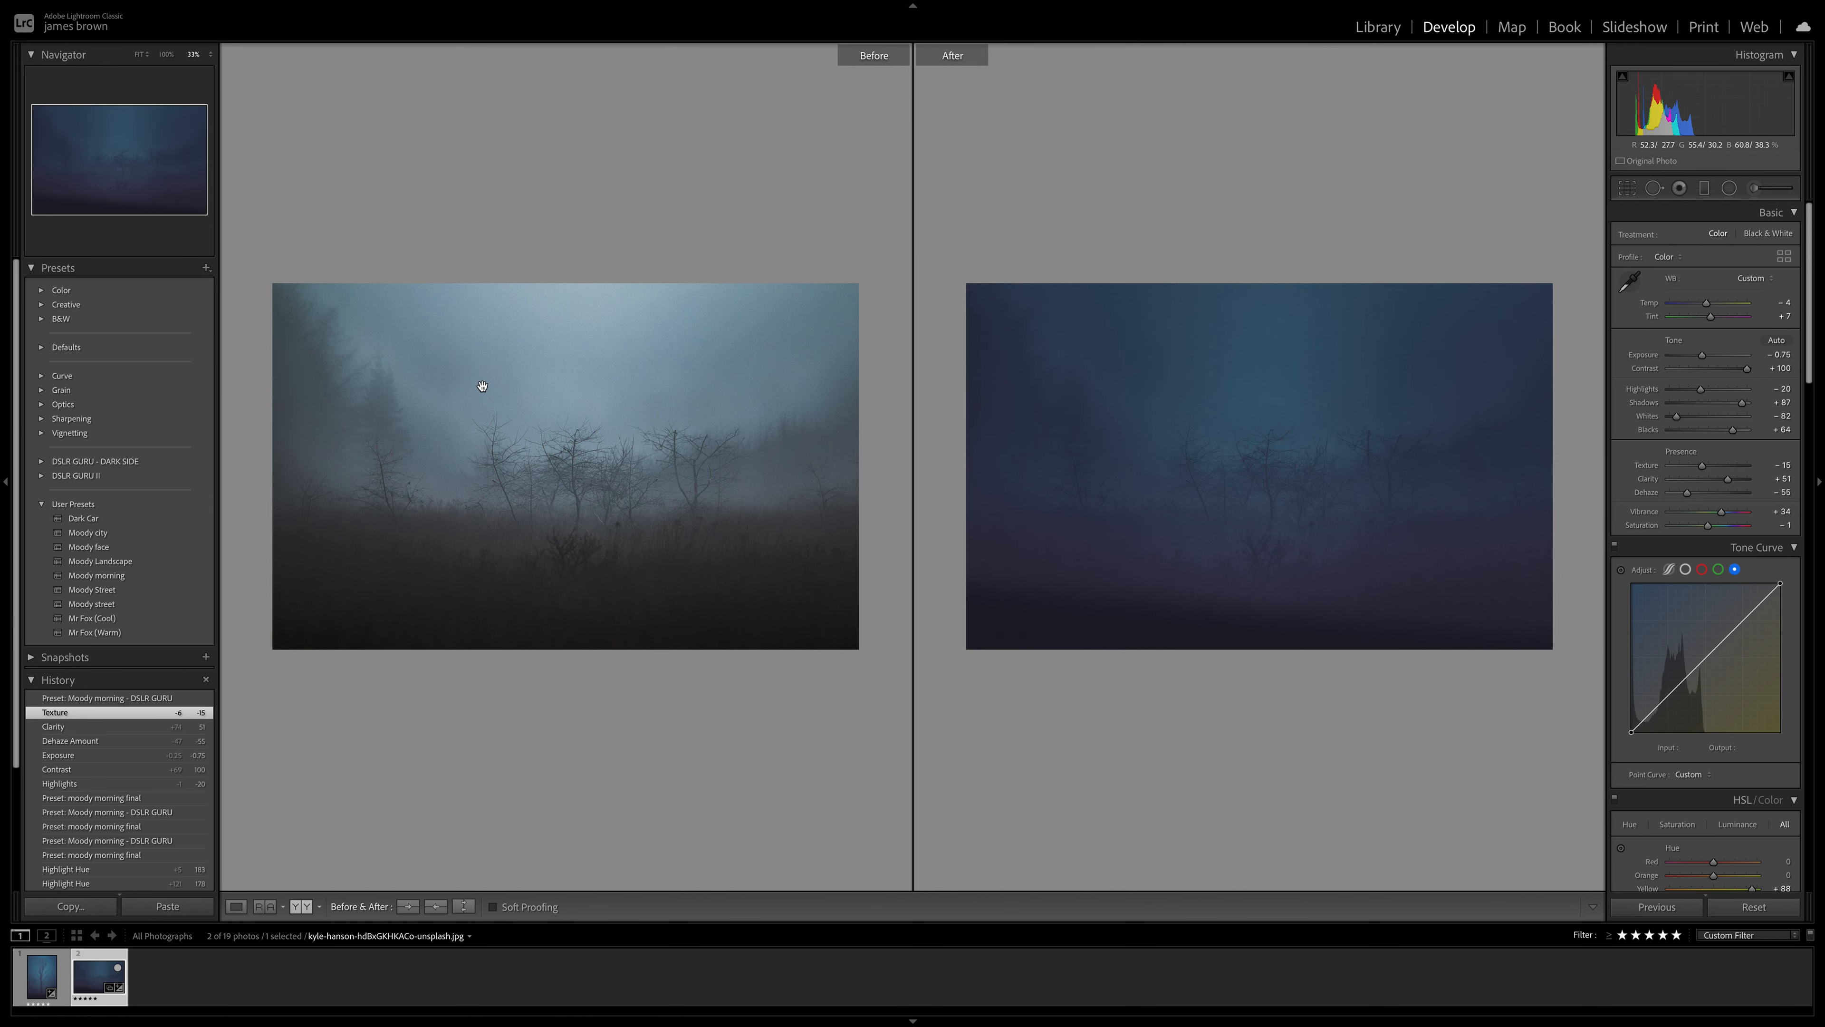
# Reset all develop adjustments on the foggy tree photo and set the white balance to Temp -4 and Tint +6.
pyautogui.press('y')
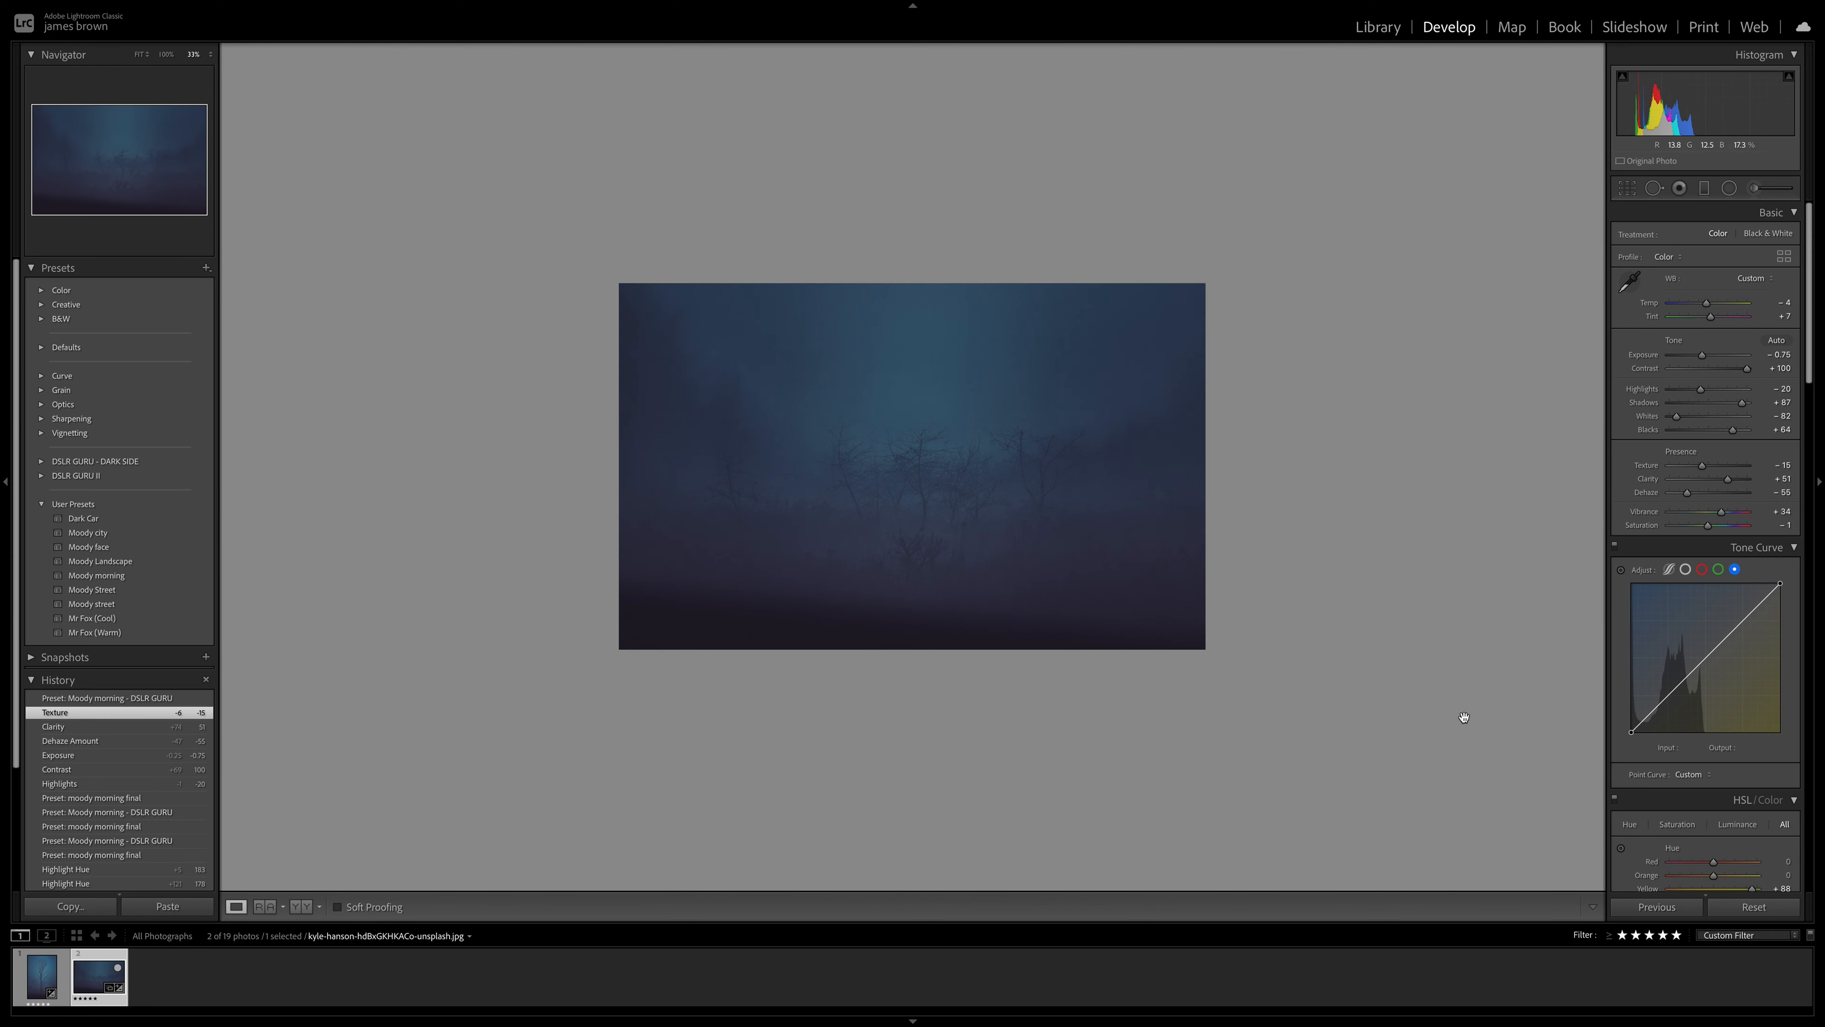
pyautogui.click(1753, 907)
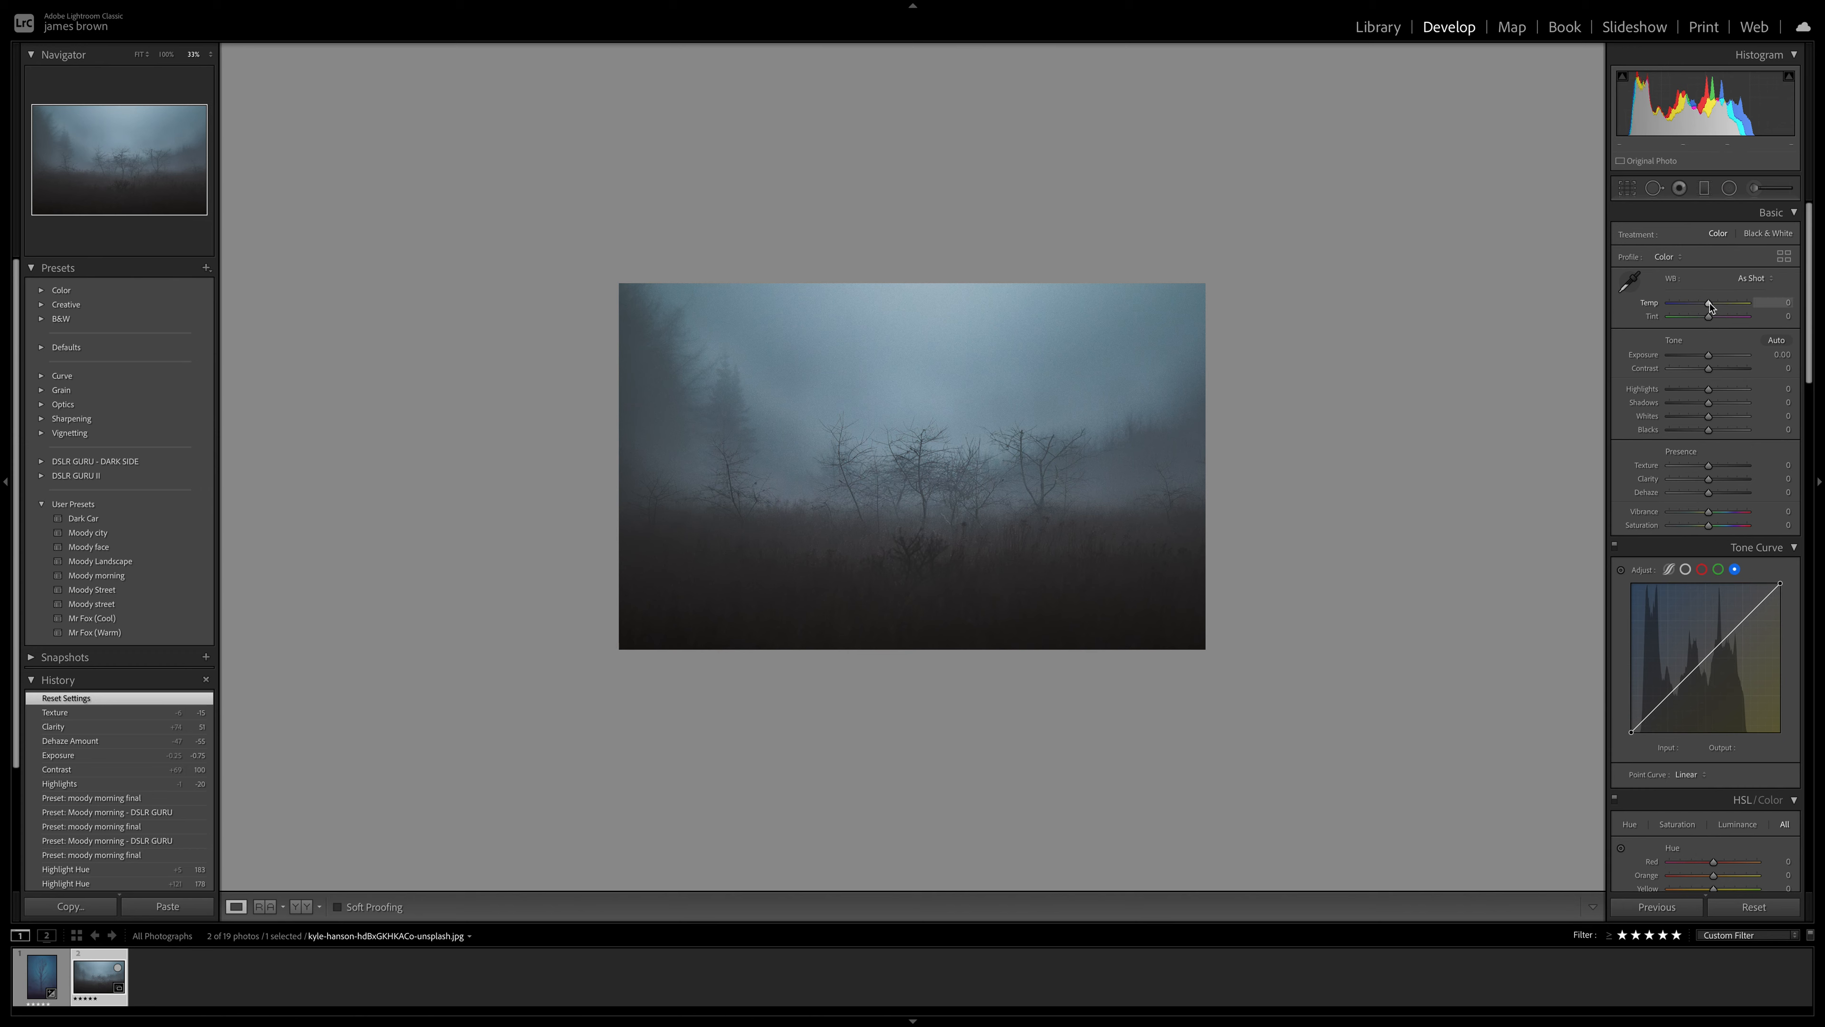
pyautogui.moveTo(1710, 307); pyautogui.dragTo(1709, 306)
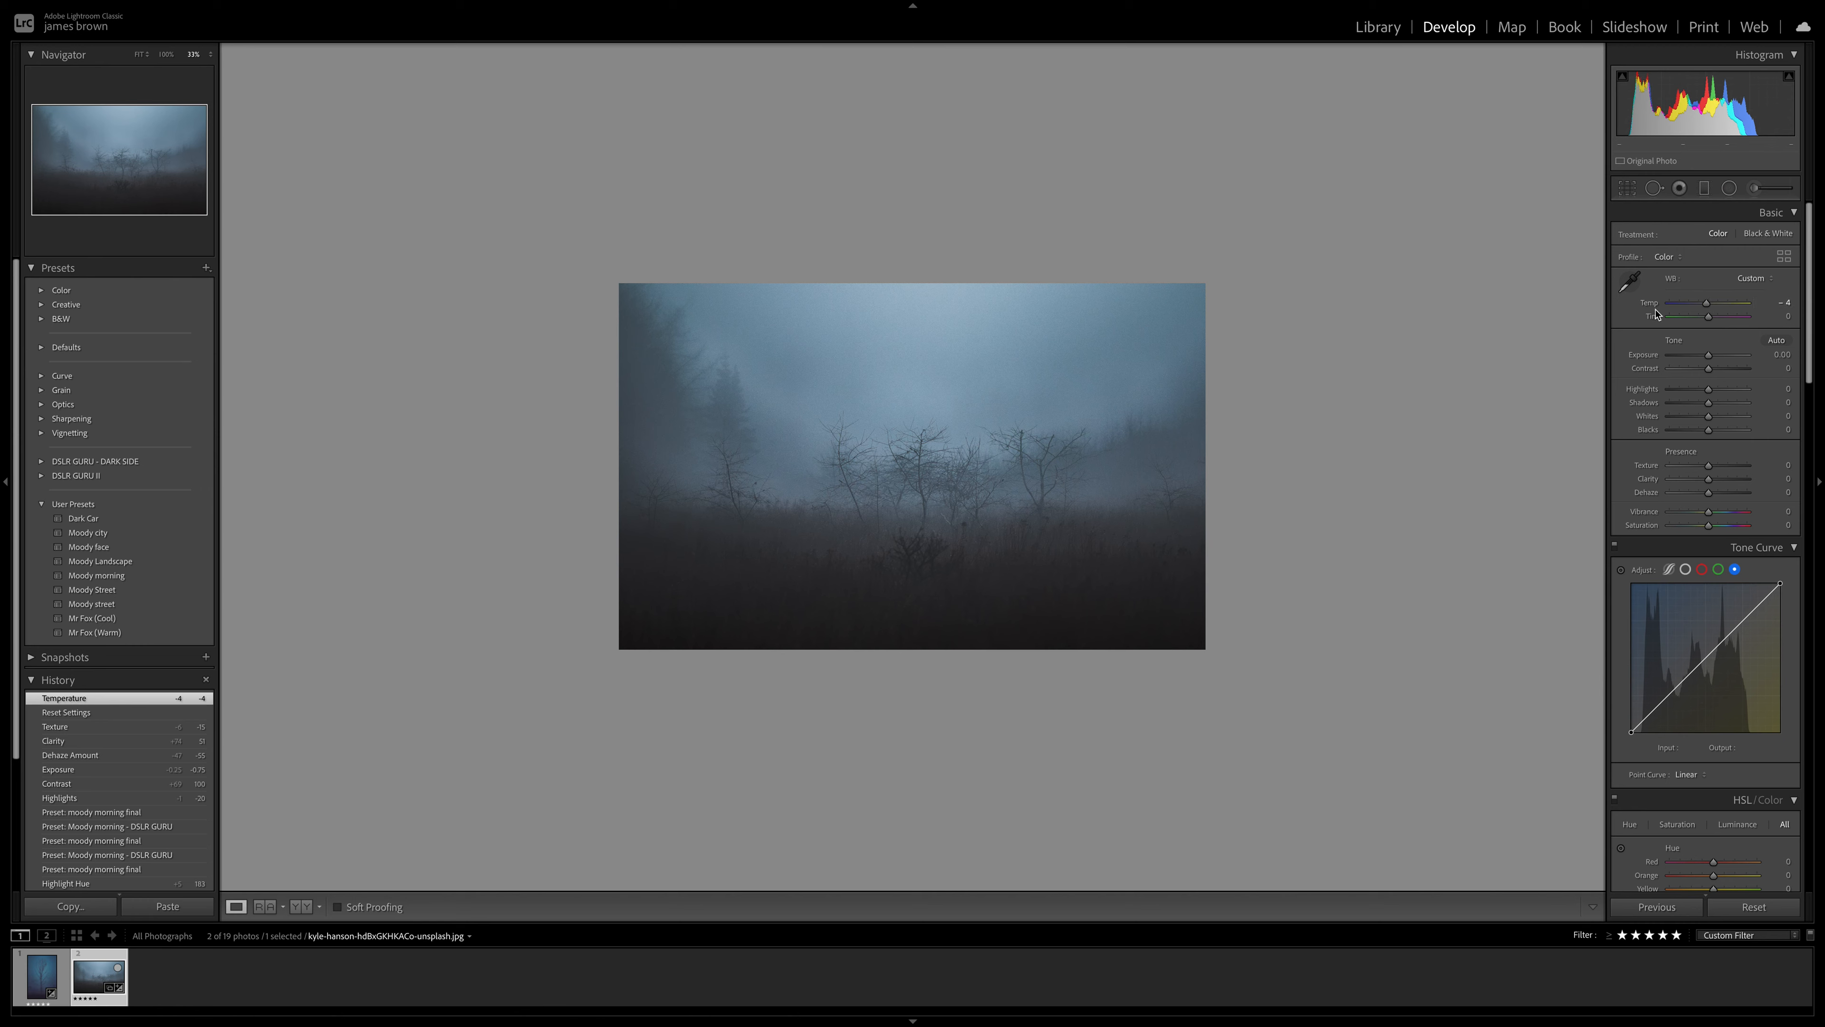
pyautogui.moveTo(1708, 317); pyautogui.dragTo(1710, 320)
pyautogui.moveTo(1711, 318); pyautogui.dragTo(1711, 318)
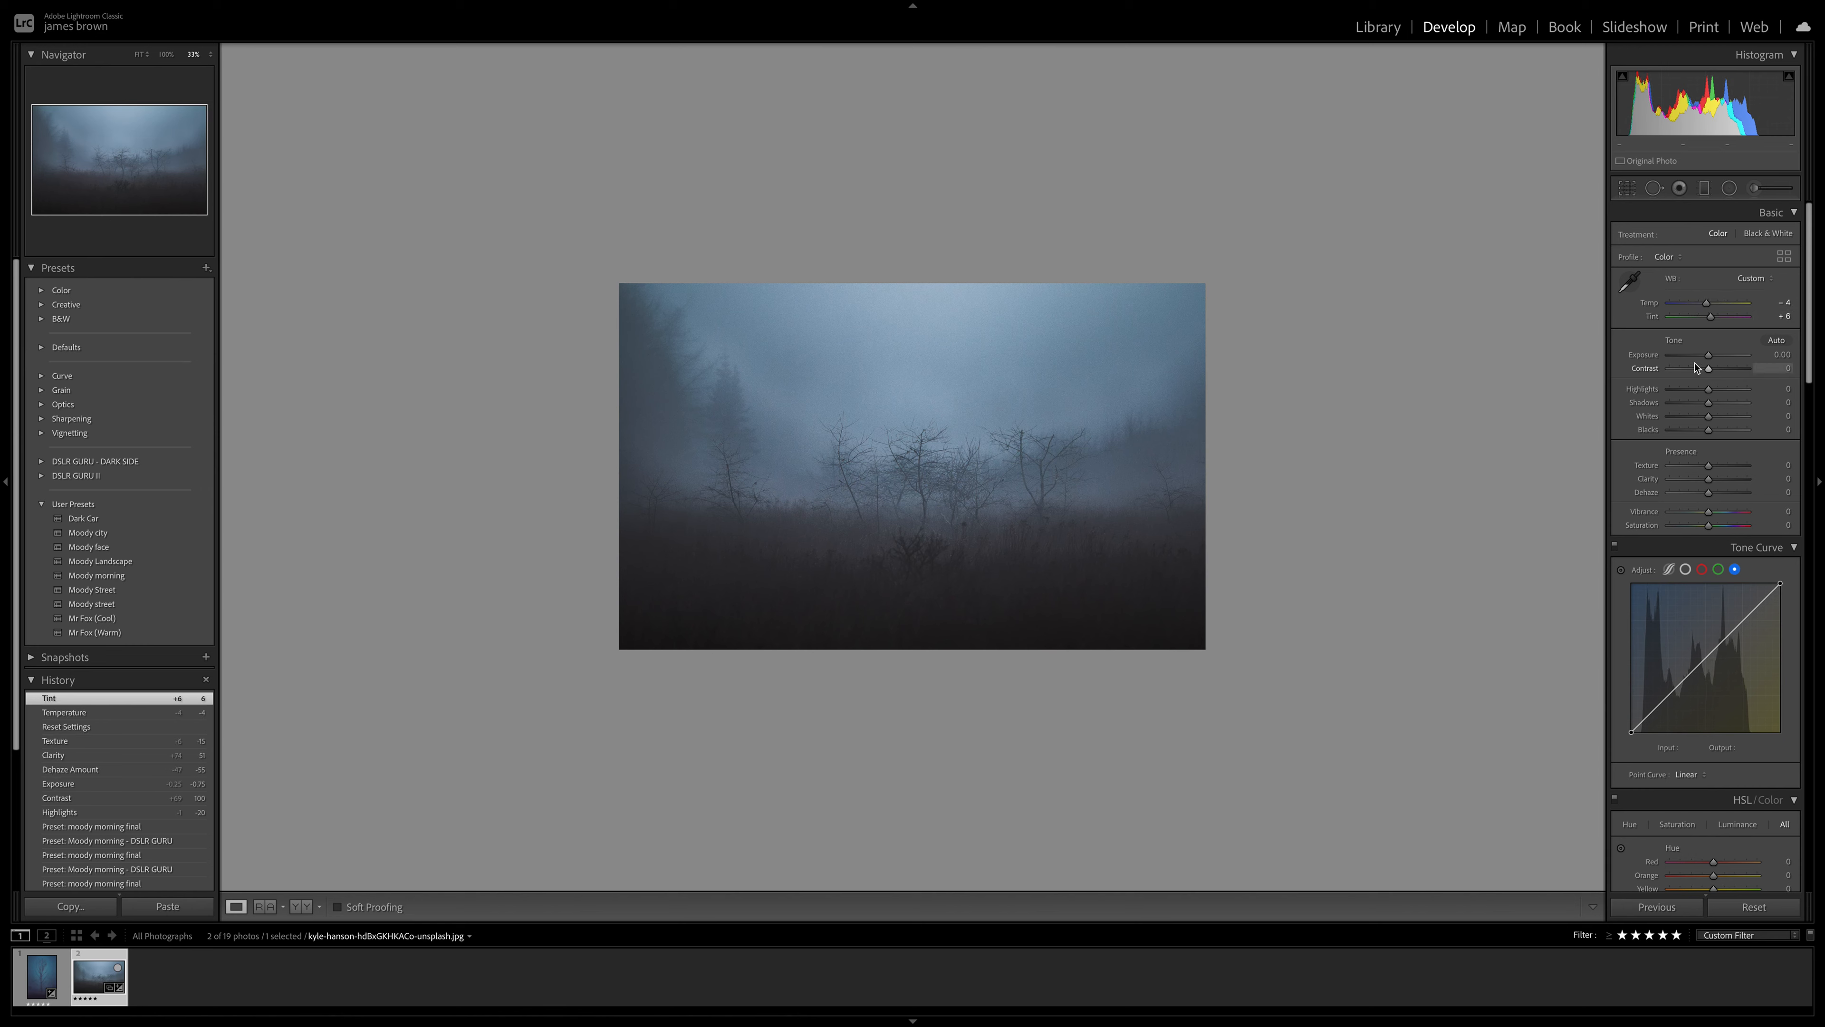
# Set the photo's Exposure to -0.75, Contrast to +77, Highlights to -19 and Shadows to +88.
pyautogui.moveTo(1709, 356); pyautogui.dragTo(1701, 358)
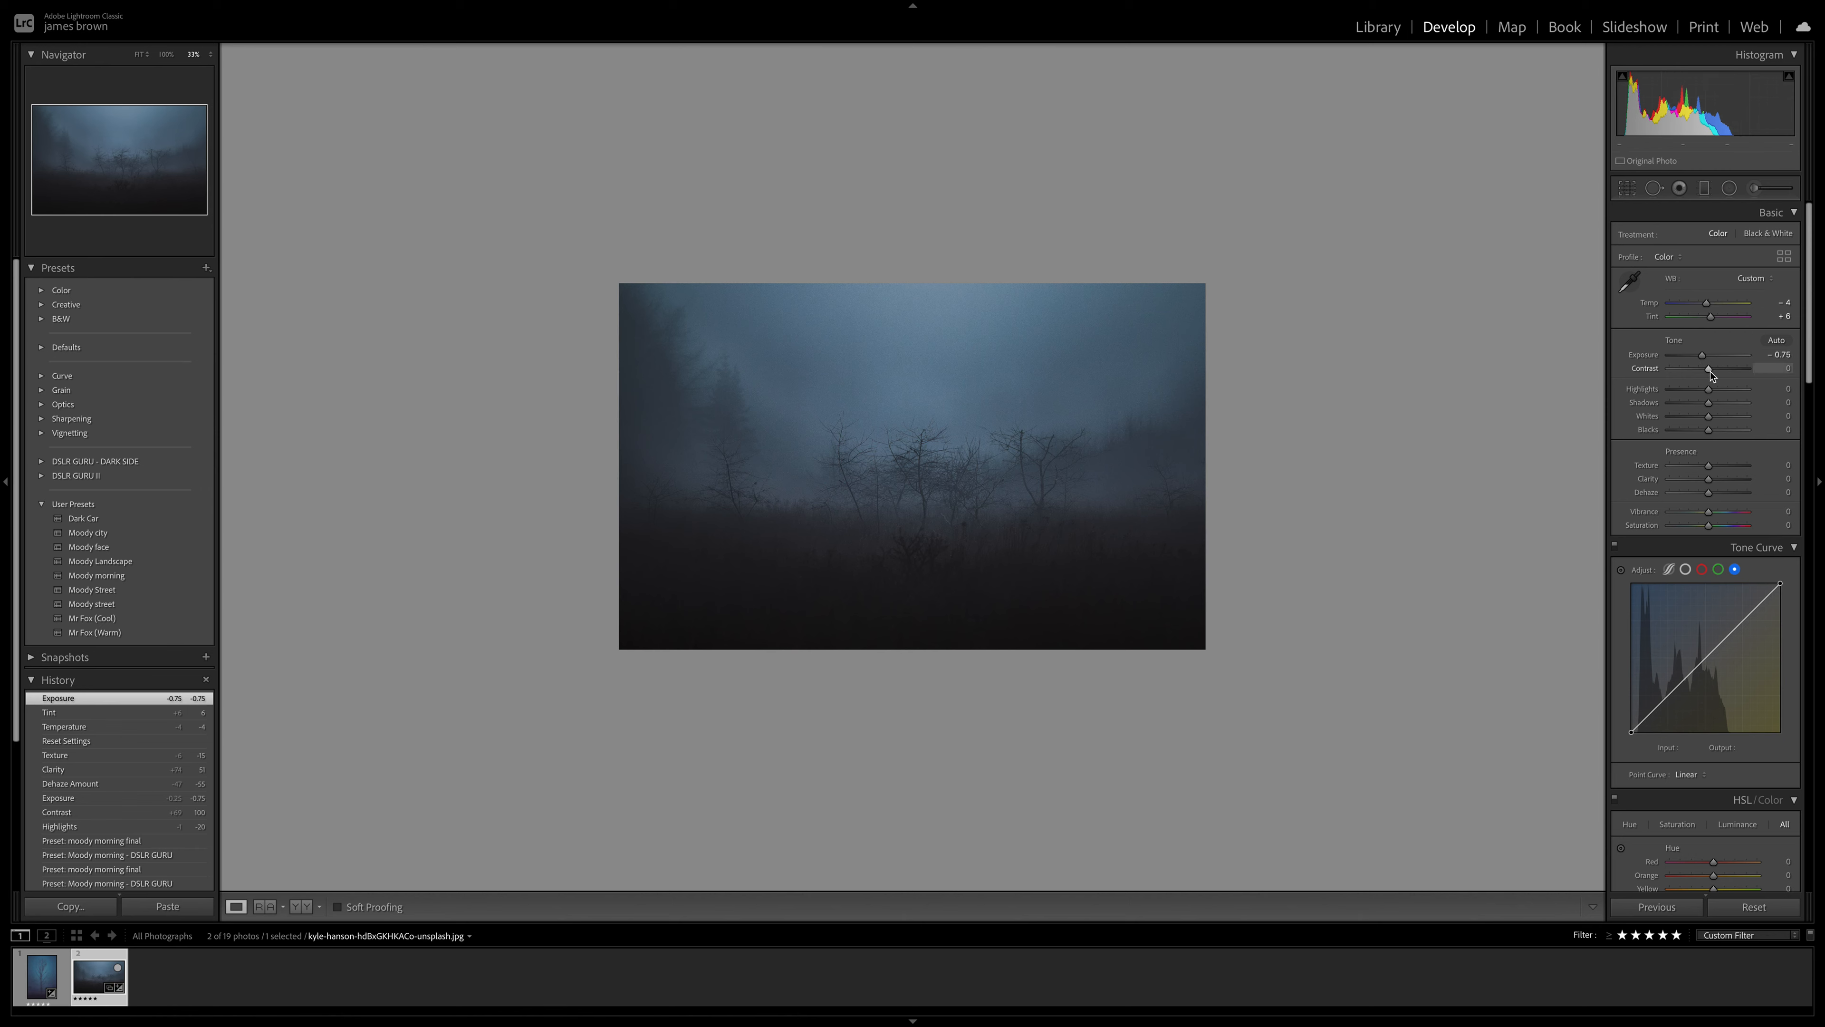
pyautogui.moveTo(1711, 372); pyautogui.dragTo(1738, 372)
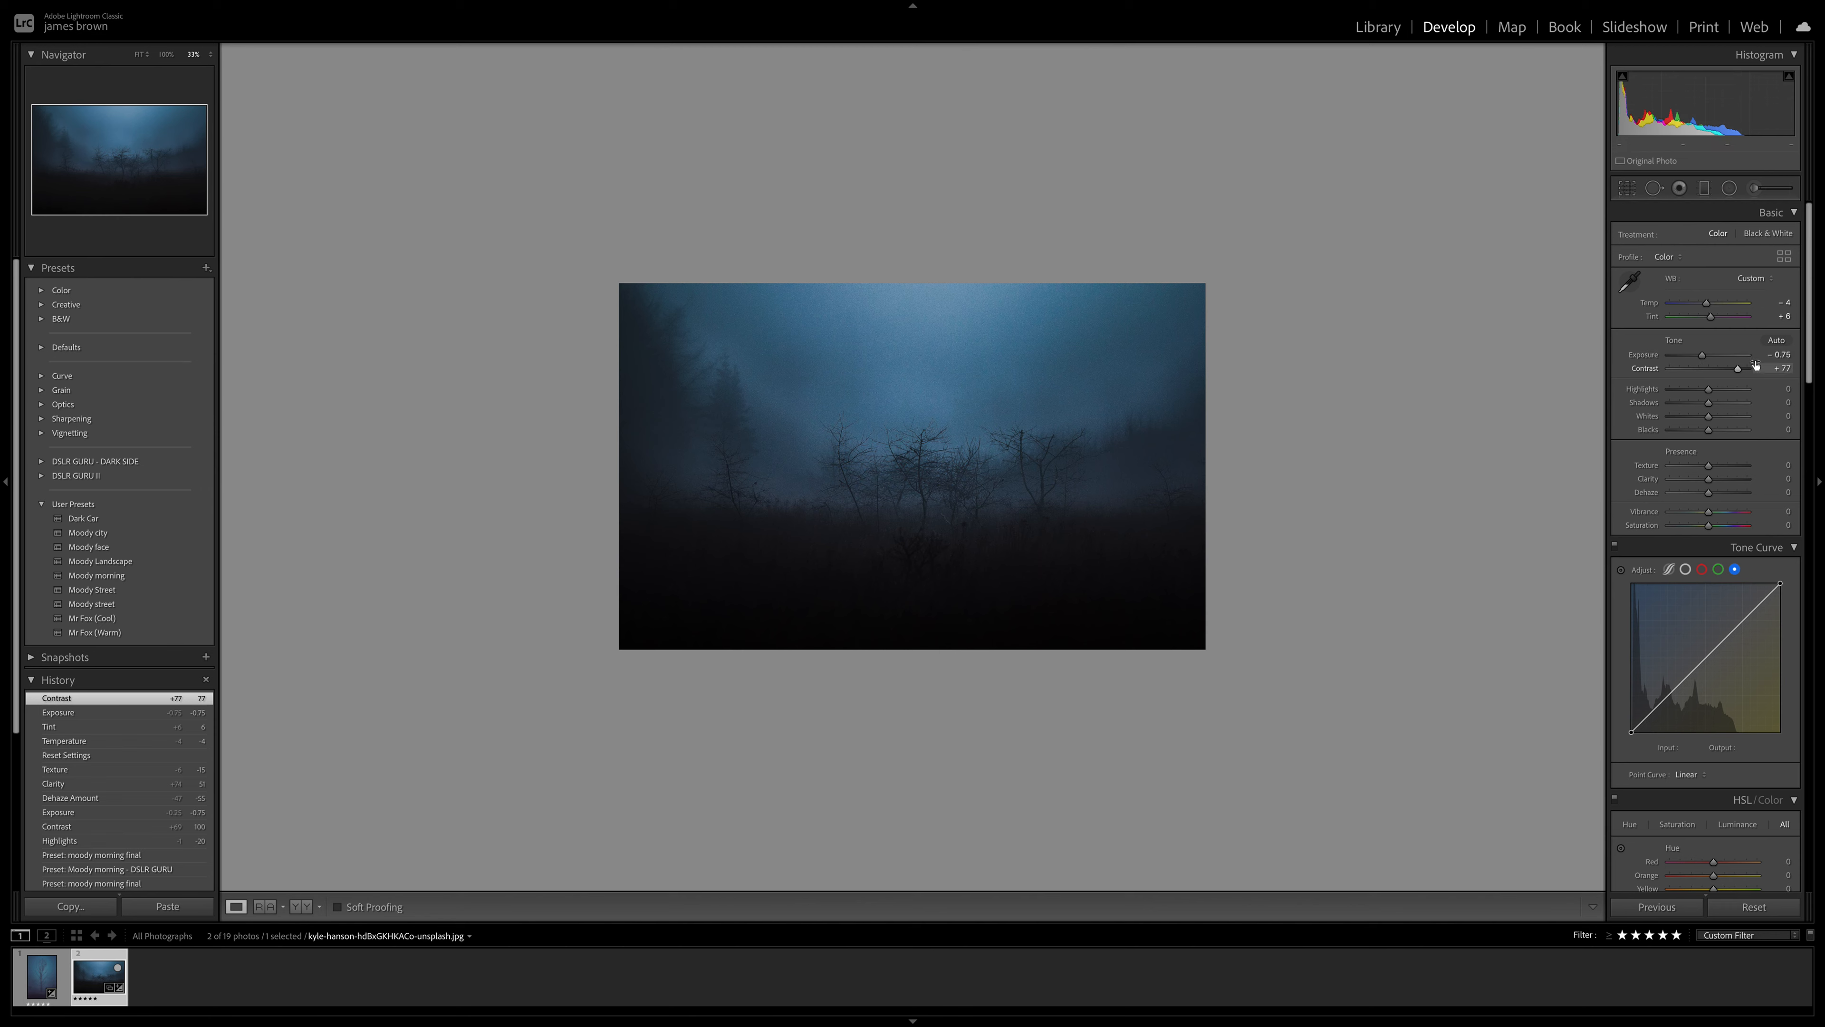
pyautogui.moveTo(1710, 393); pyautogui.dragTo(1707, 392)
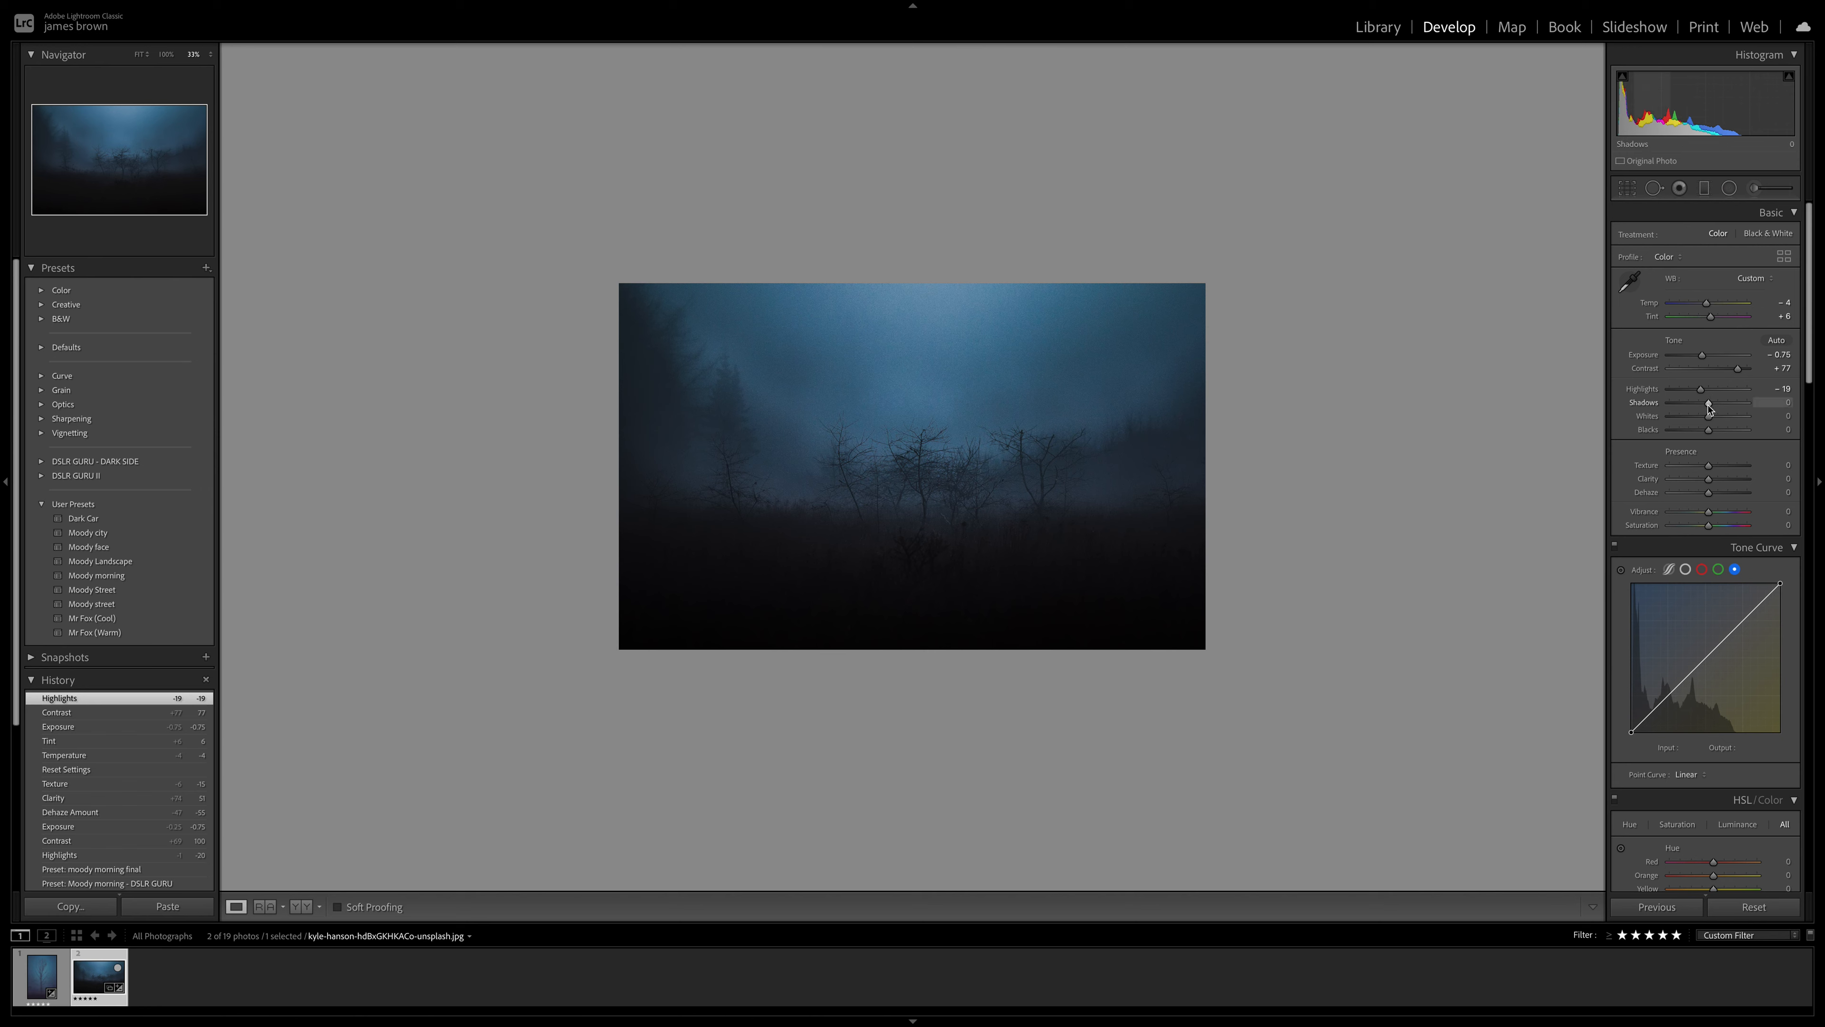
pyautogui.moveTo(1710, 407); pyautogui.dragTo(1743, 396)
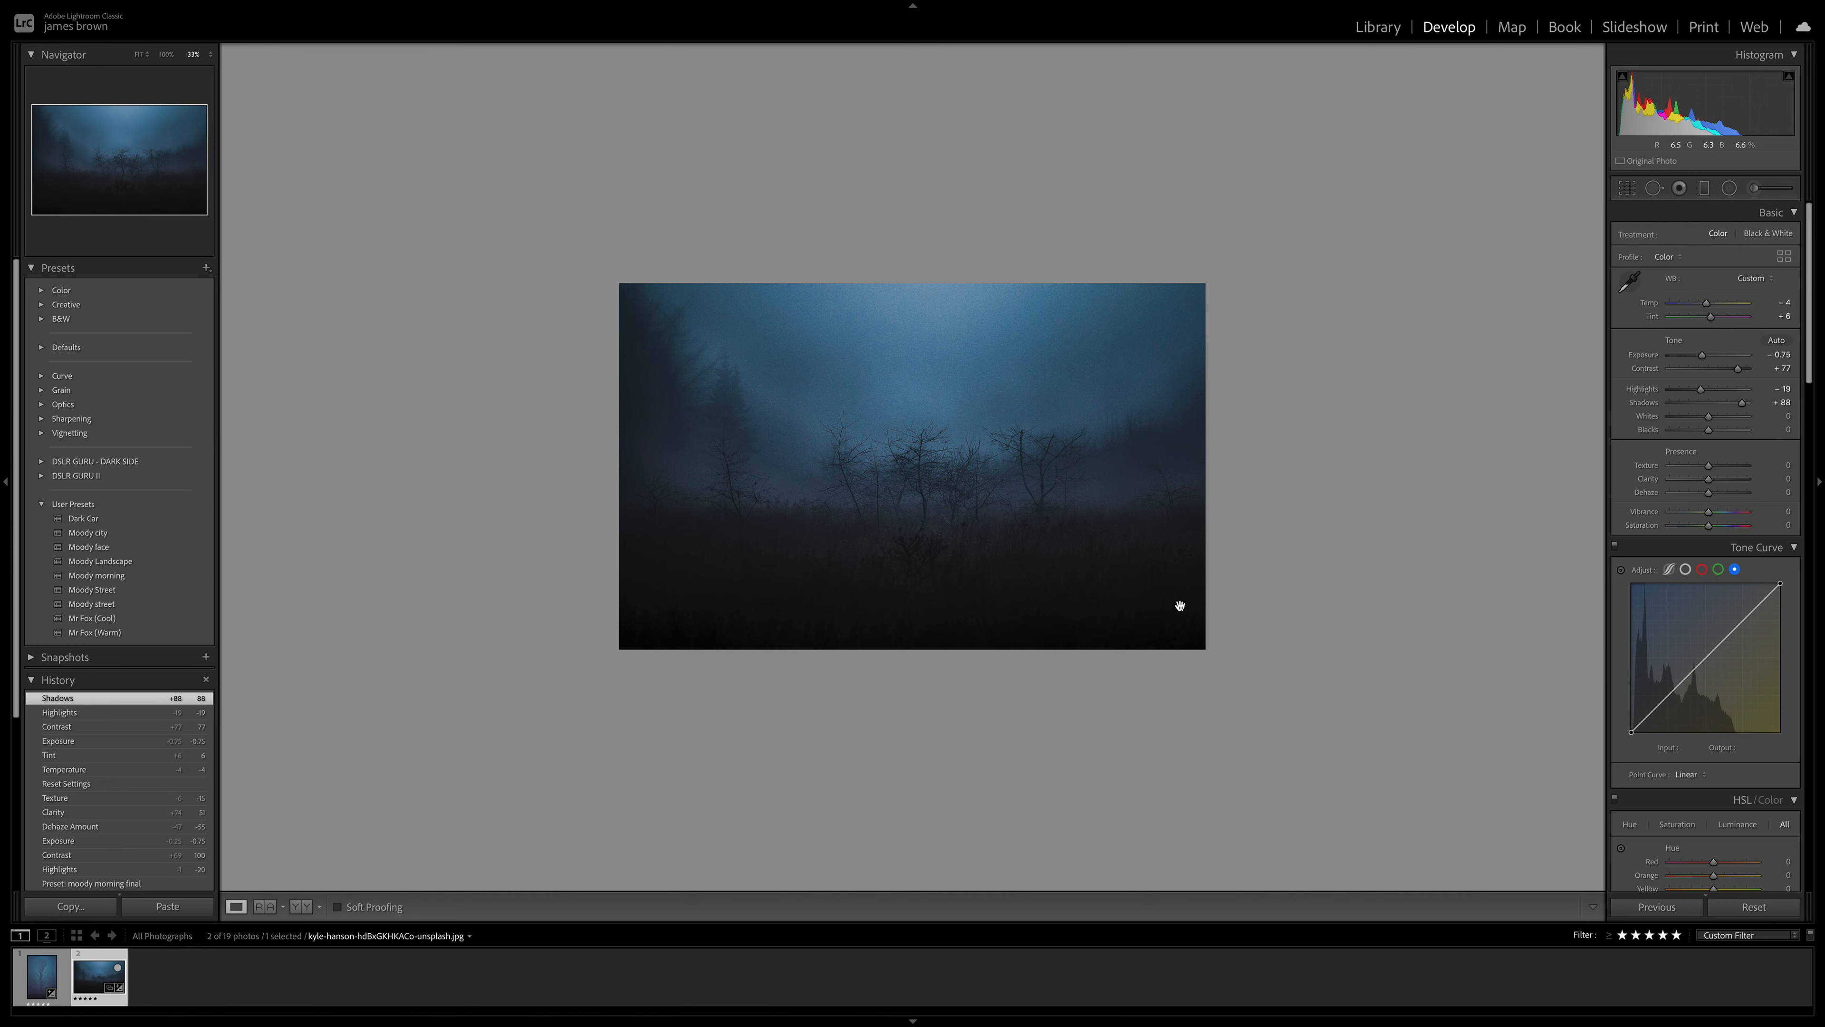
# Set the photo's Whites to -81 and Blacks to +65.
pyautogui.hotkey('ctrl', '=')
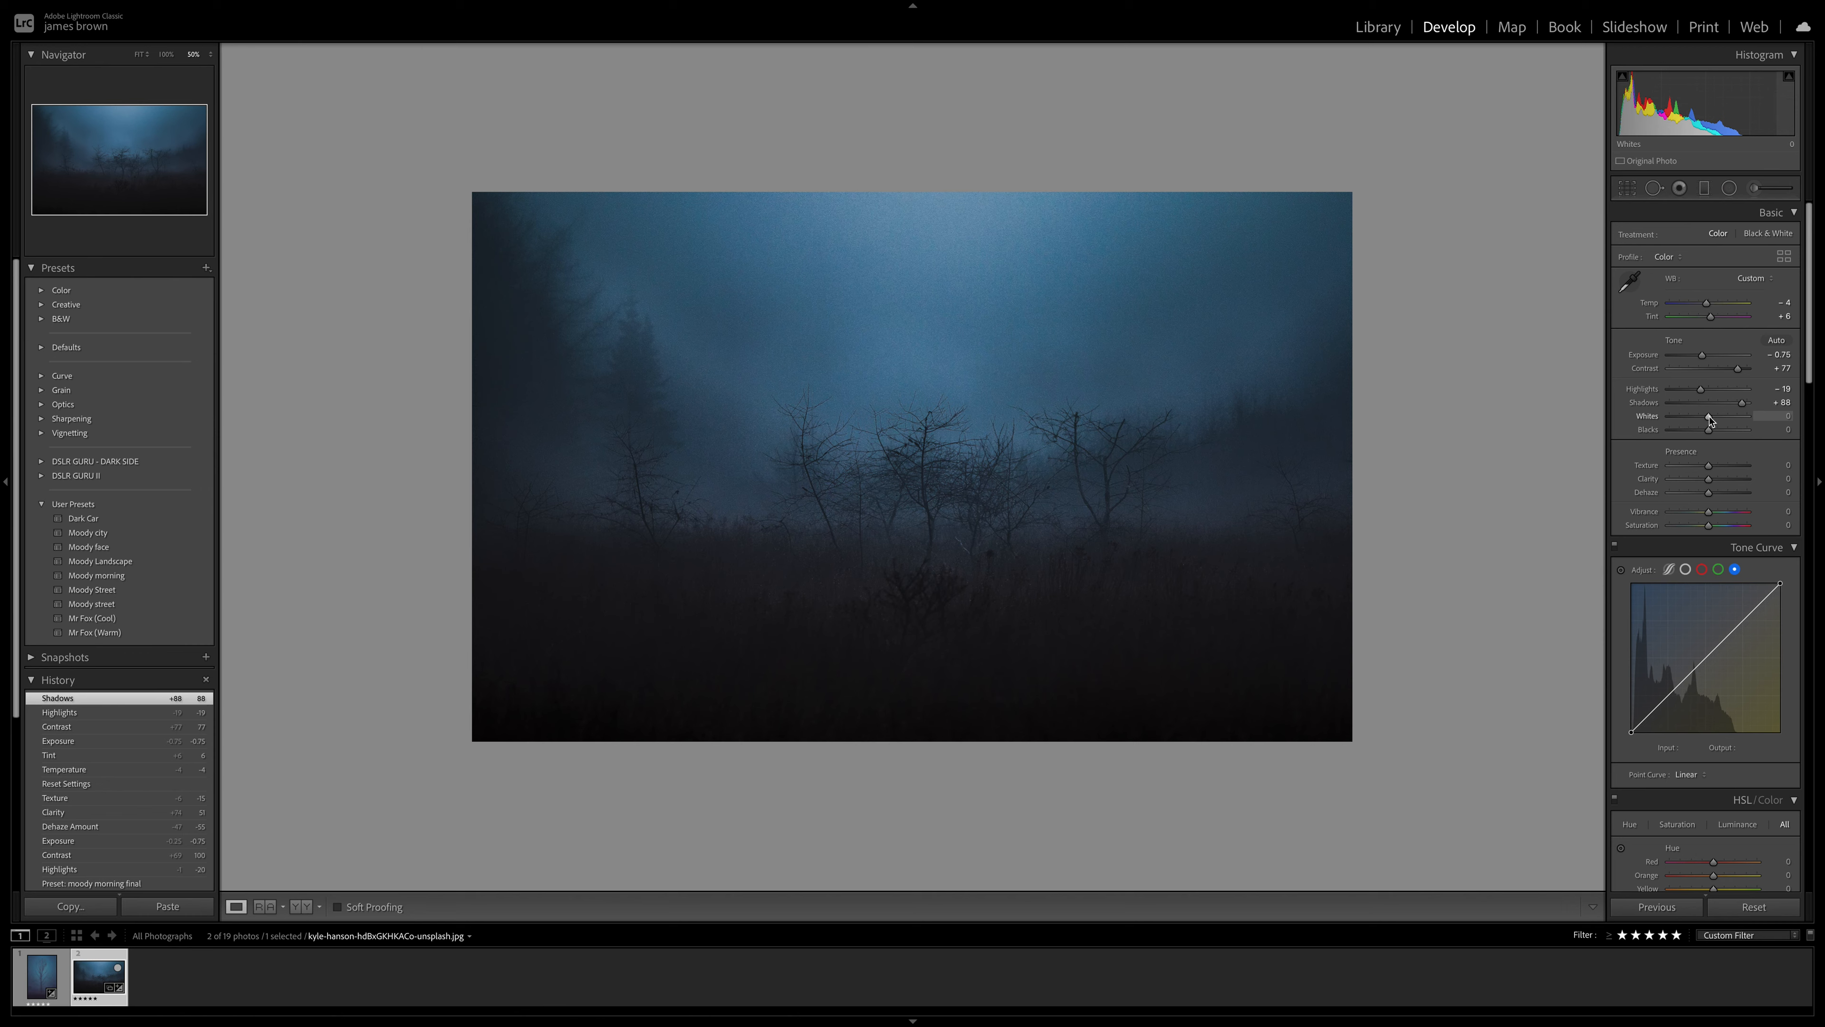
pyautogui.moveTo(1708, 417); pyautogui.dragTo(1675, 416)
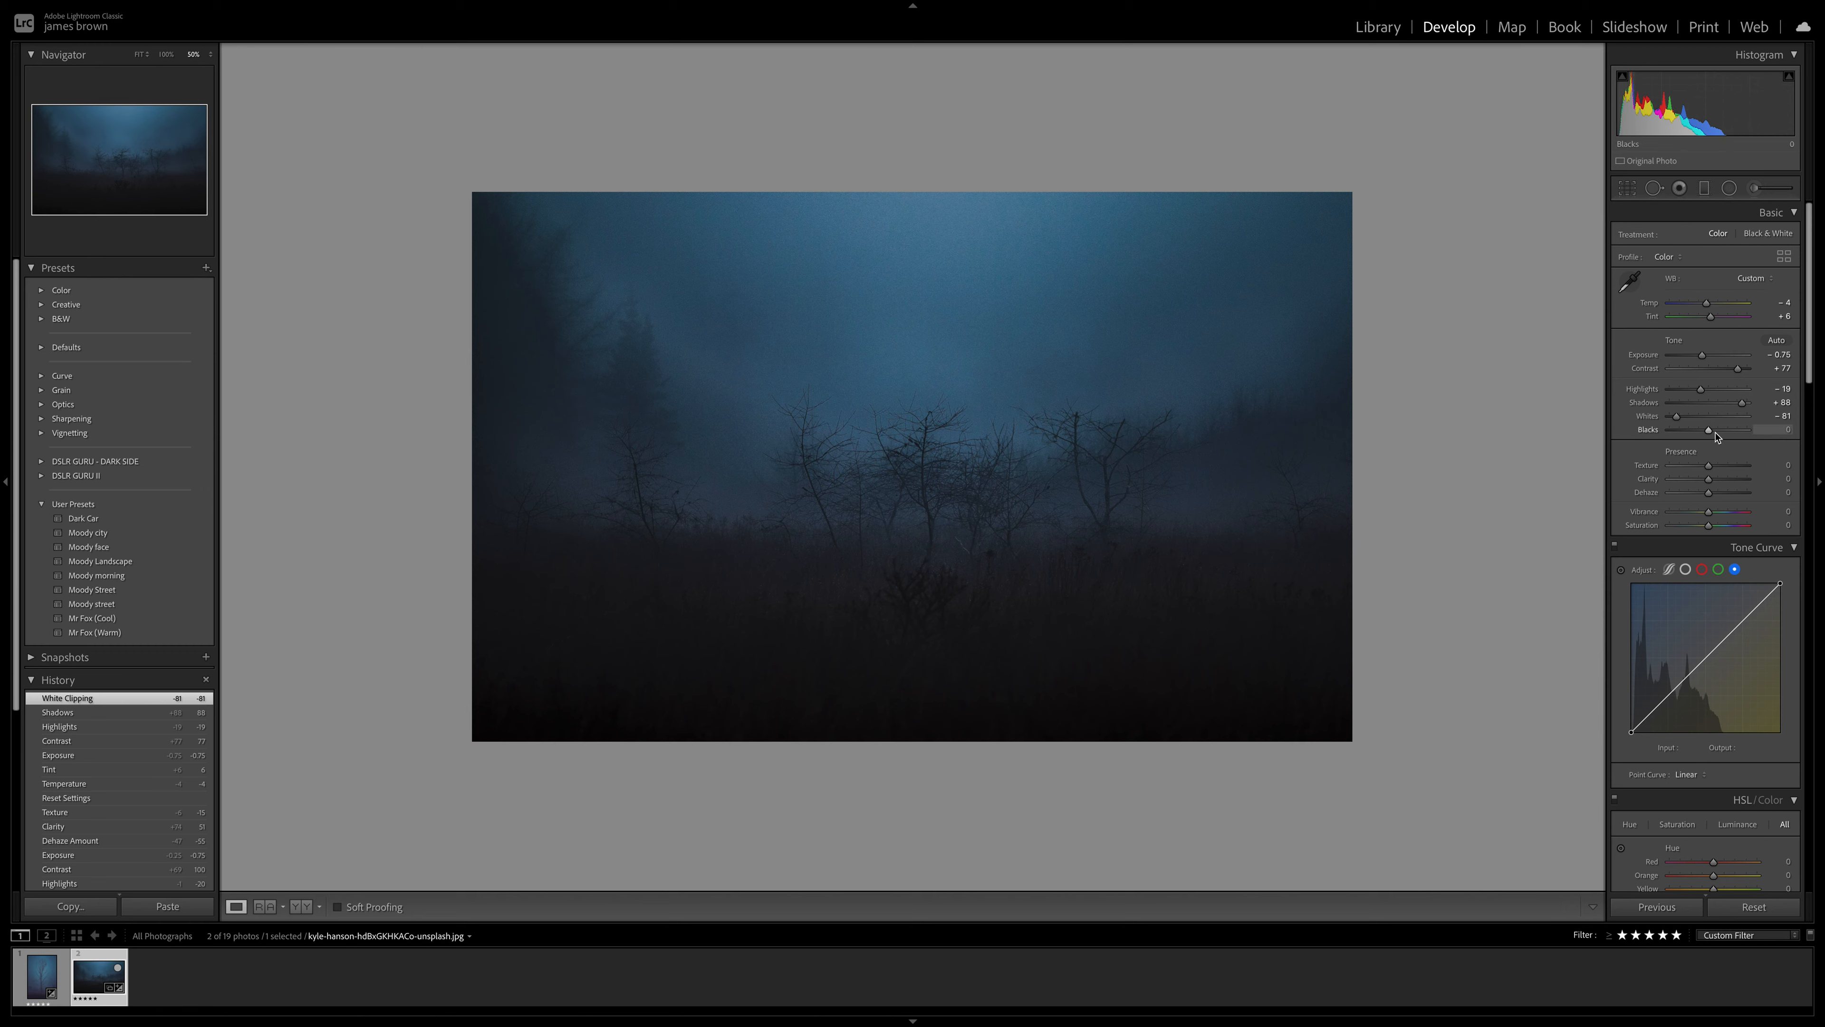
pyautogui.moveTo(1711, 433); pyautogui.dragTo(1727, 429)
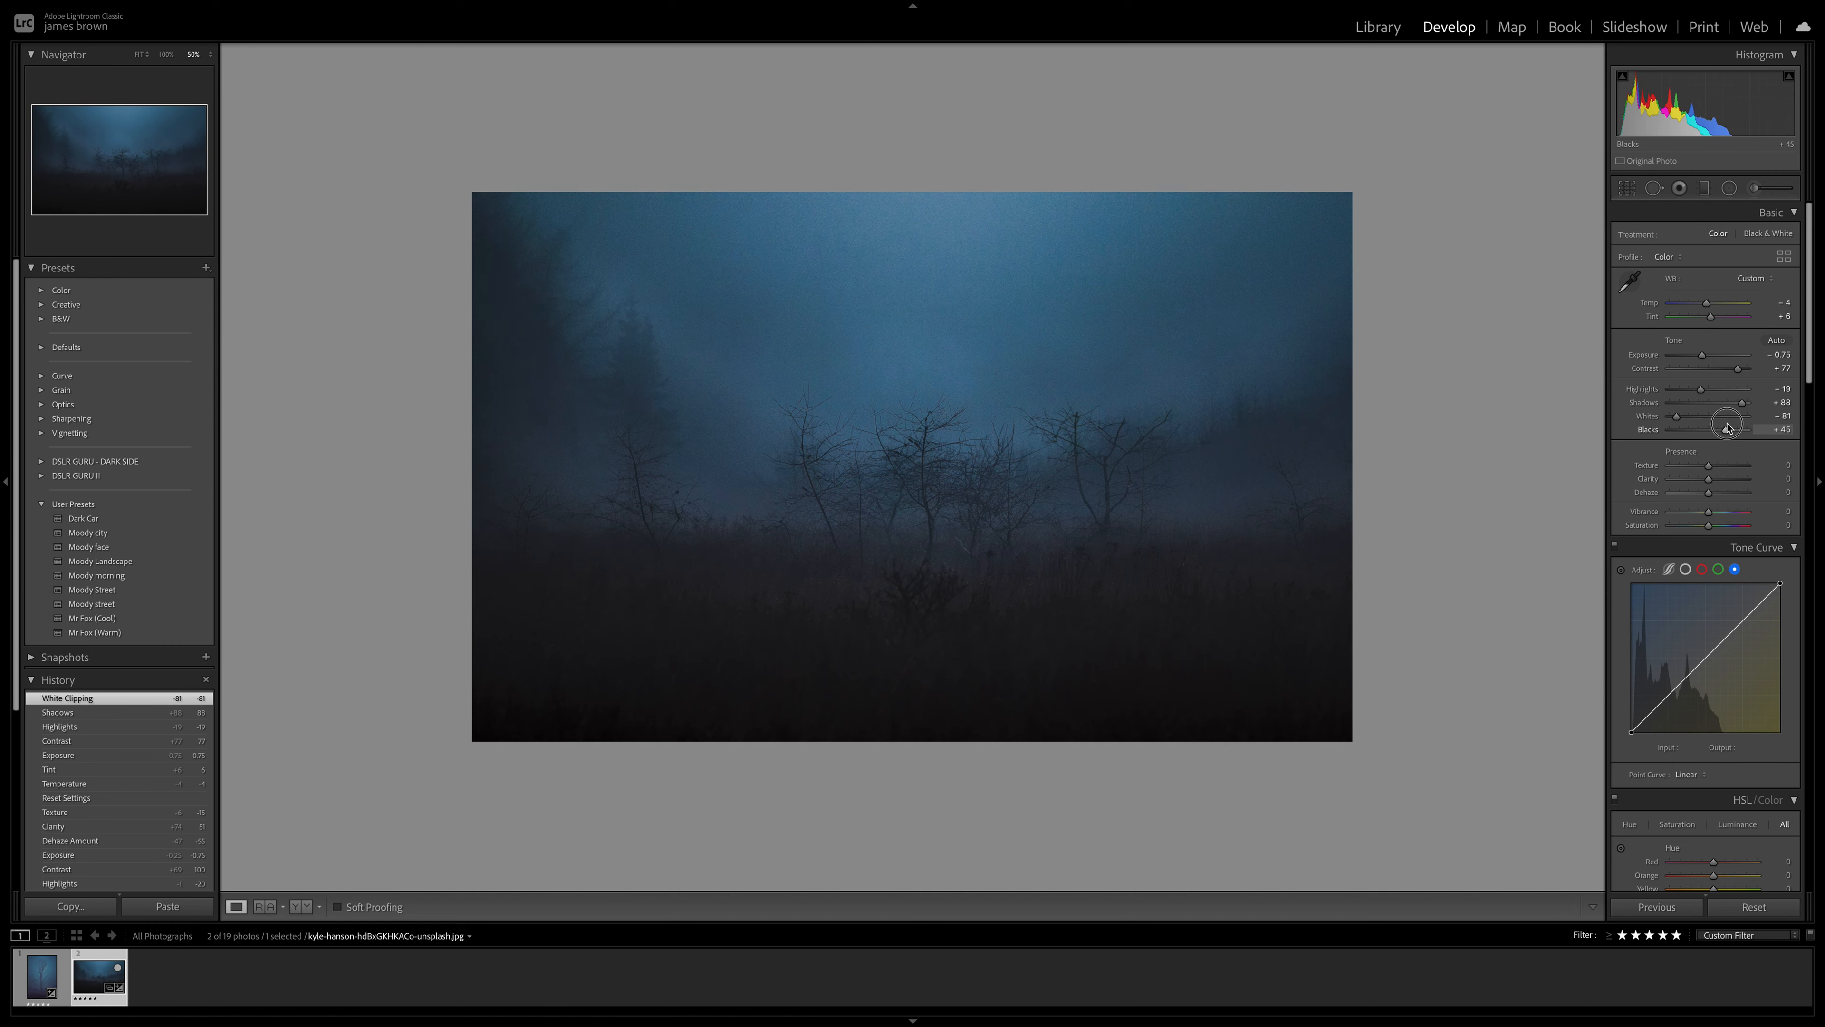
pyautogui.moveTo(1727, 427); pyautogui.dragTo(1736, 425)
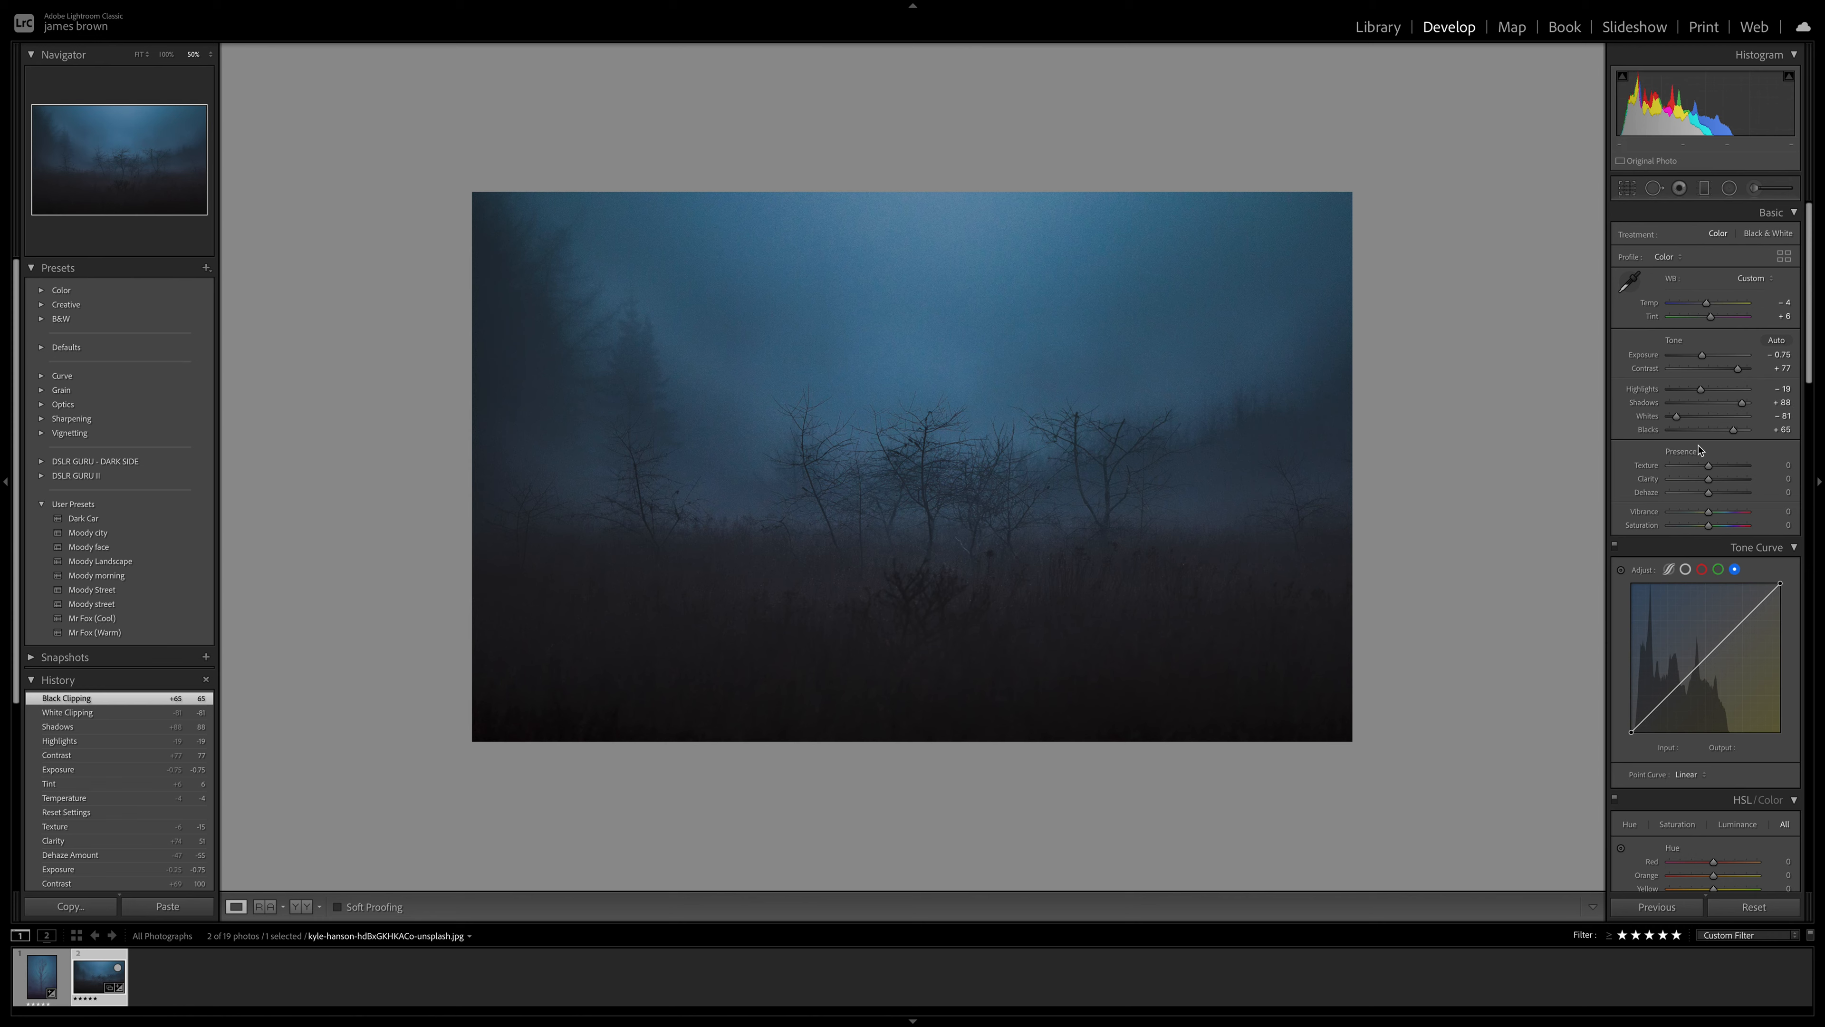
# Set the photo's Texture to -15 and Clarity to +51.
pyautogui.moveTo(1709, 468); pyautogui.dragTo(1701, 466)
pyautogui.moveTo(1702, 468); pyautogui.dragTo(1702, 468)
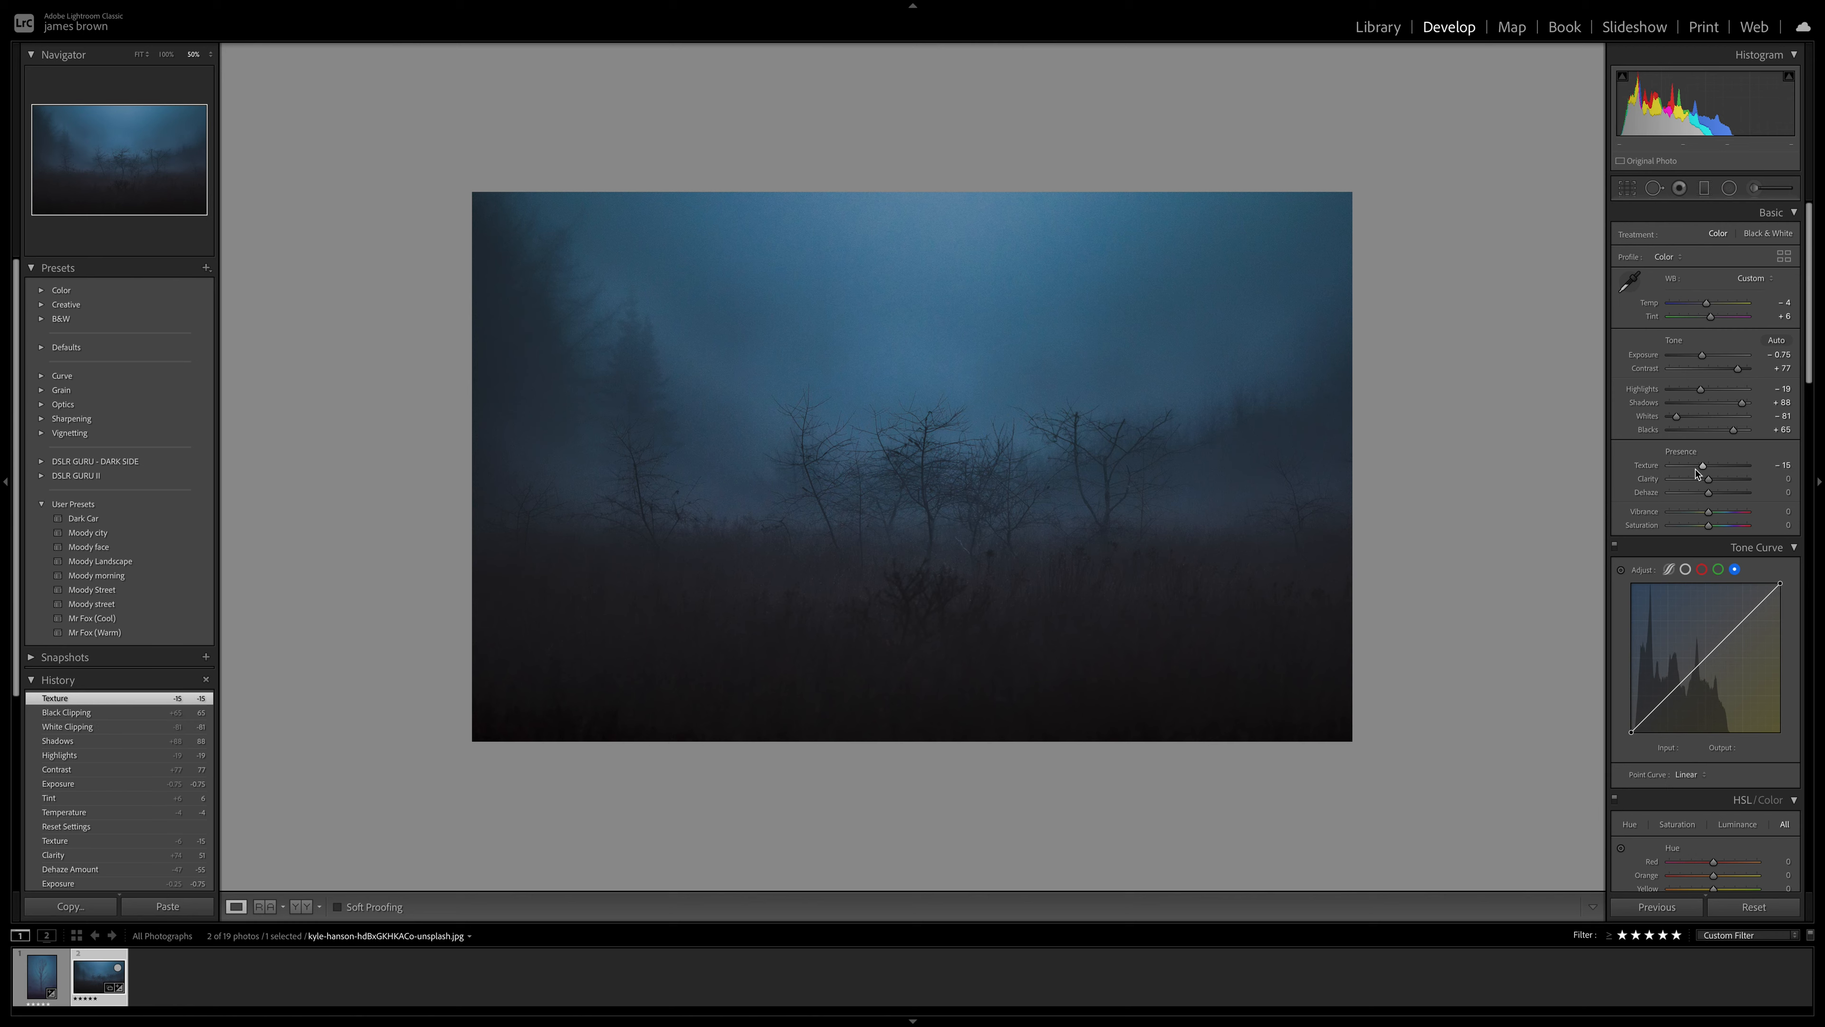
pyautogui.moveTo(1708, 480); pyautogui.dragTo(1730, 483)
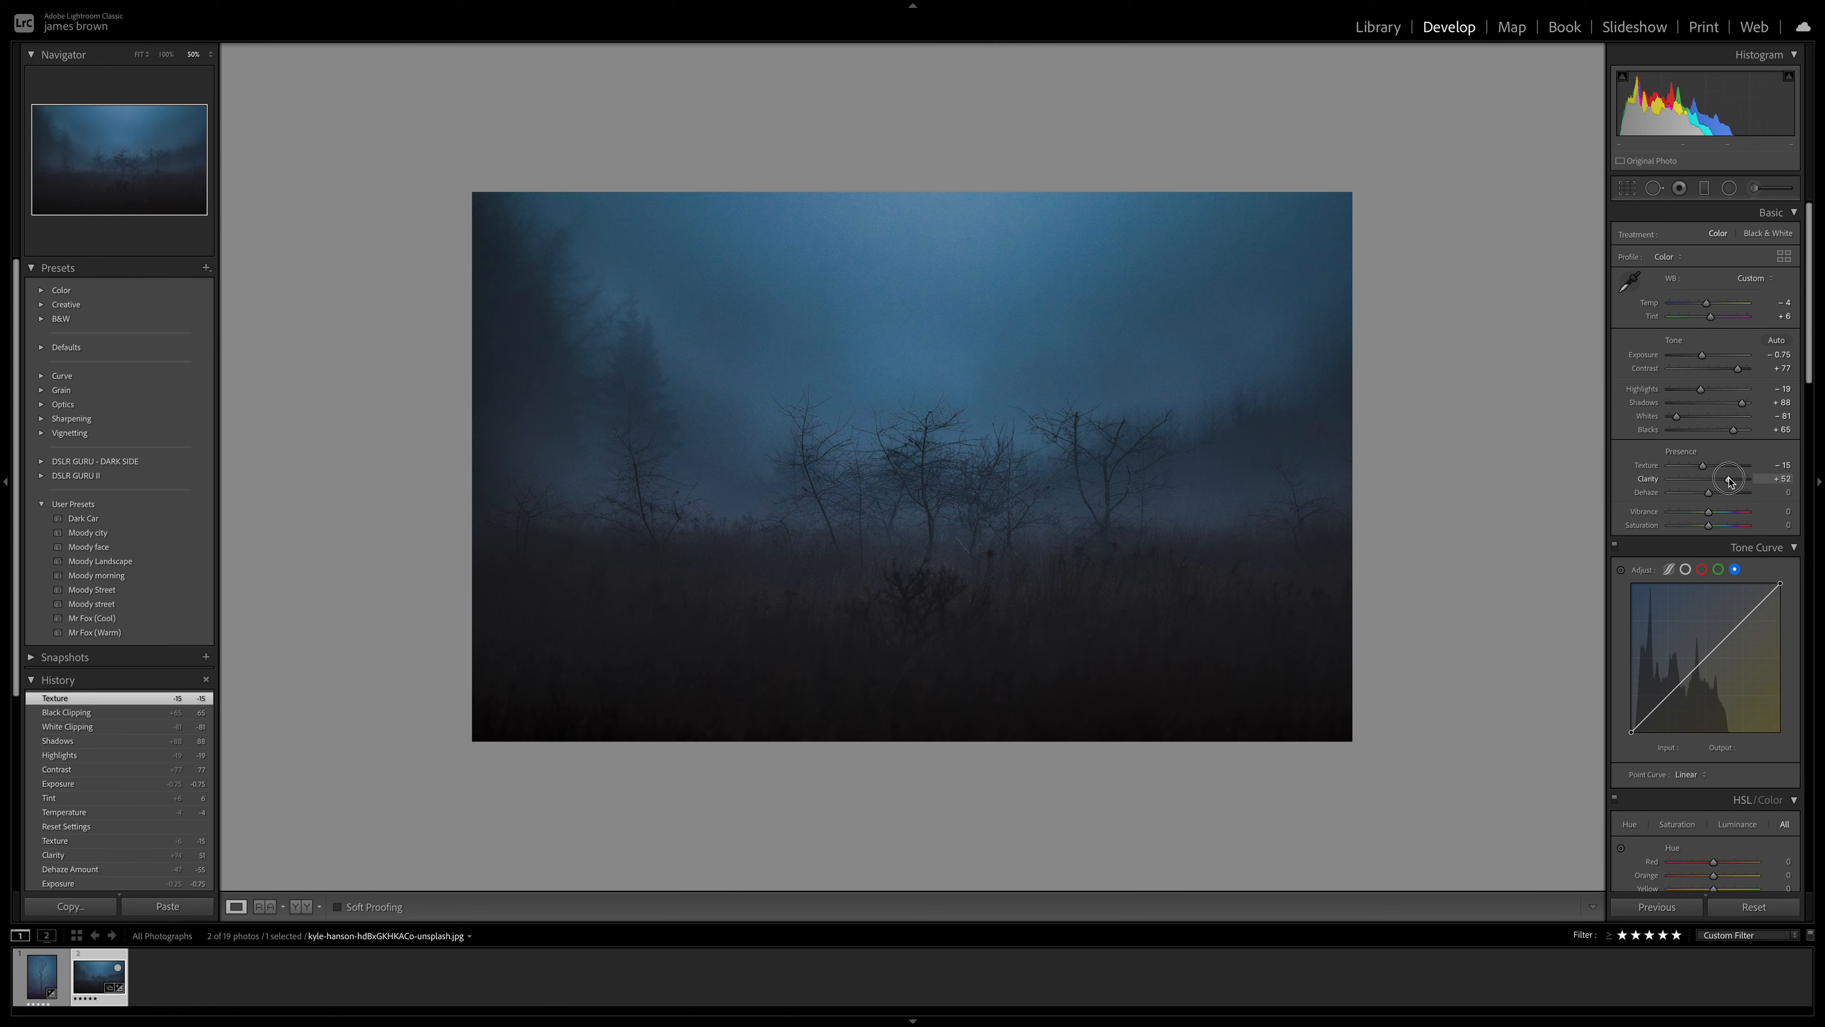
pyautogui.moveTo(1729, 480); pyautogui.dragTo(1728, 480)
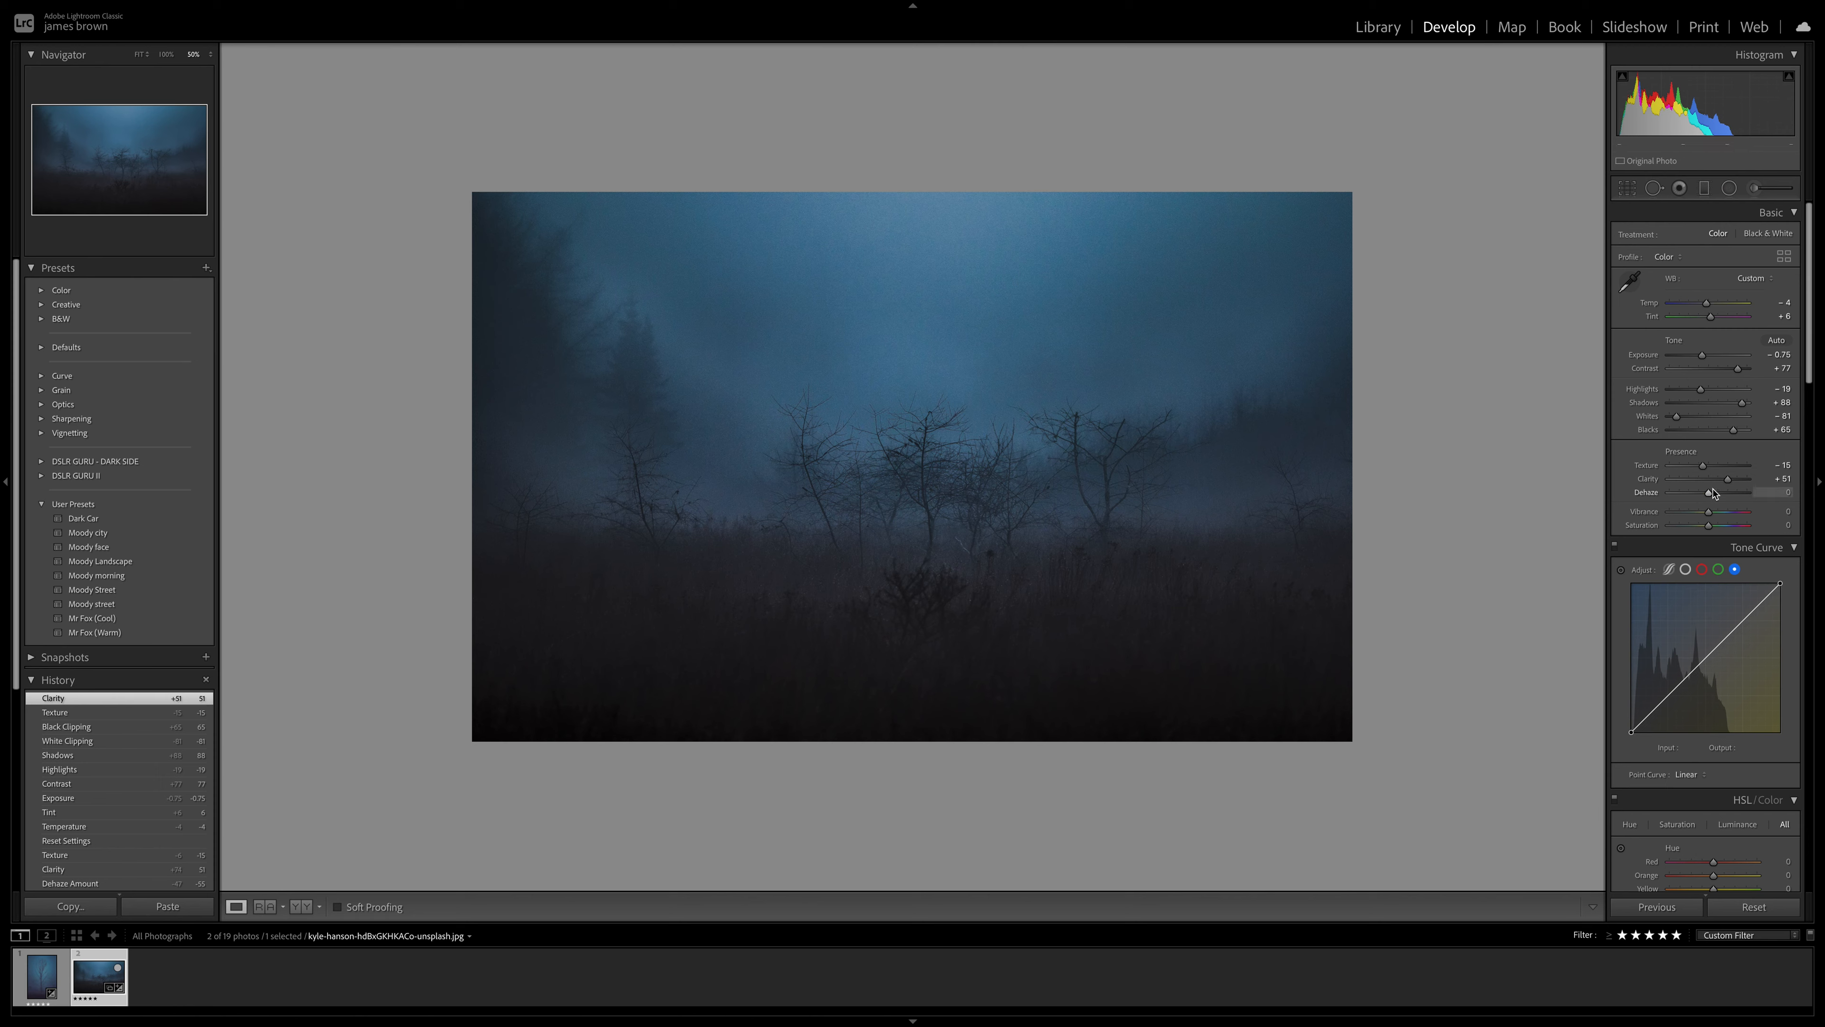
# Set the photo's Dehaze to -54, Vibrance to +38 and Saturation to -9.
pyautogui.moveTo(1709, 494); pyautogui.dragTo(1731, 495)
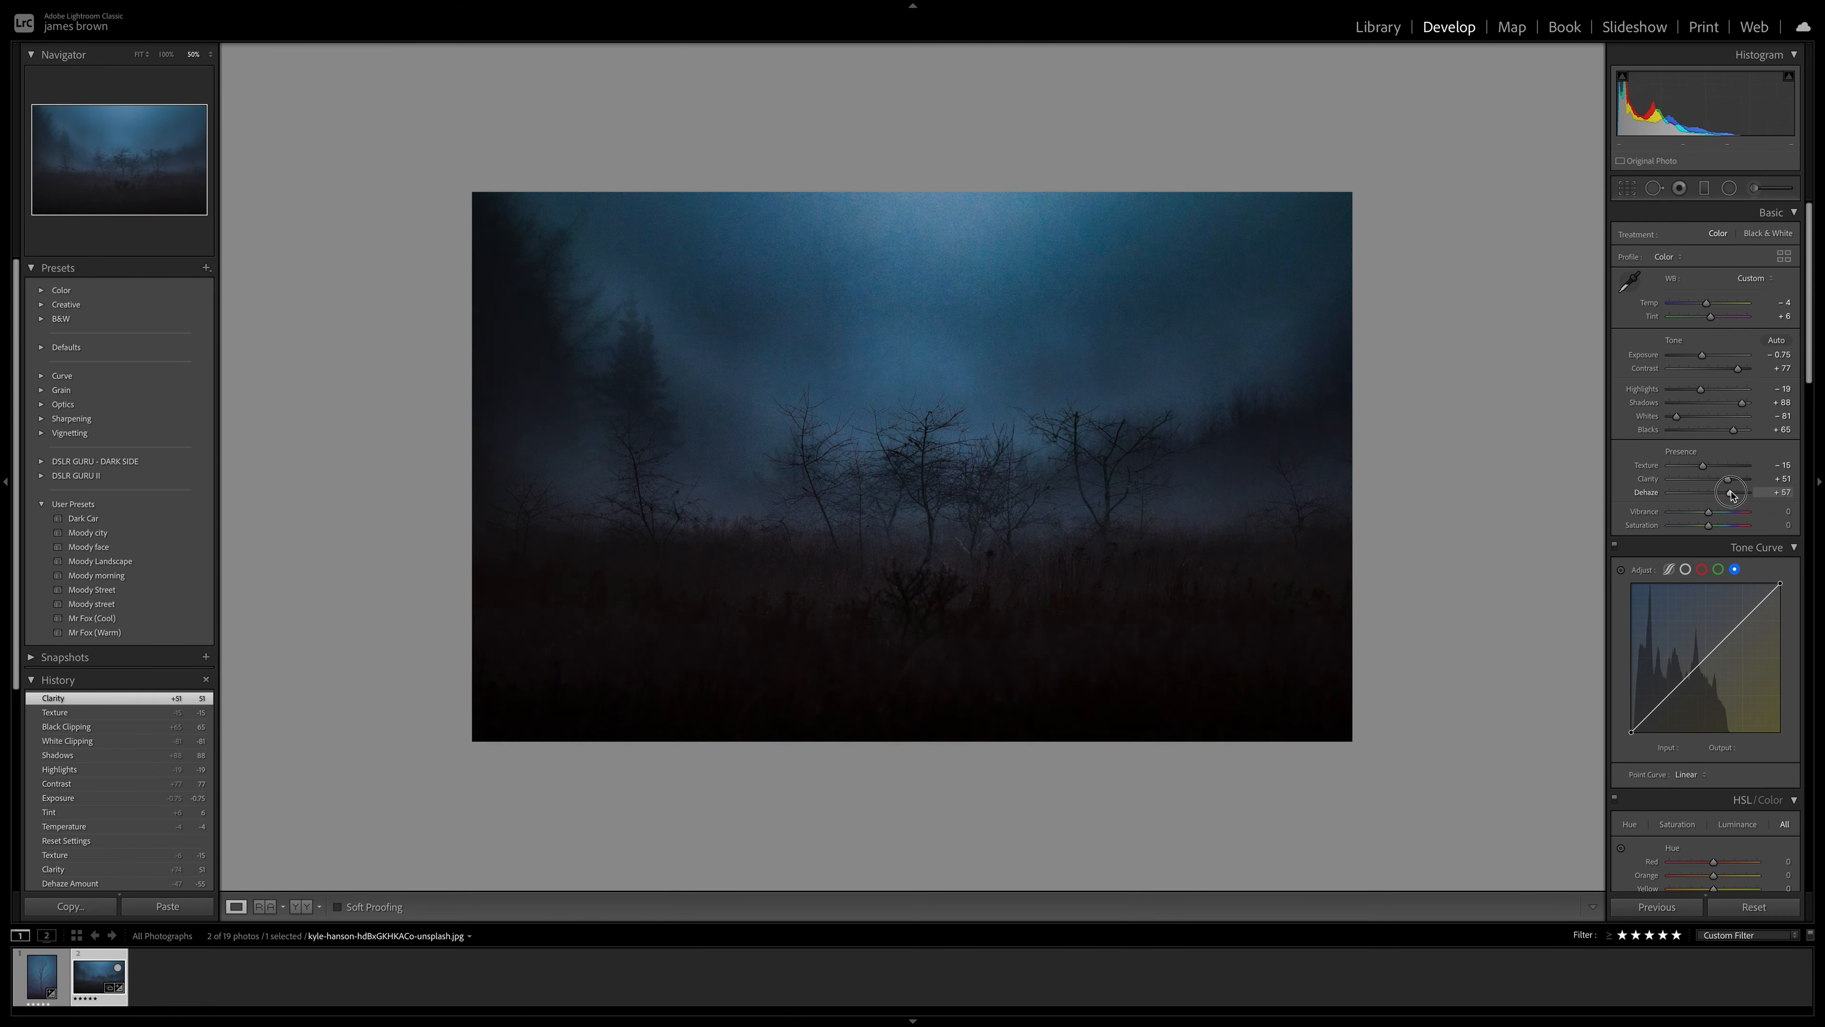
pyautogui.moveTo(1730, 495); pyautogui.dragTo(1690, 495)
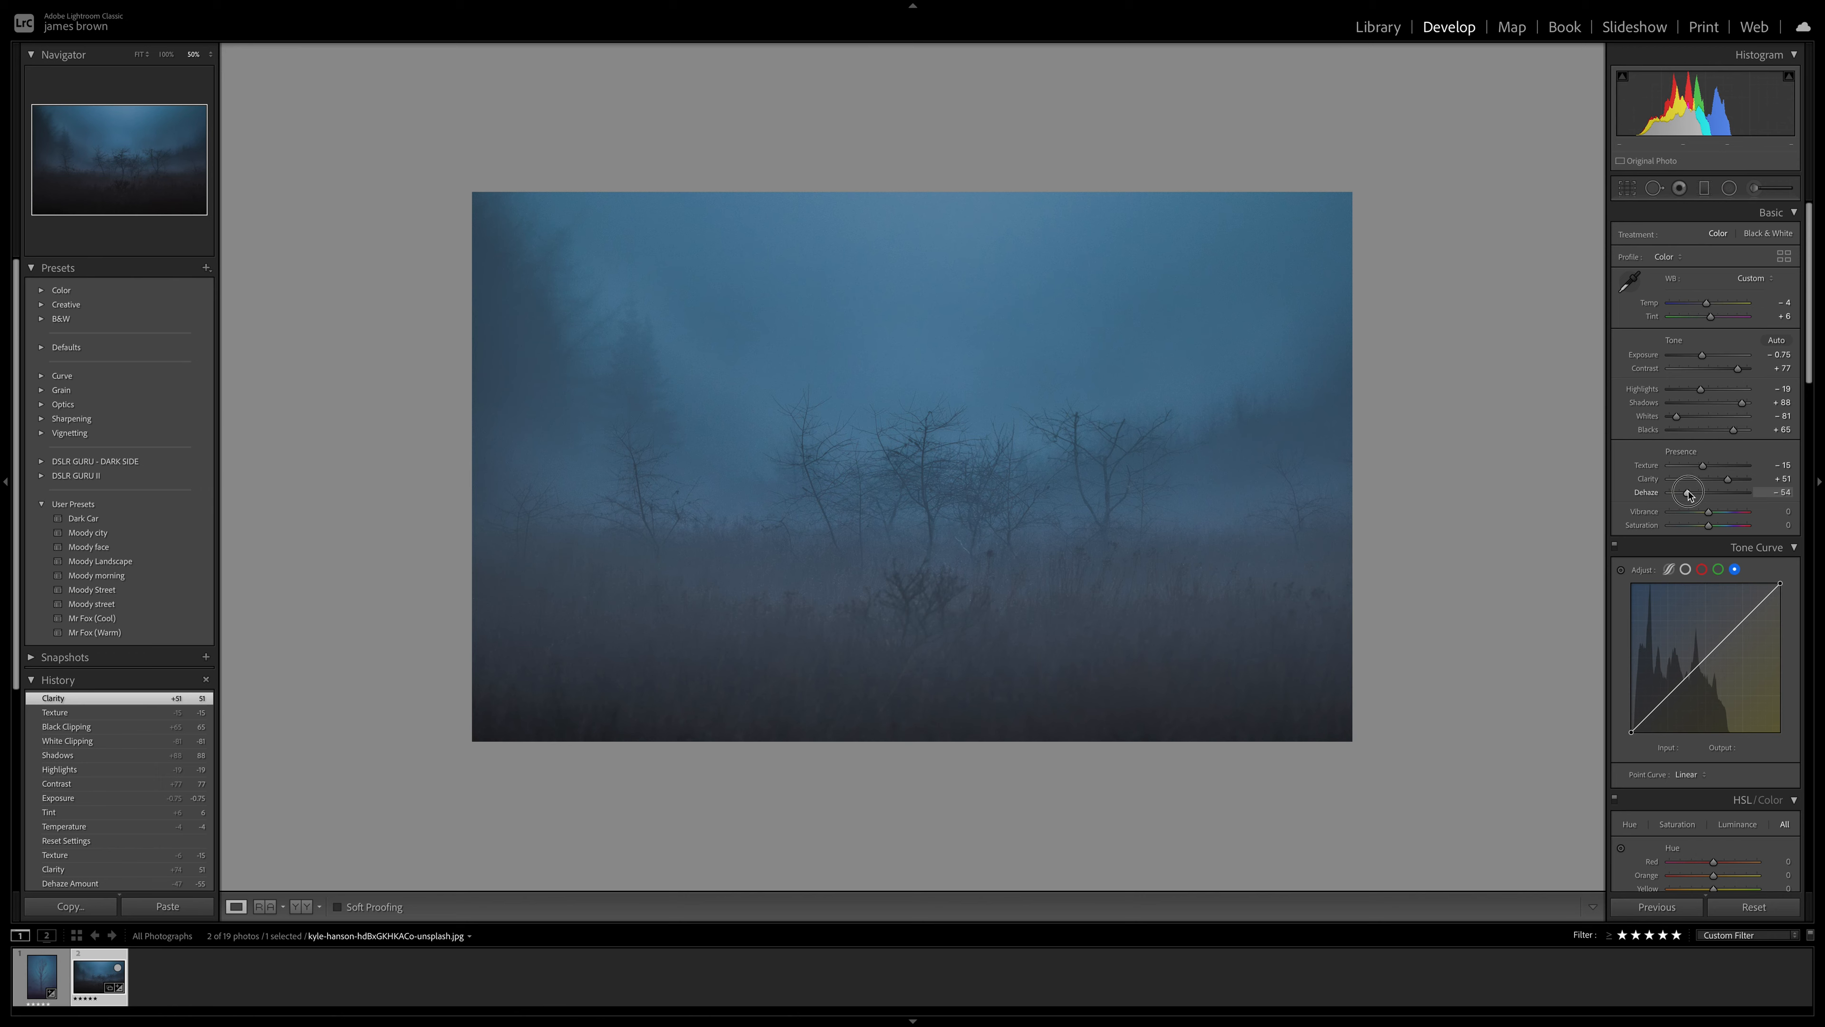
pyautogui.moveTo(1688, 494); pyautogui.dragTo(1688, 493)
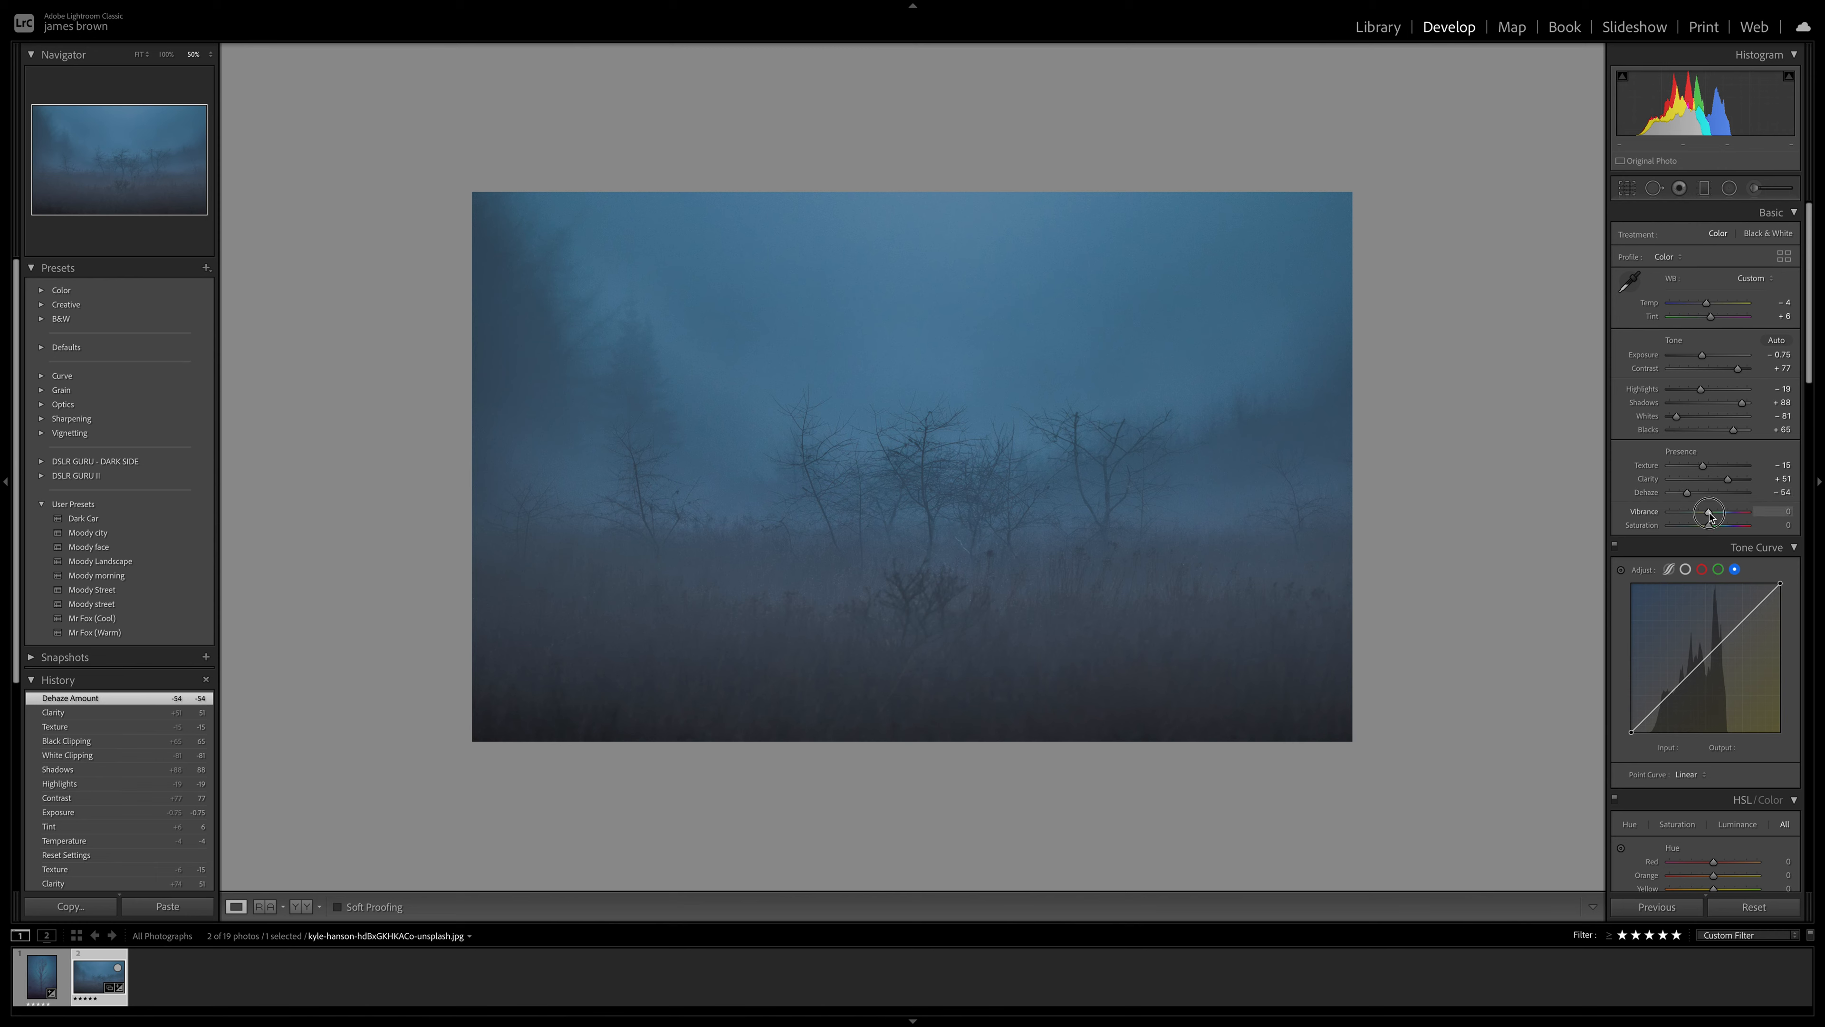
pyautogui.moveTo(1710, 515); pyautogui.dragTo(1707, 527)
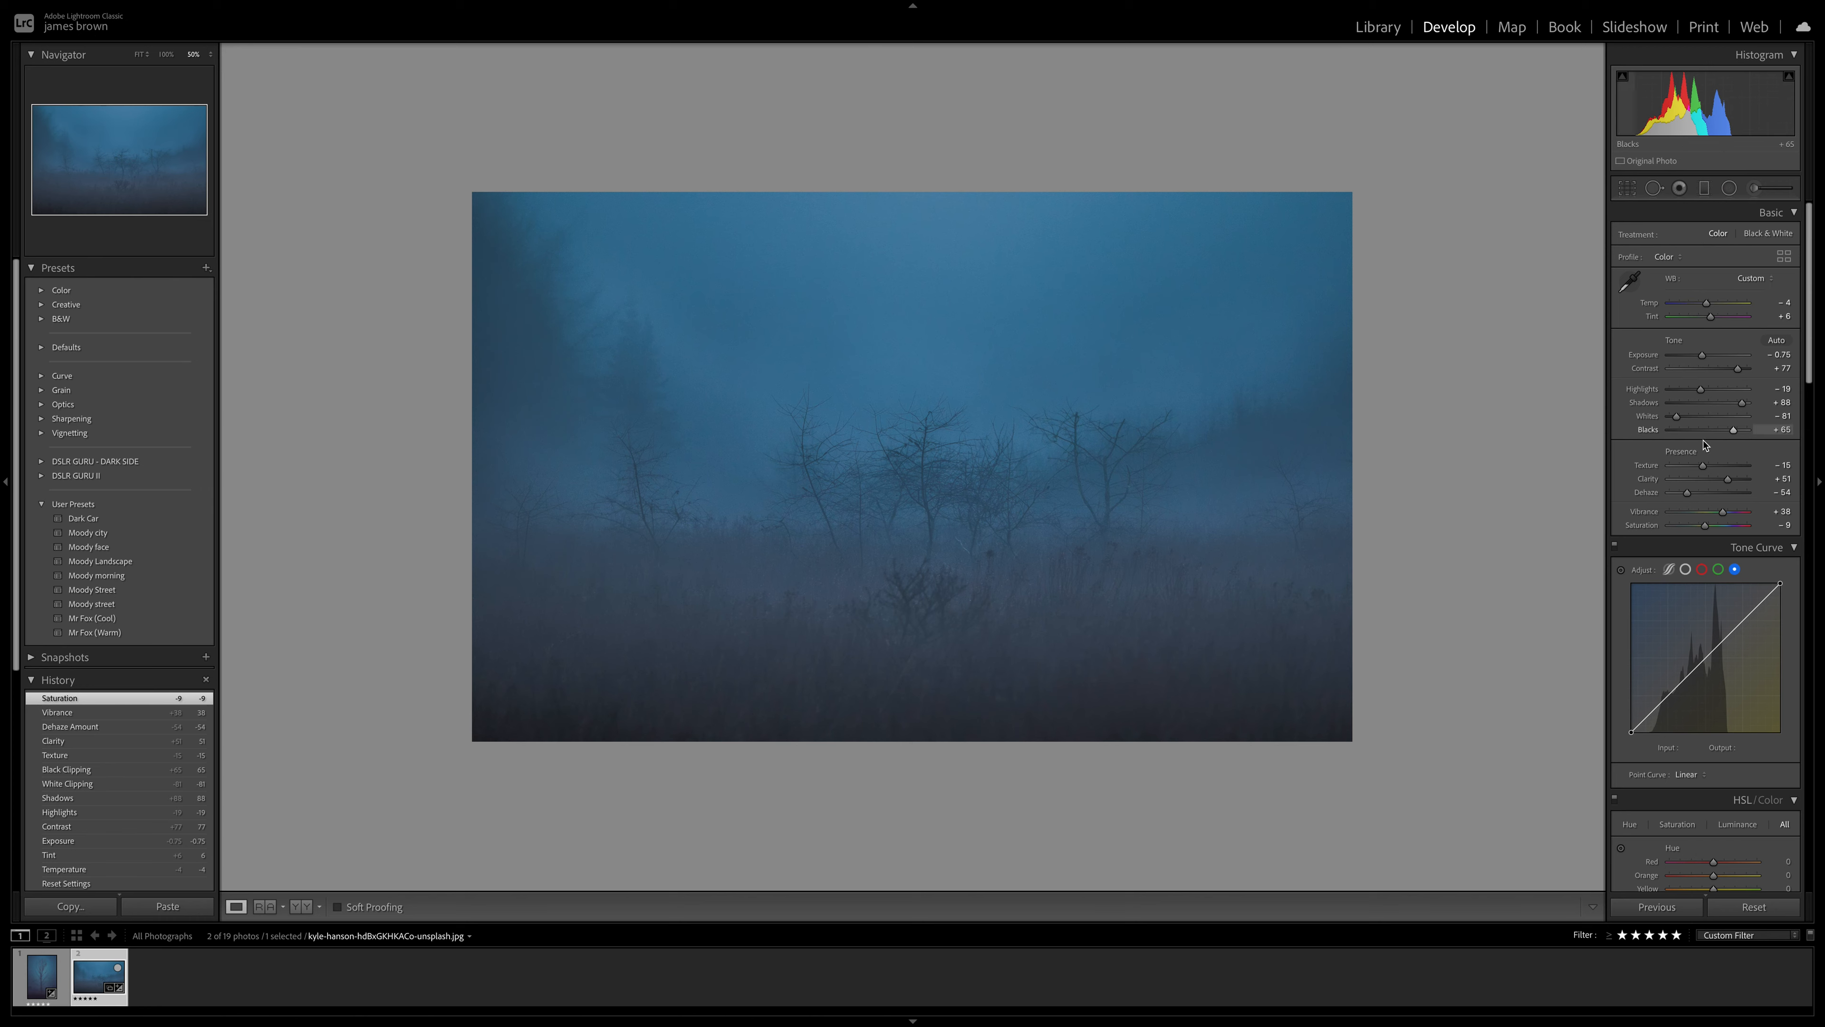
# Add three points to the RGB point curve, at the highlights, midtones and shadows.
pyautogui.scroll(-3, 1704, 446)
pyautogui.scroll(-3, 1705, 448)
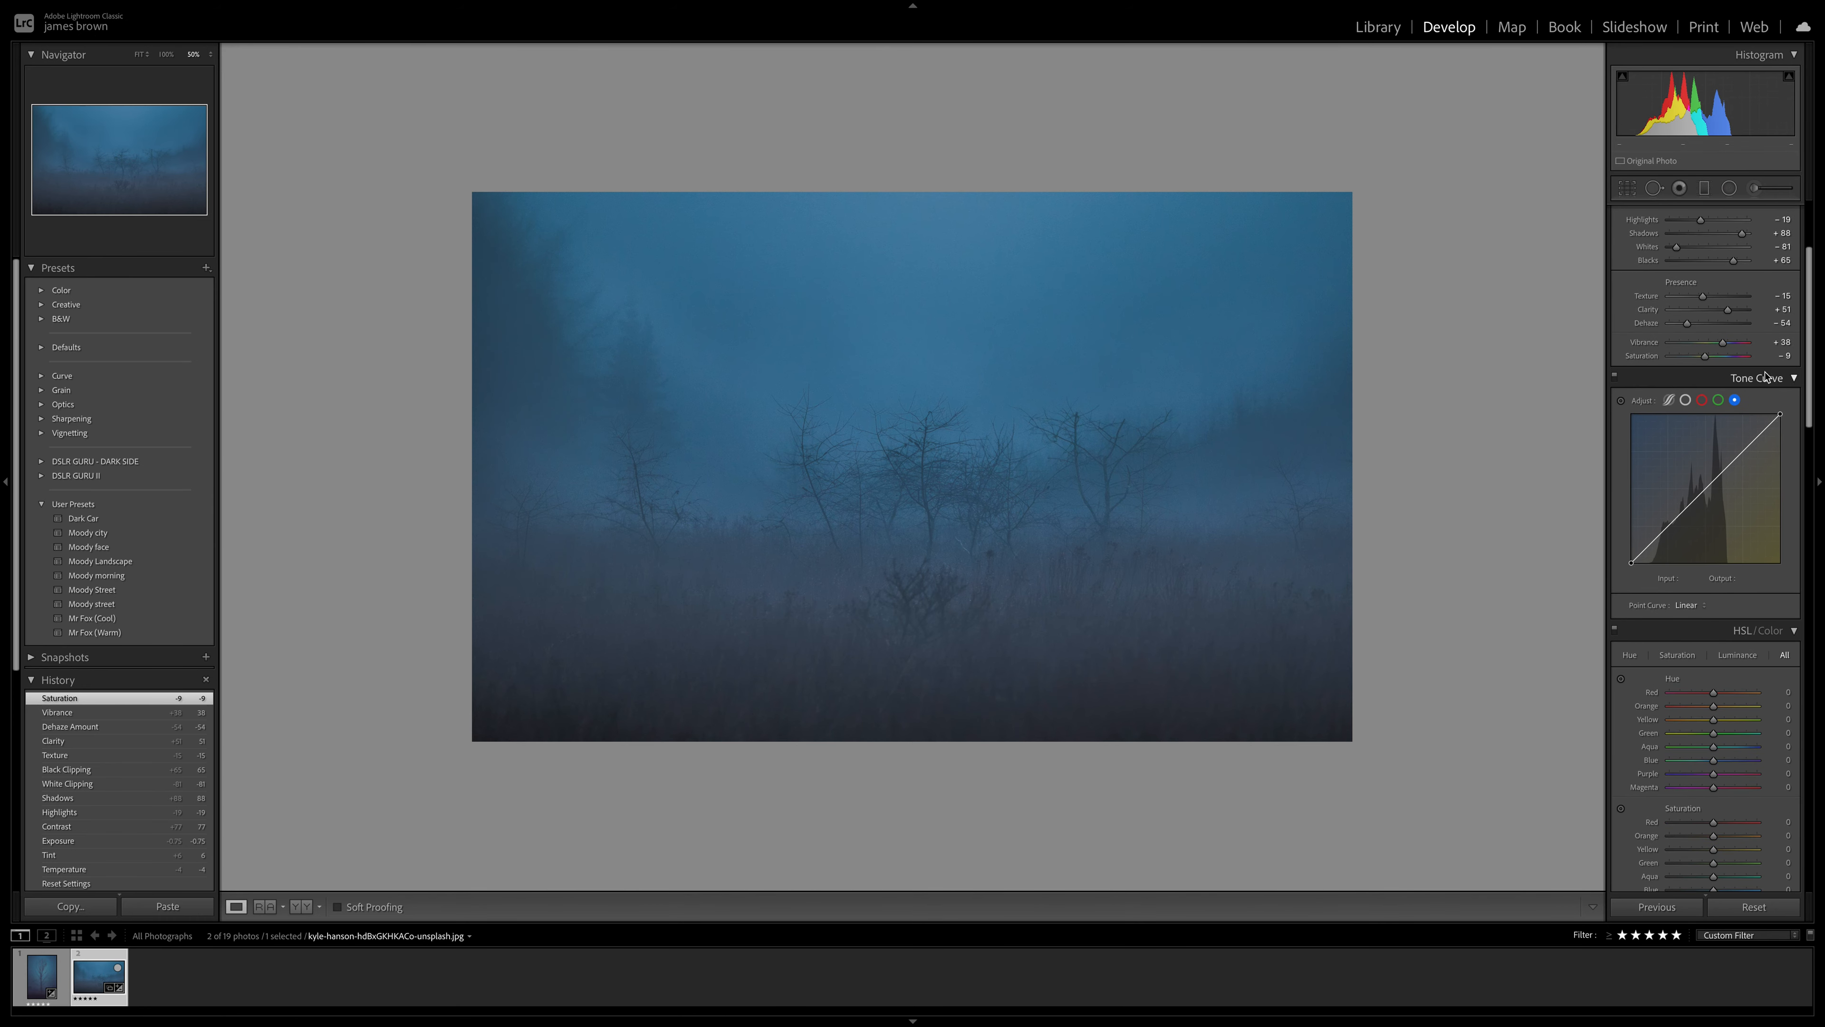
pyautogui.click(1686, 401)
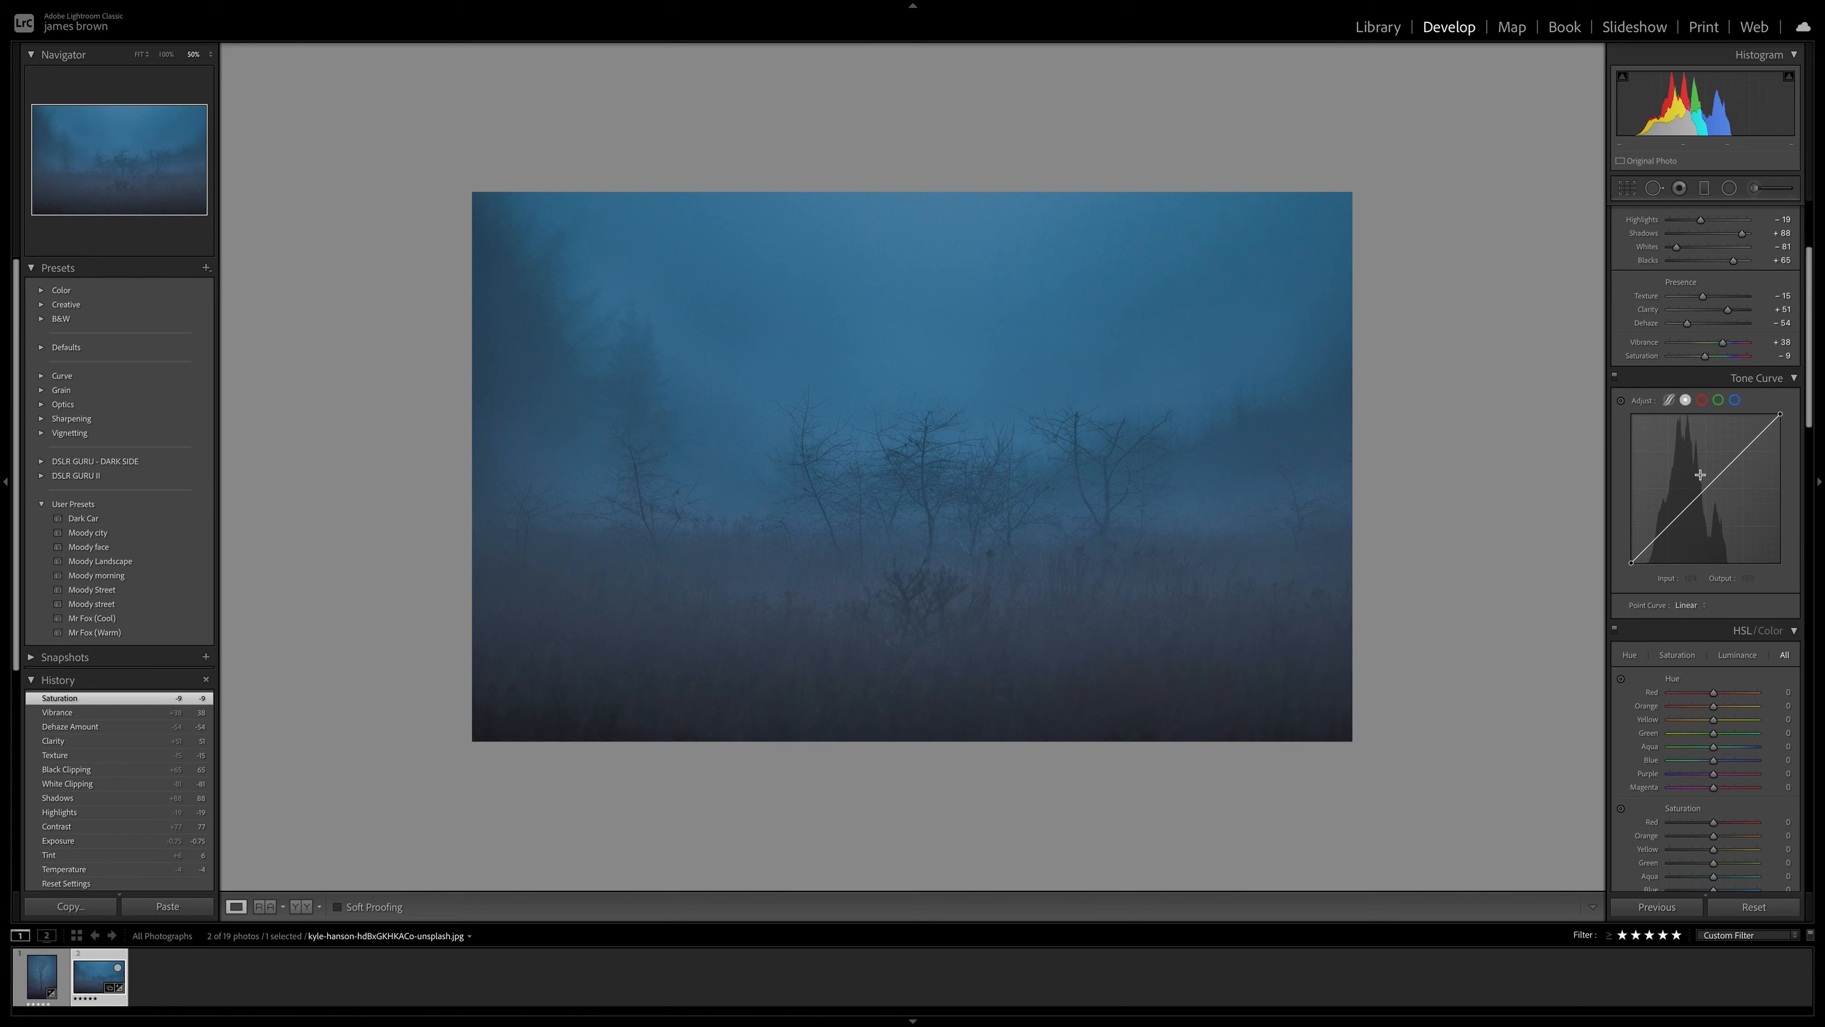
pyautogui.click(1743, 452)
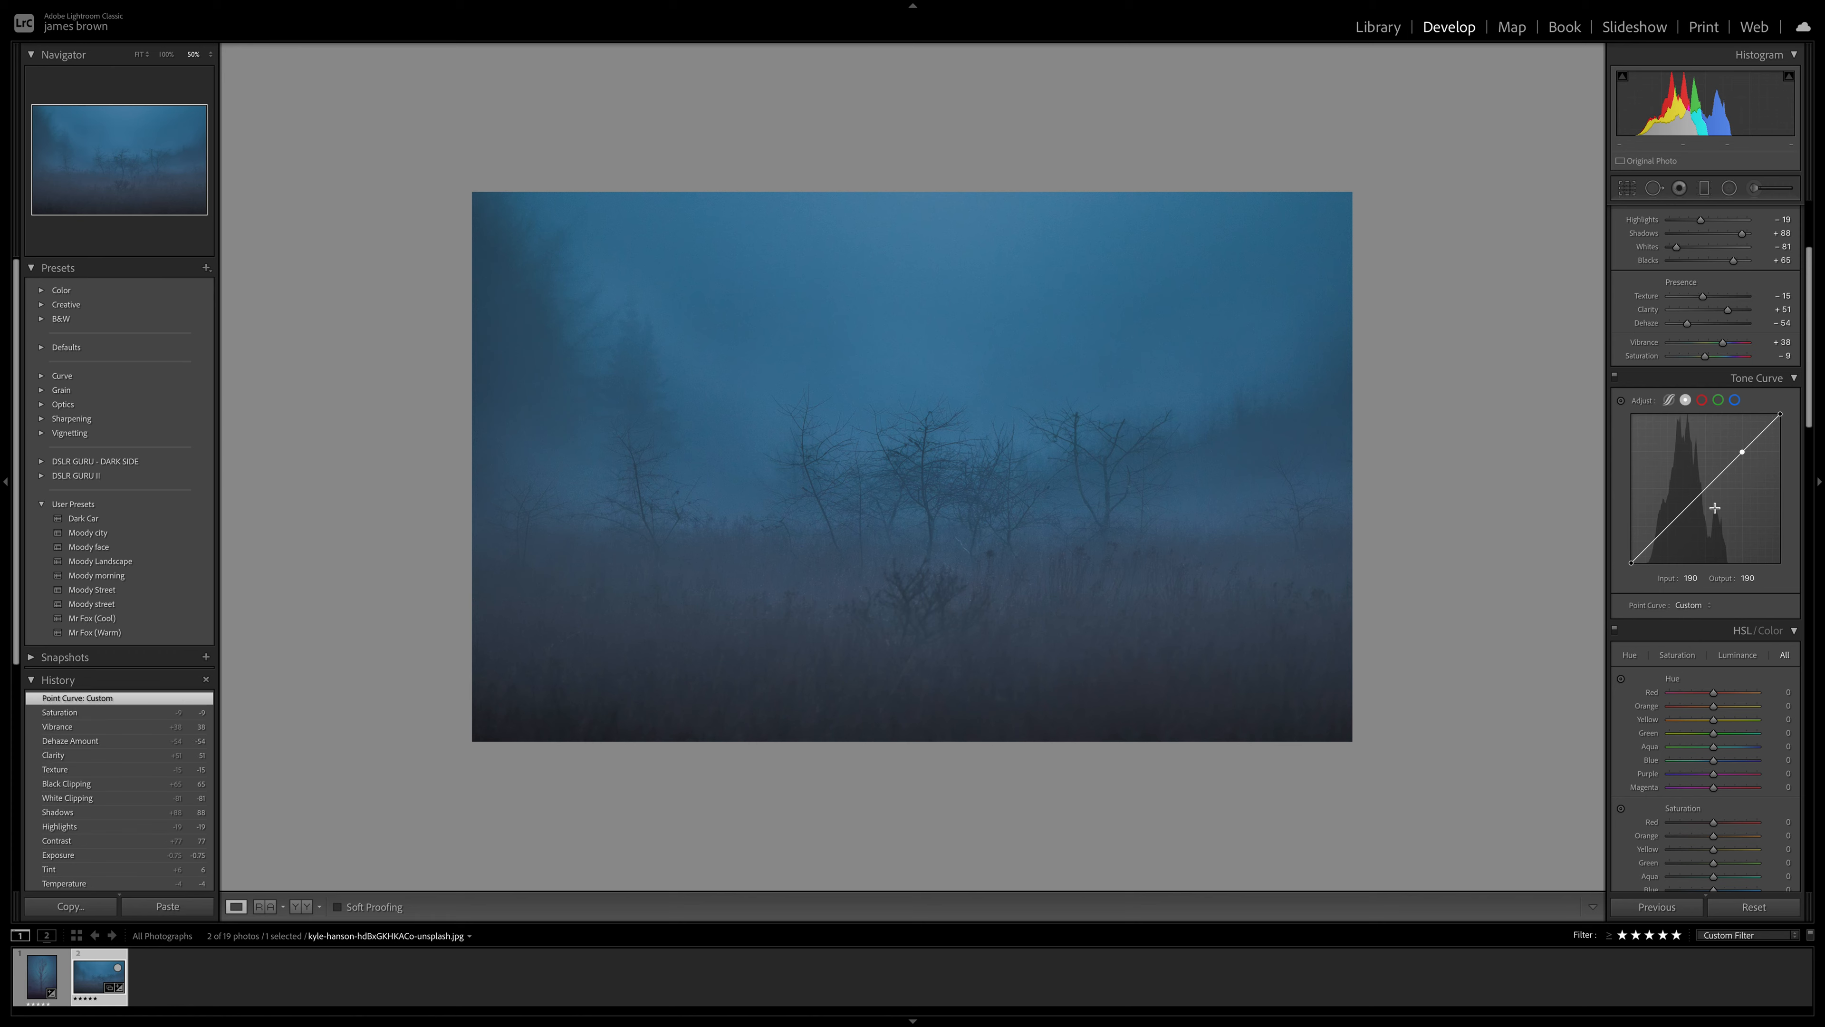
pyautogui.click(1706, 490)
pyautogui.click(1667, 526)
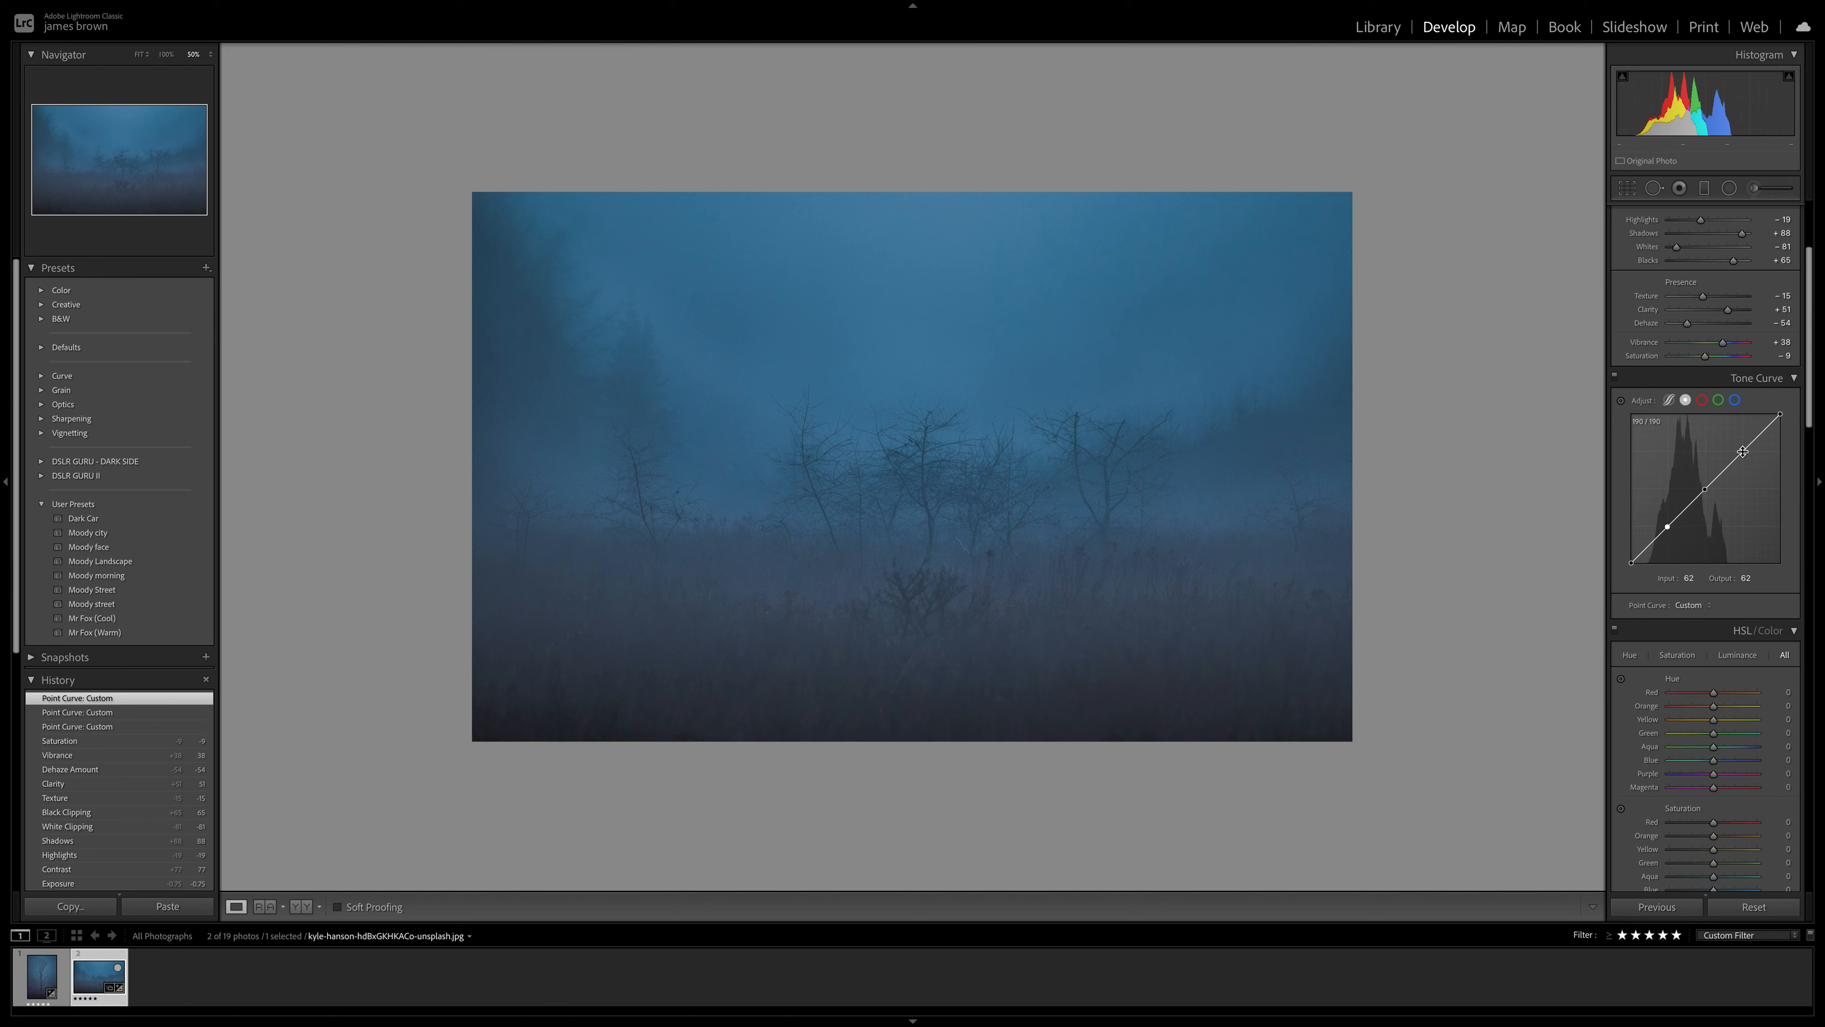
# Shape a faded RGB curve: raise the black point and map highlights 197 to 182, midtones 132 to 114, shadows 62 to 57.
pyautogui.moveTo(1742, 451); pyautogui.dragTo(1708, 495)
pyautogui.moveTo(1632, 563); pyautogui.dragTo(1620, 550)
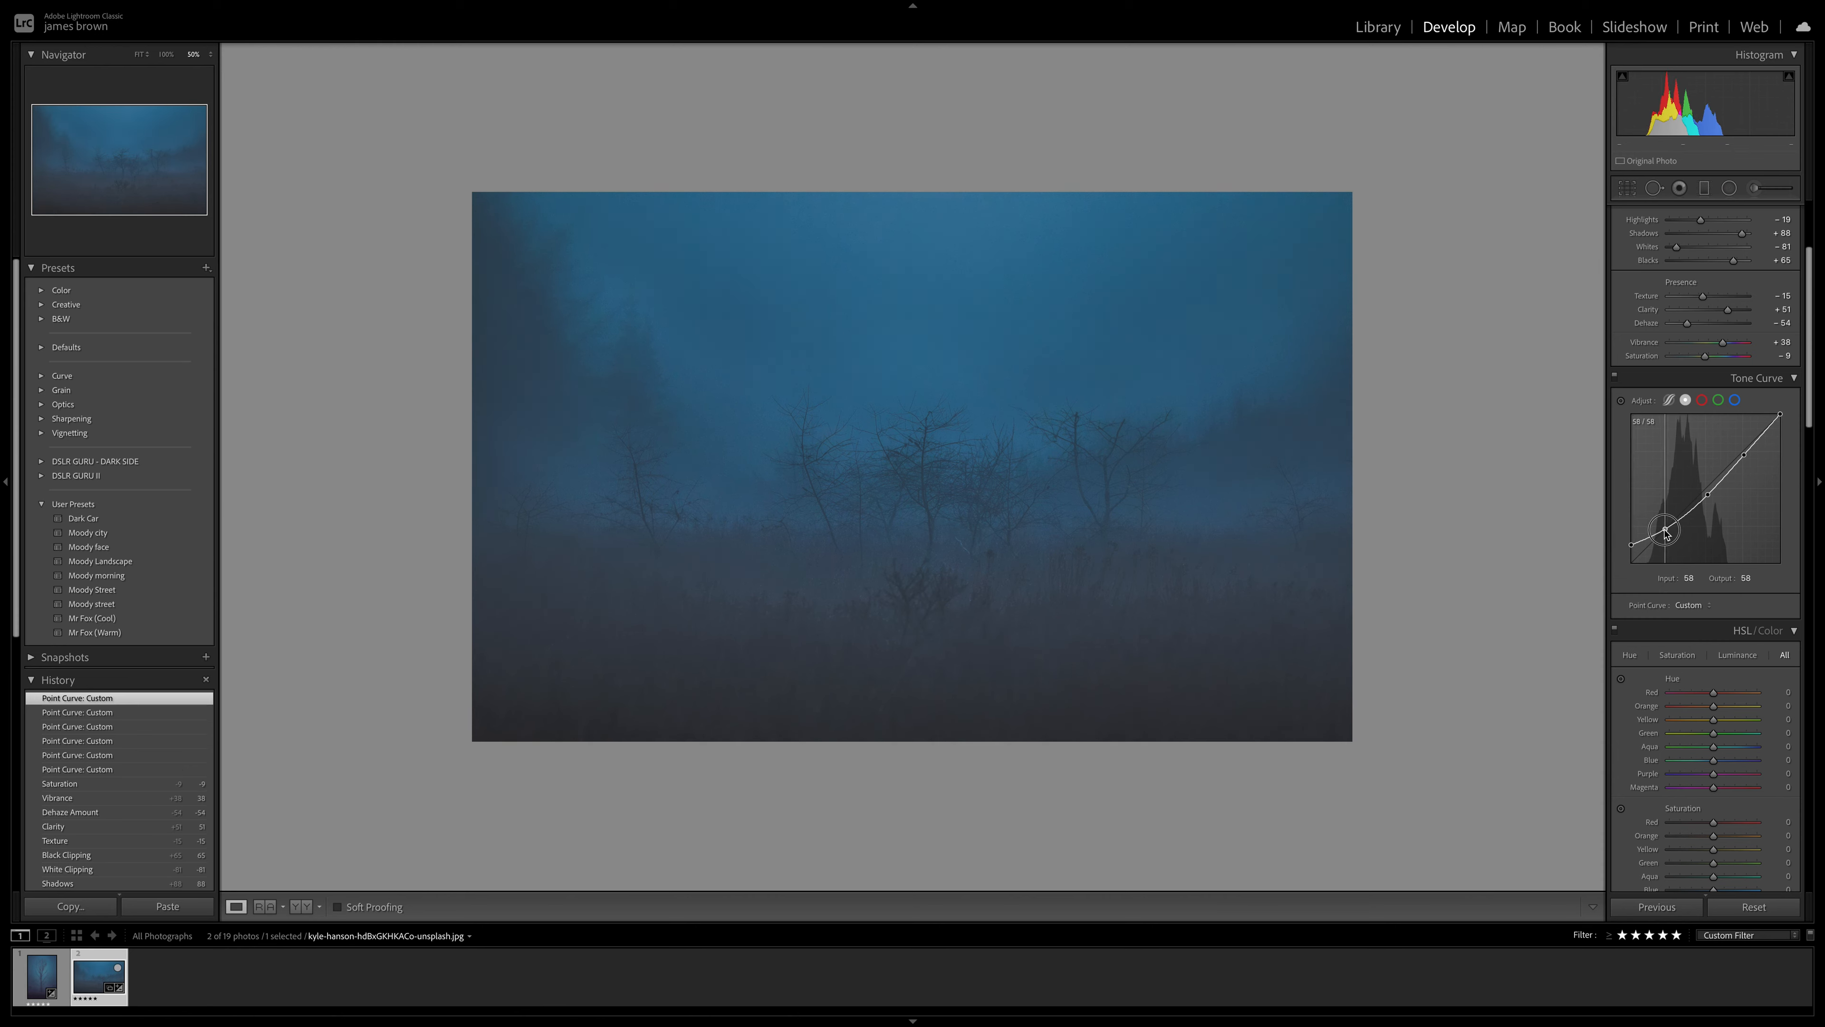
pyautogui.moveTo(1666, 531); pyautogui.dragTo(1668, 533)
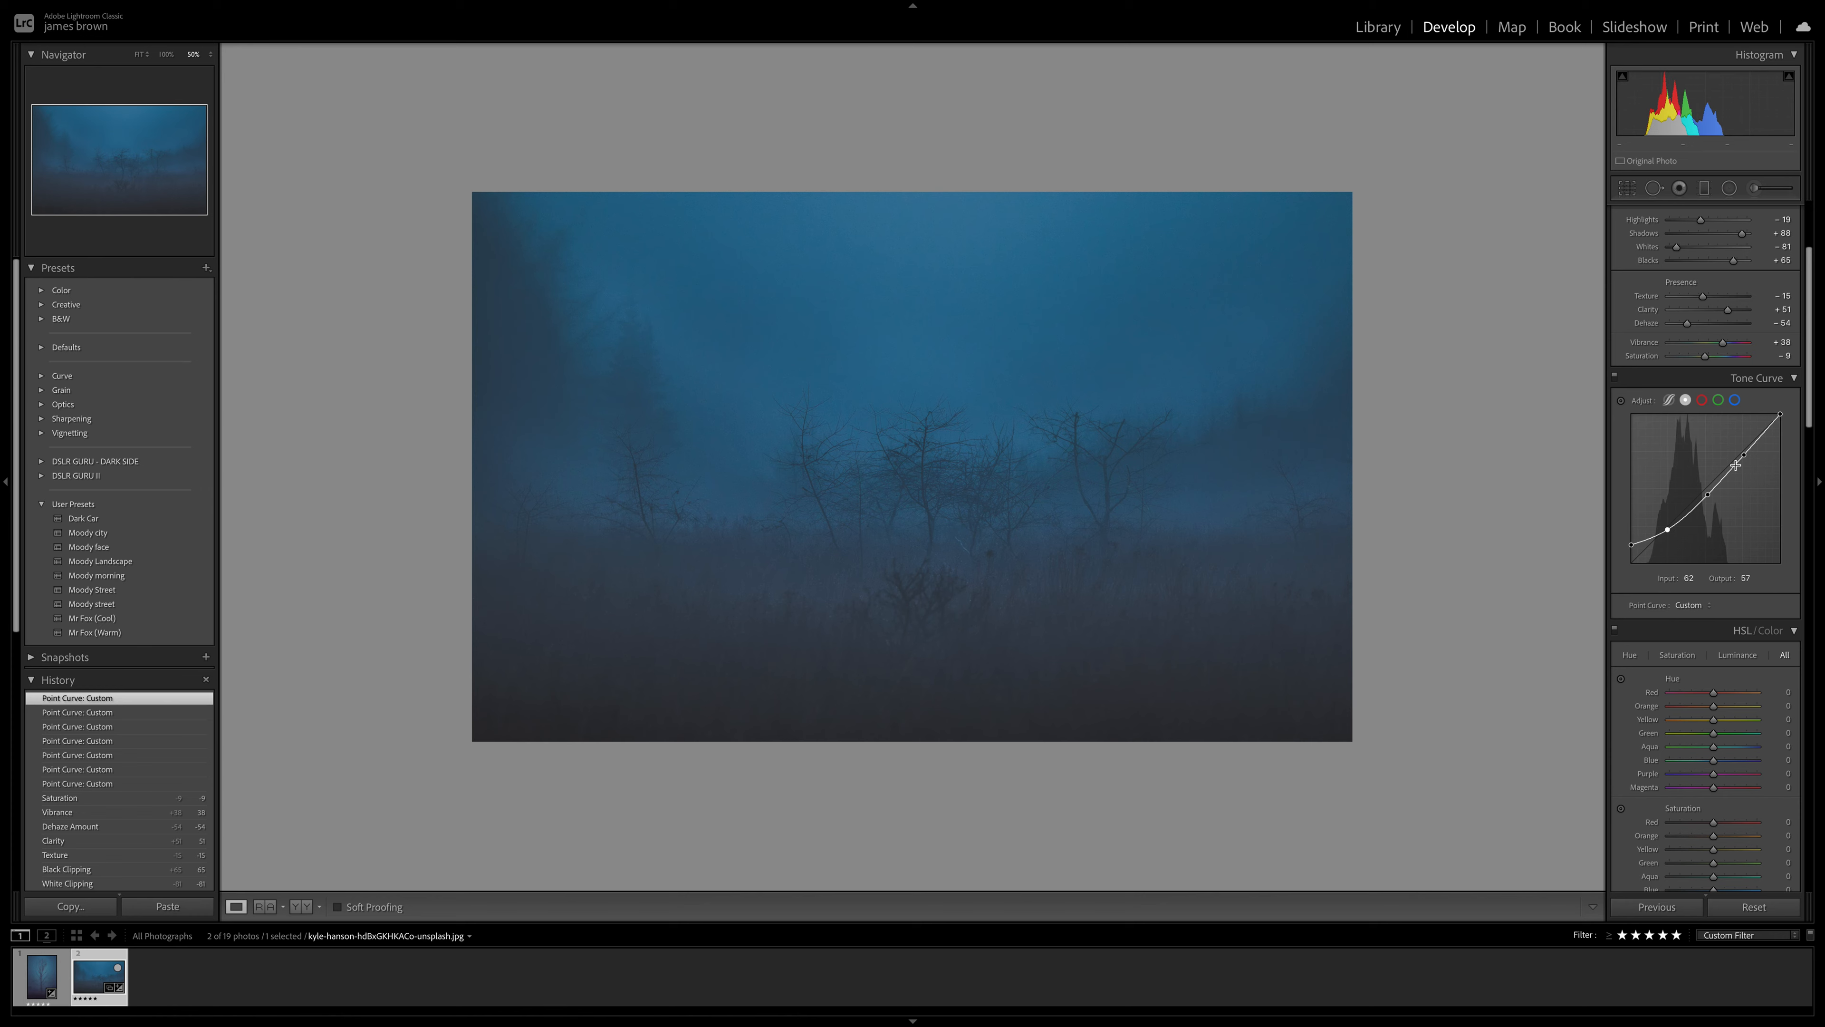
pyautogui.moveTo(1743, 457); pyautogui.dragTo(1748, 459)
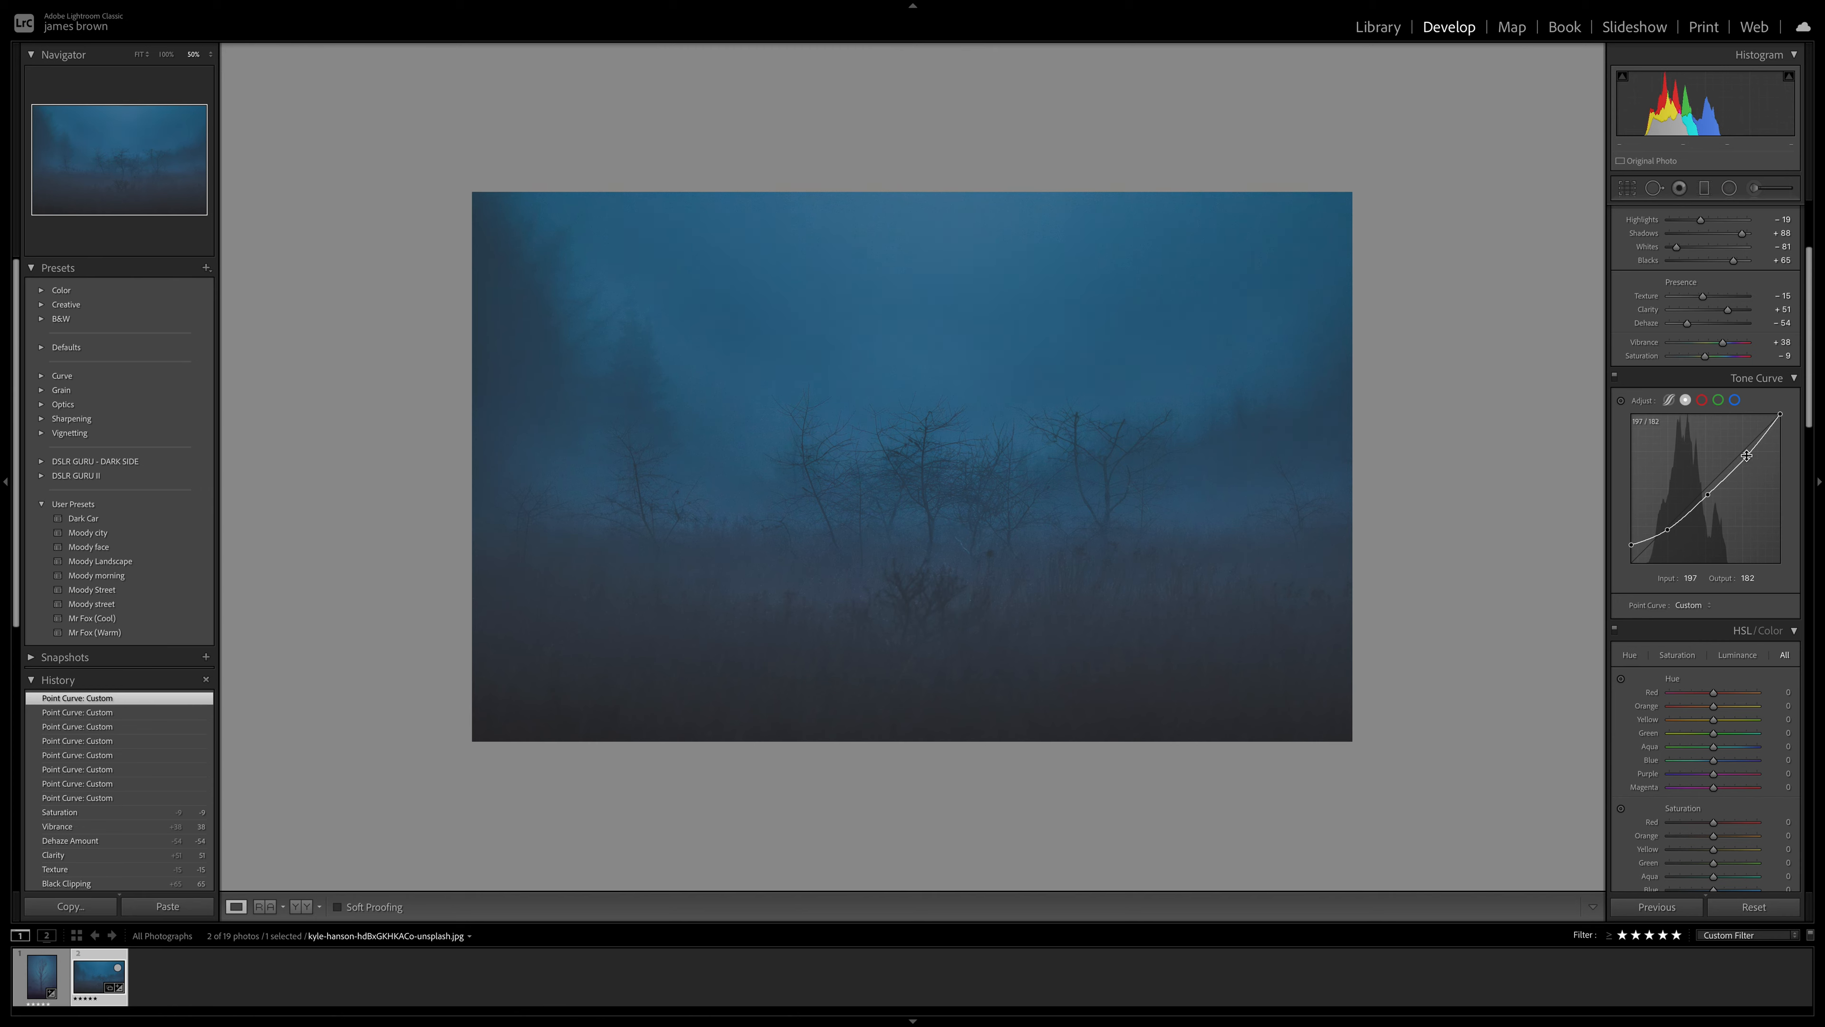
pyautogui.click(1709, 499)
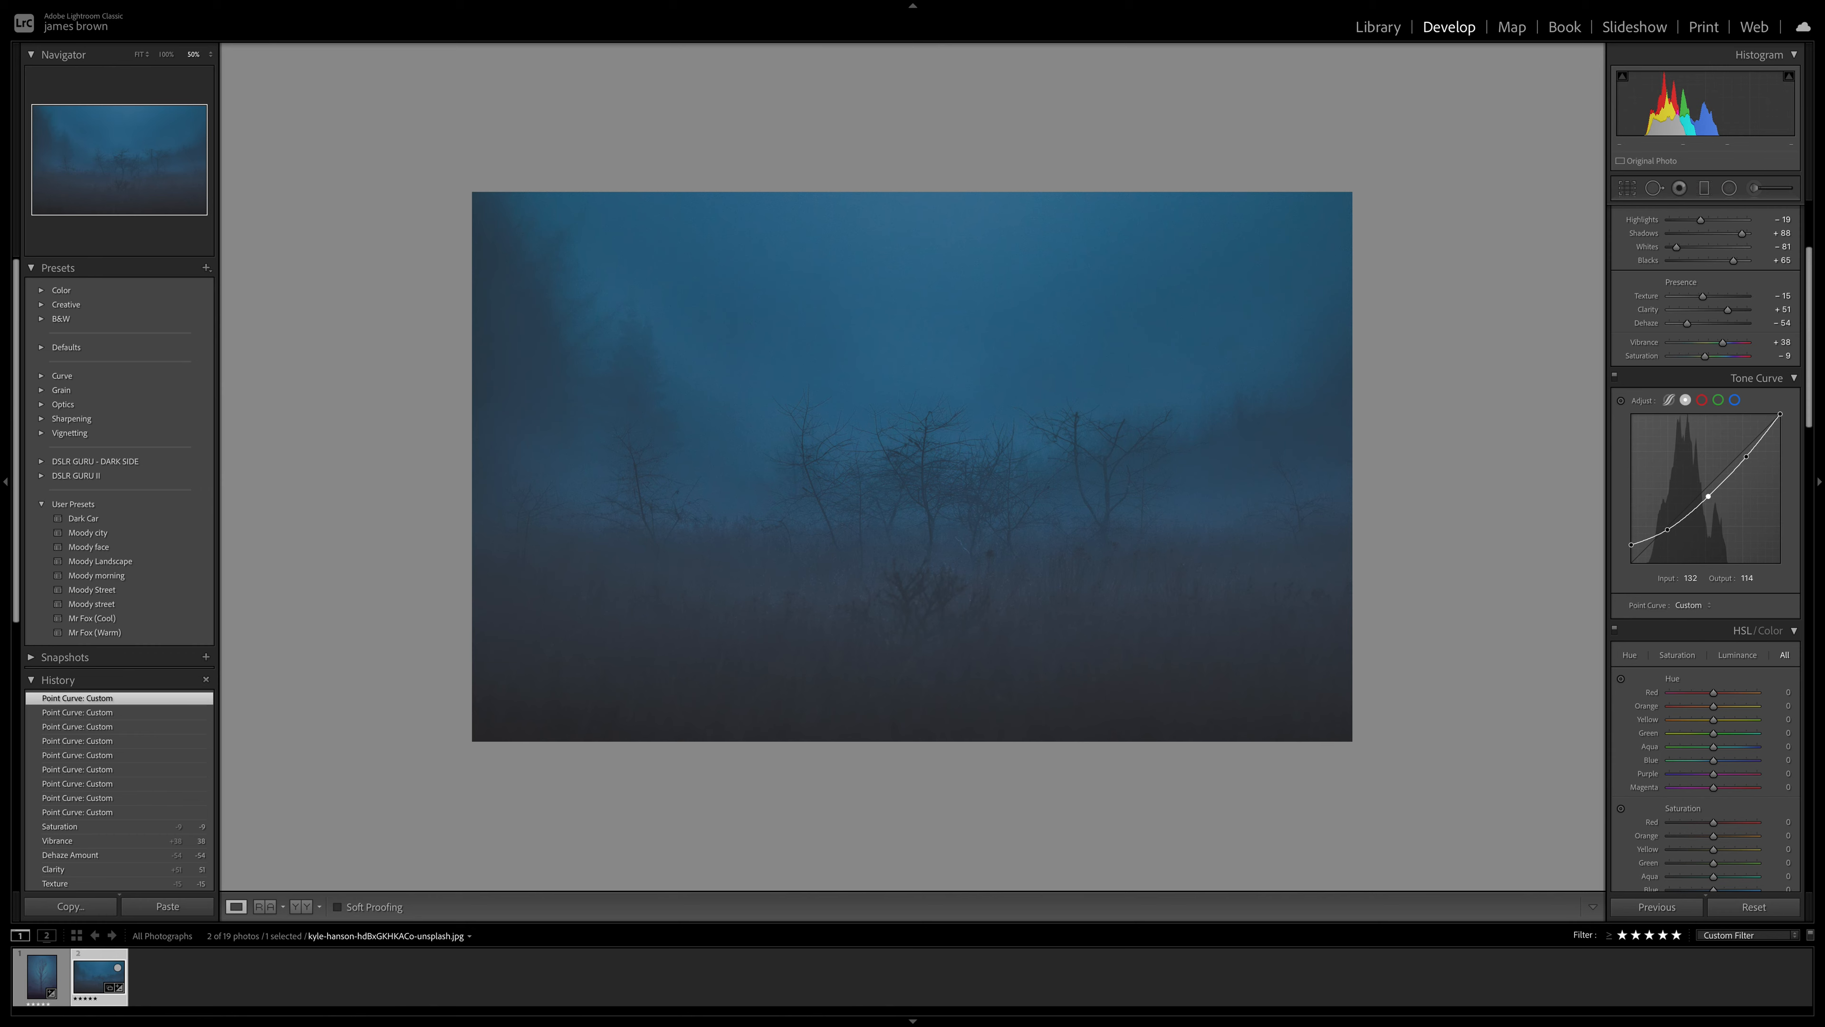
# Compare the photo with its original, and shift the HSL hues to Yellow +87, Green +81, Aqua +17 and Blue -20.
pyautogui.scroll(-5, 1714, 603)
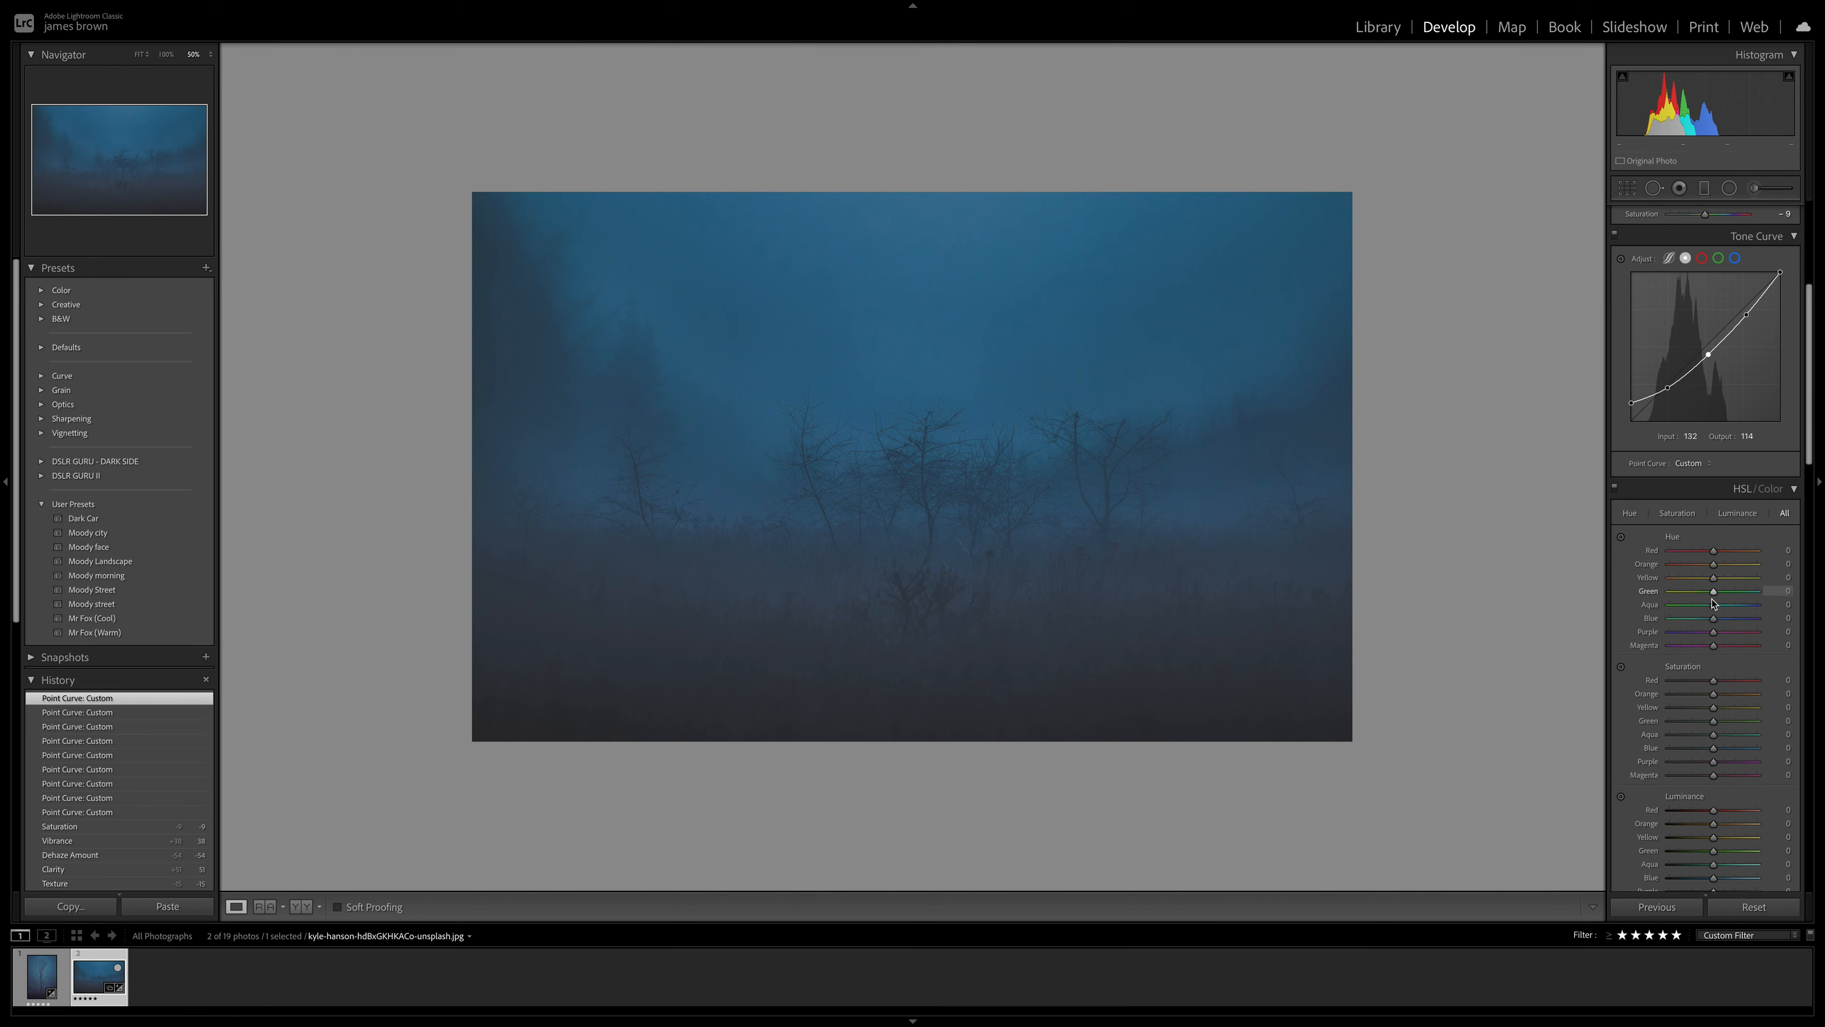
pyautogui.scroll(-1, 1715, 600)
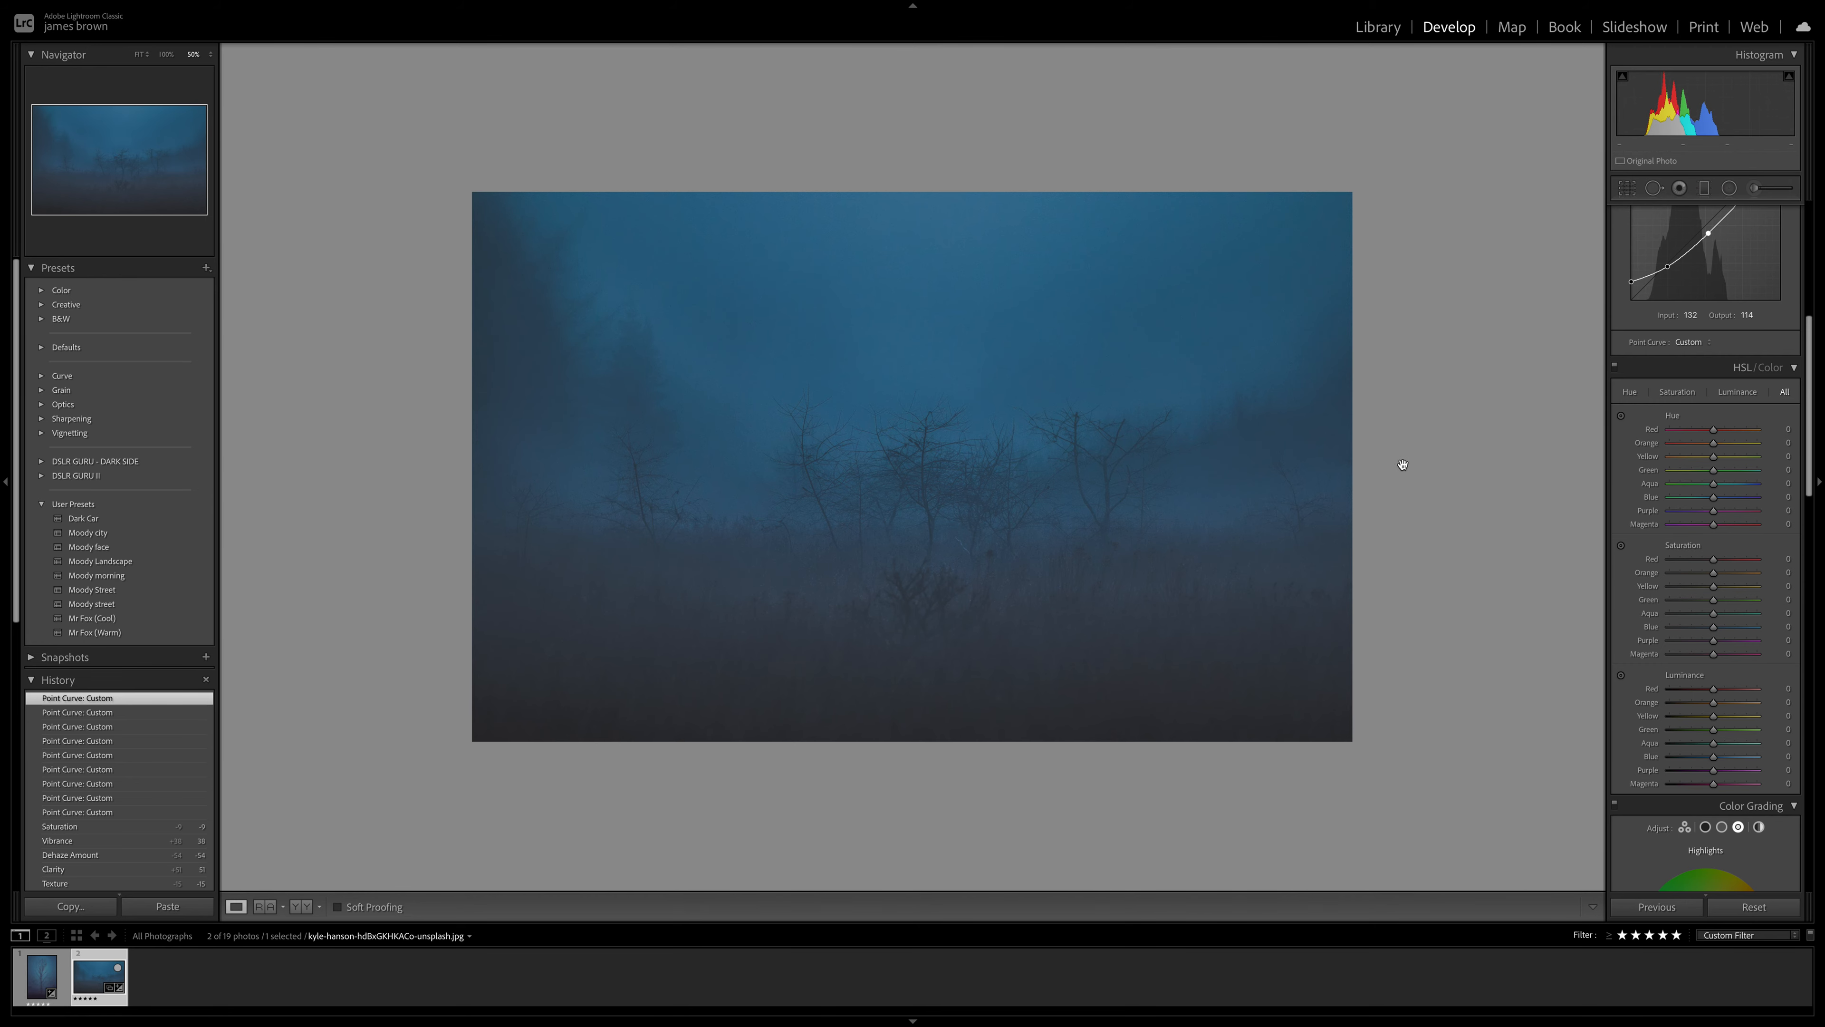
pyautogui.press('y')
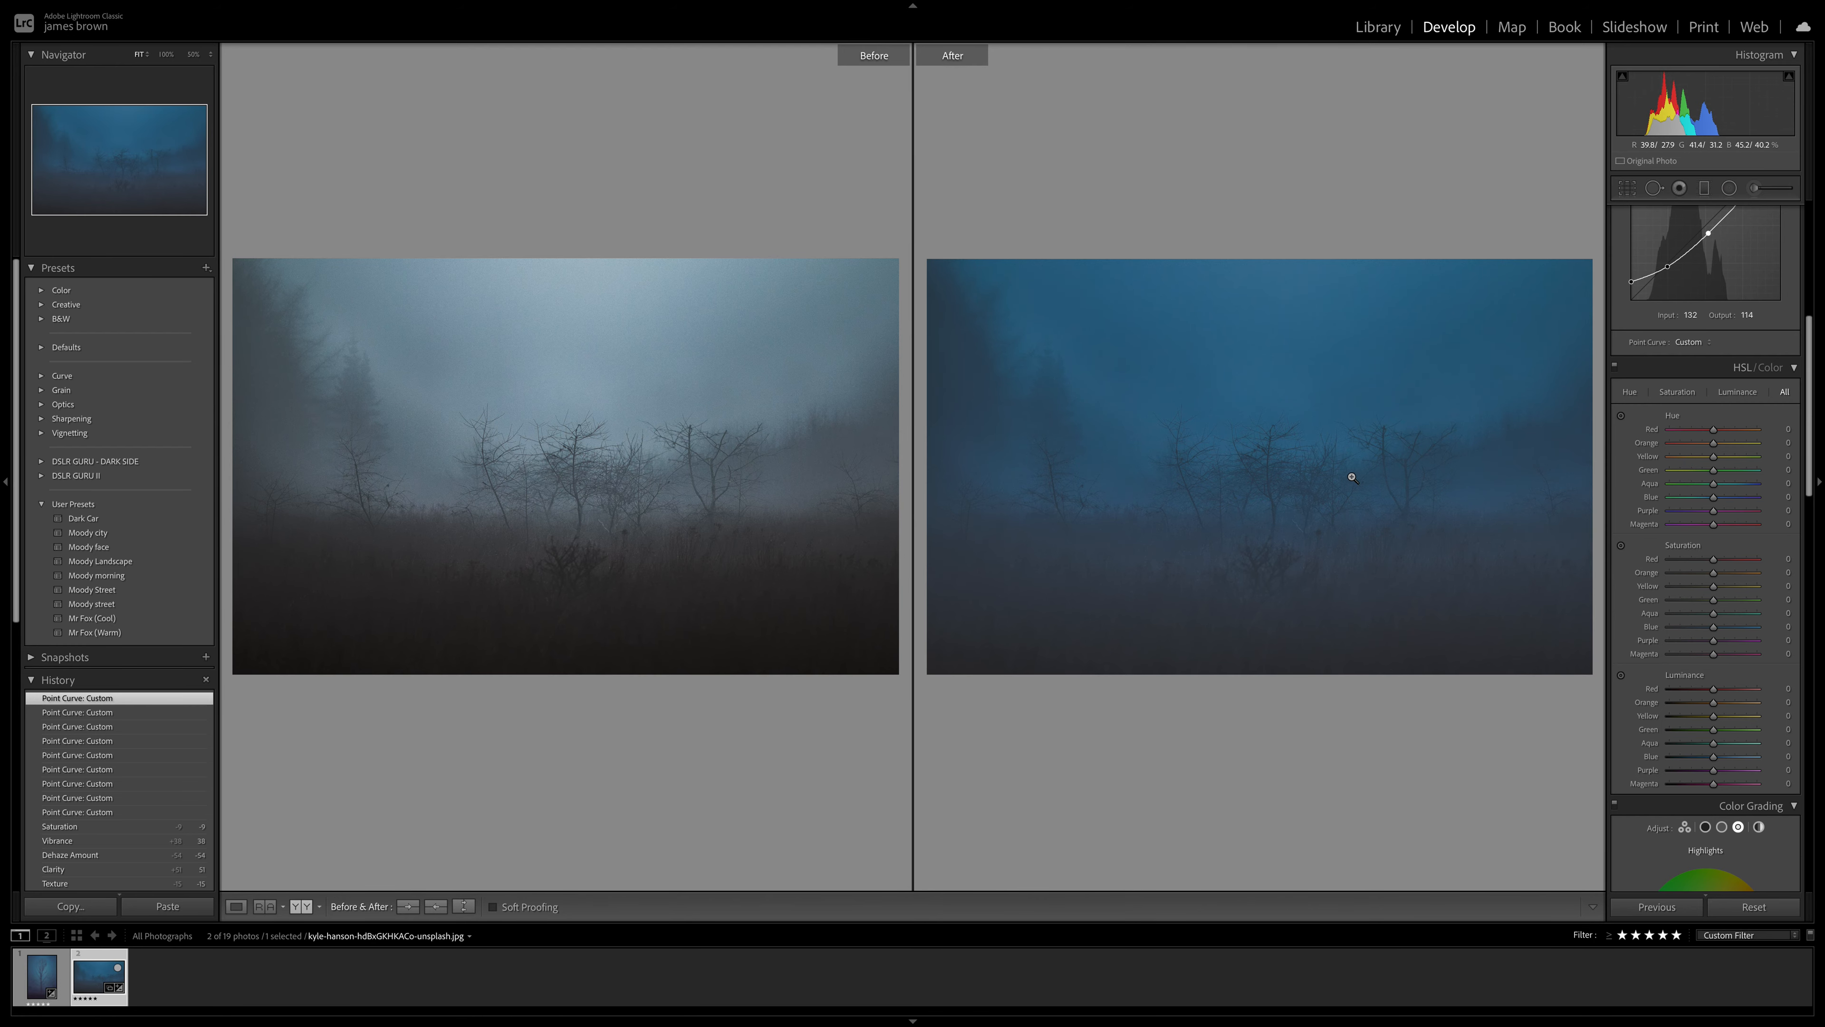
pyautogui.press('y')
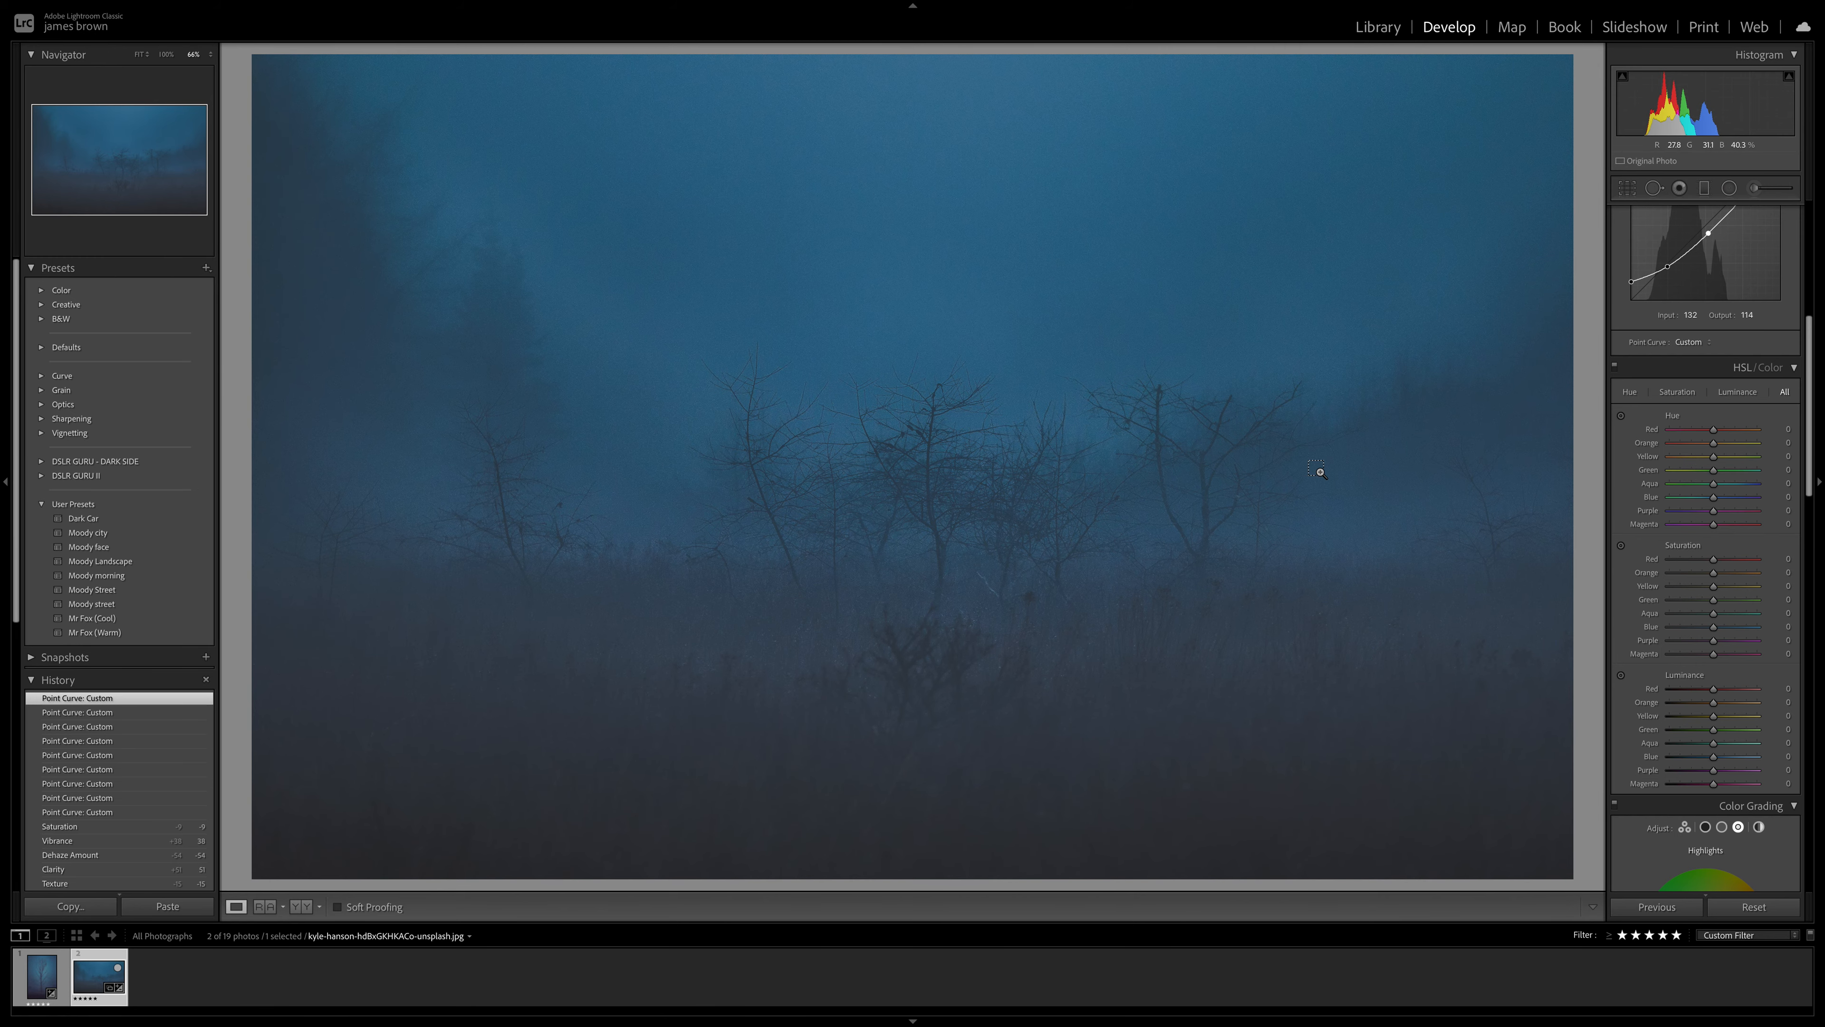
pyautogui.hotkey('ctrl', '-')
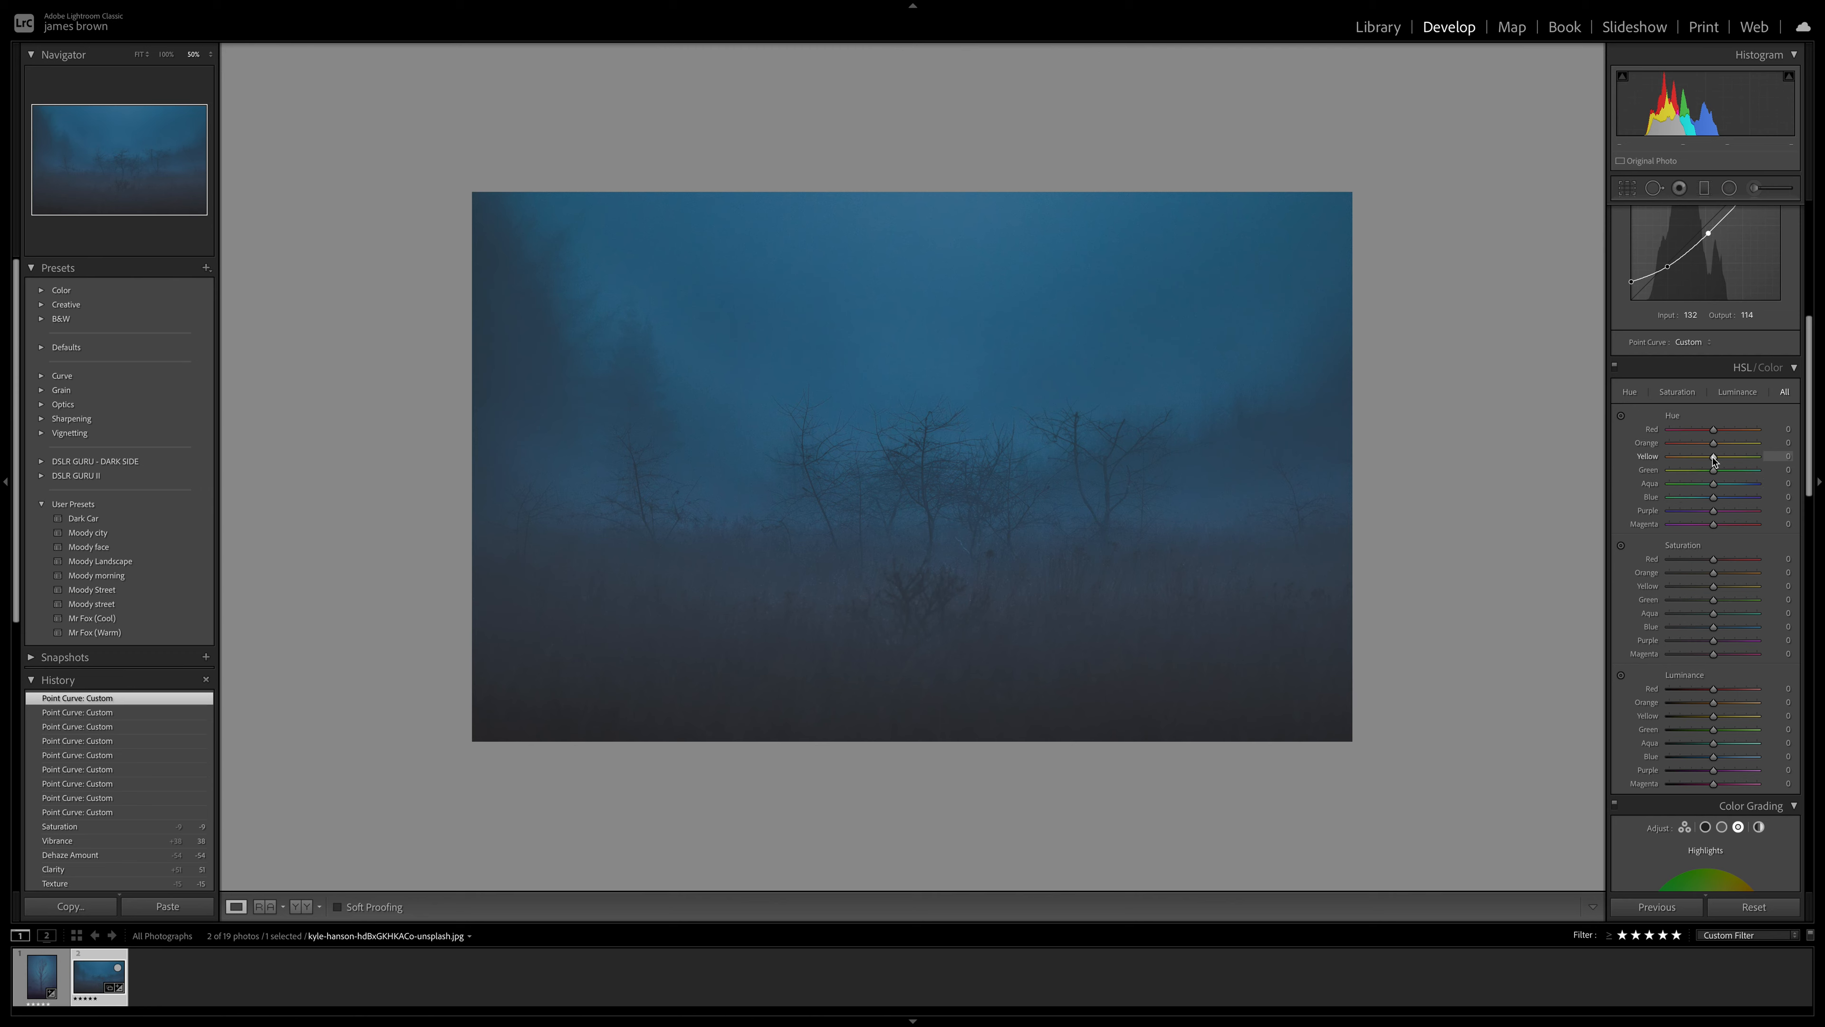
pyautogui.moveTo(1714, 460); pyautogui.dragTo(1750, 471)
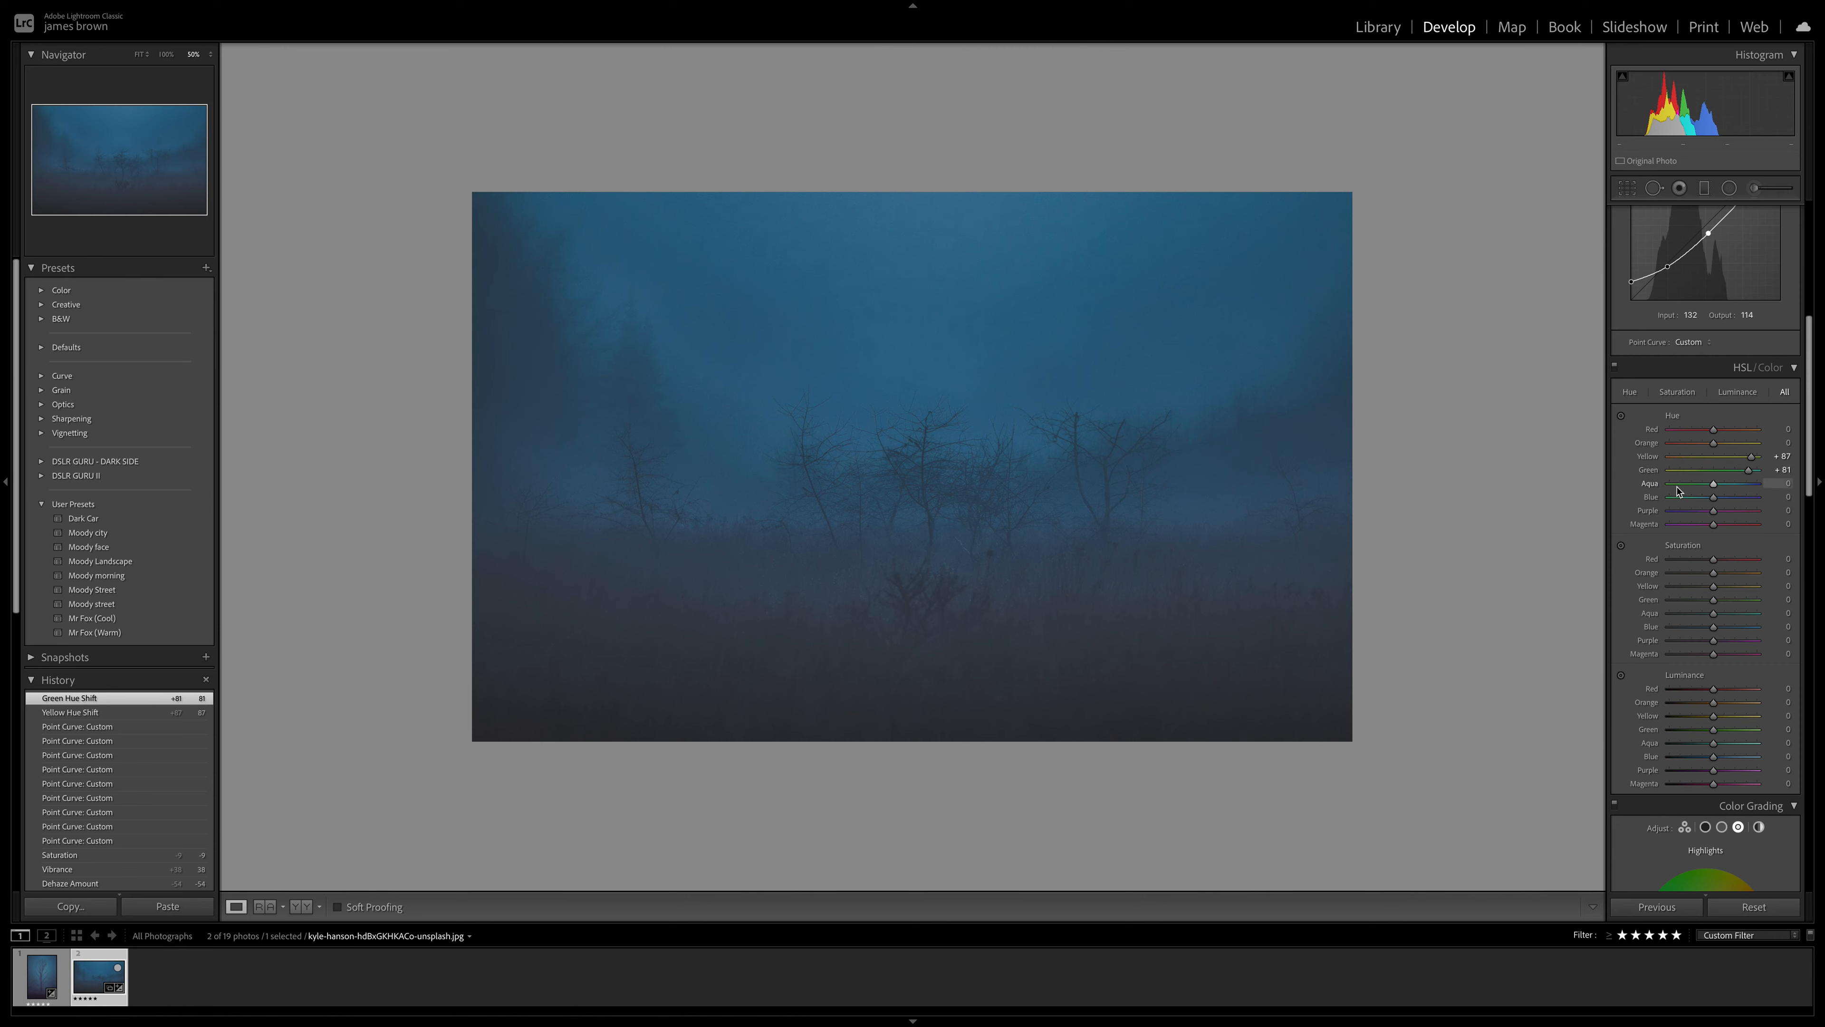
pyautogui.moveTo(1712, 485); pyautogui.dragTo(1720, 486)
pyautogui.click(1715, 500)
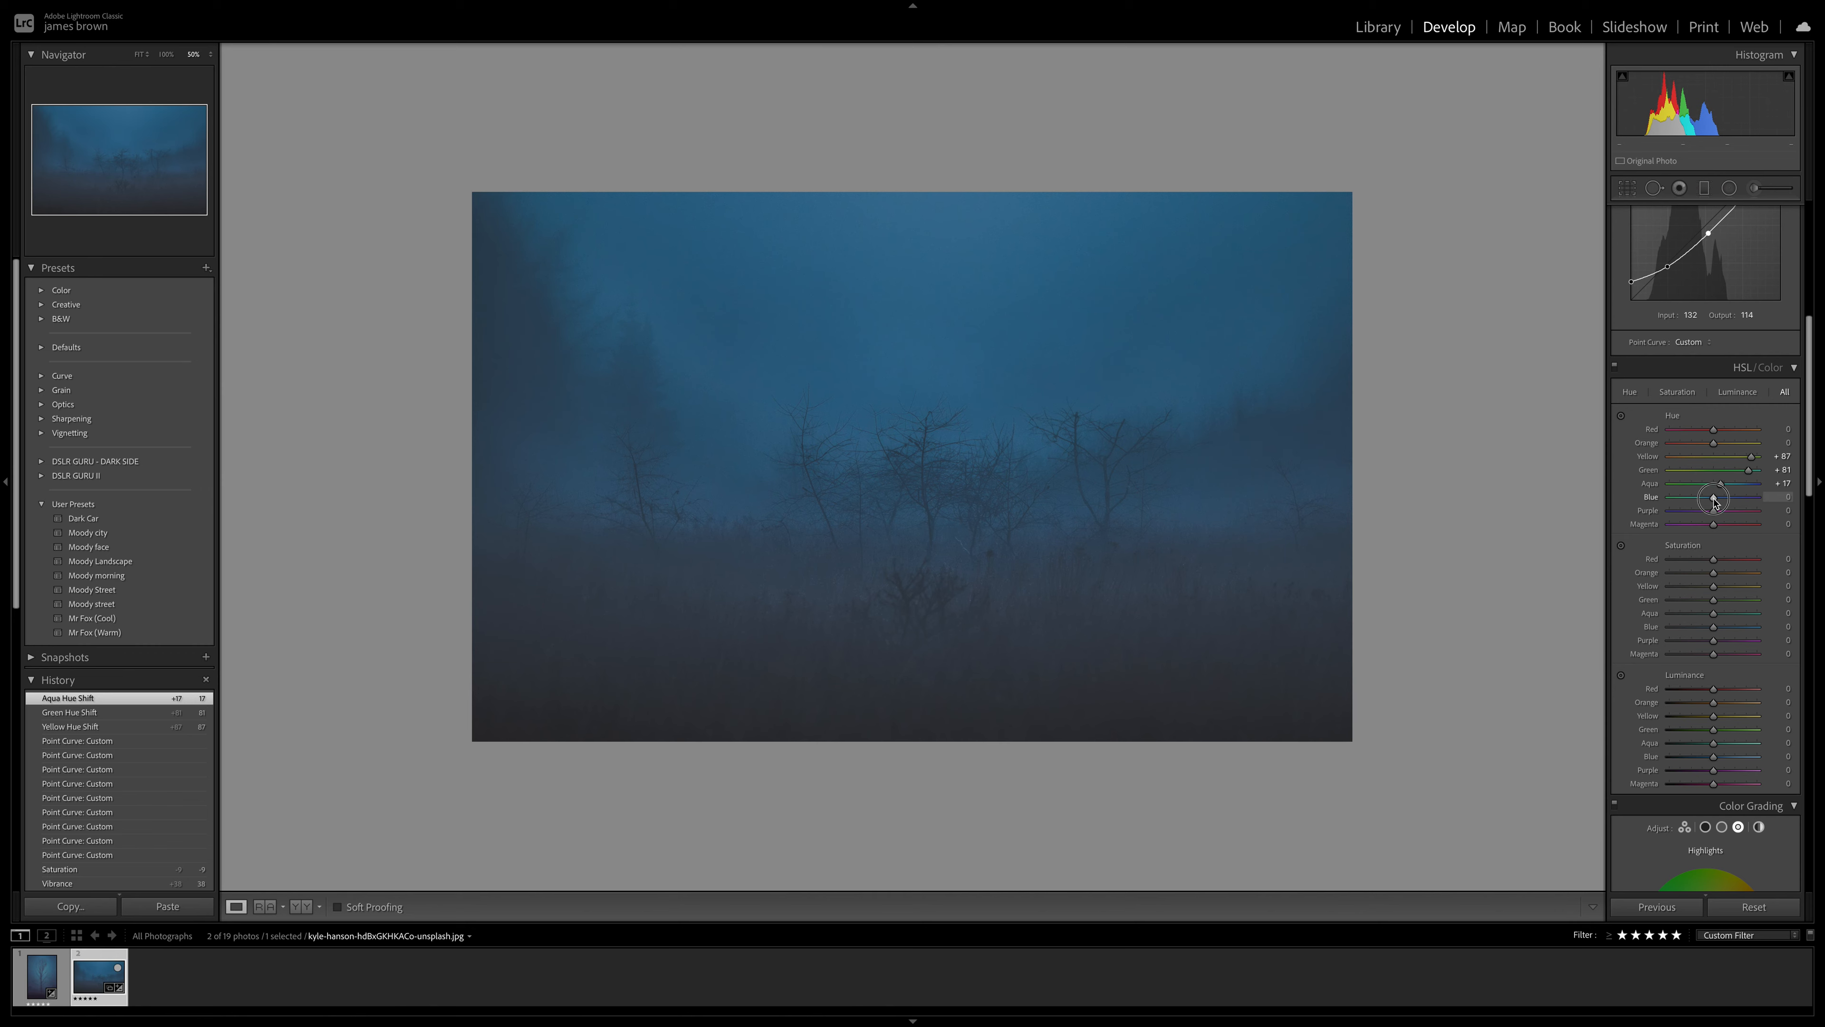
pyautogui.moveTo(1713, 501); pyautogui.dragTo(1705, 501)
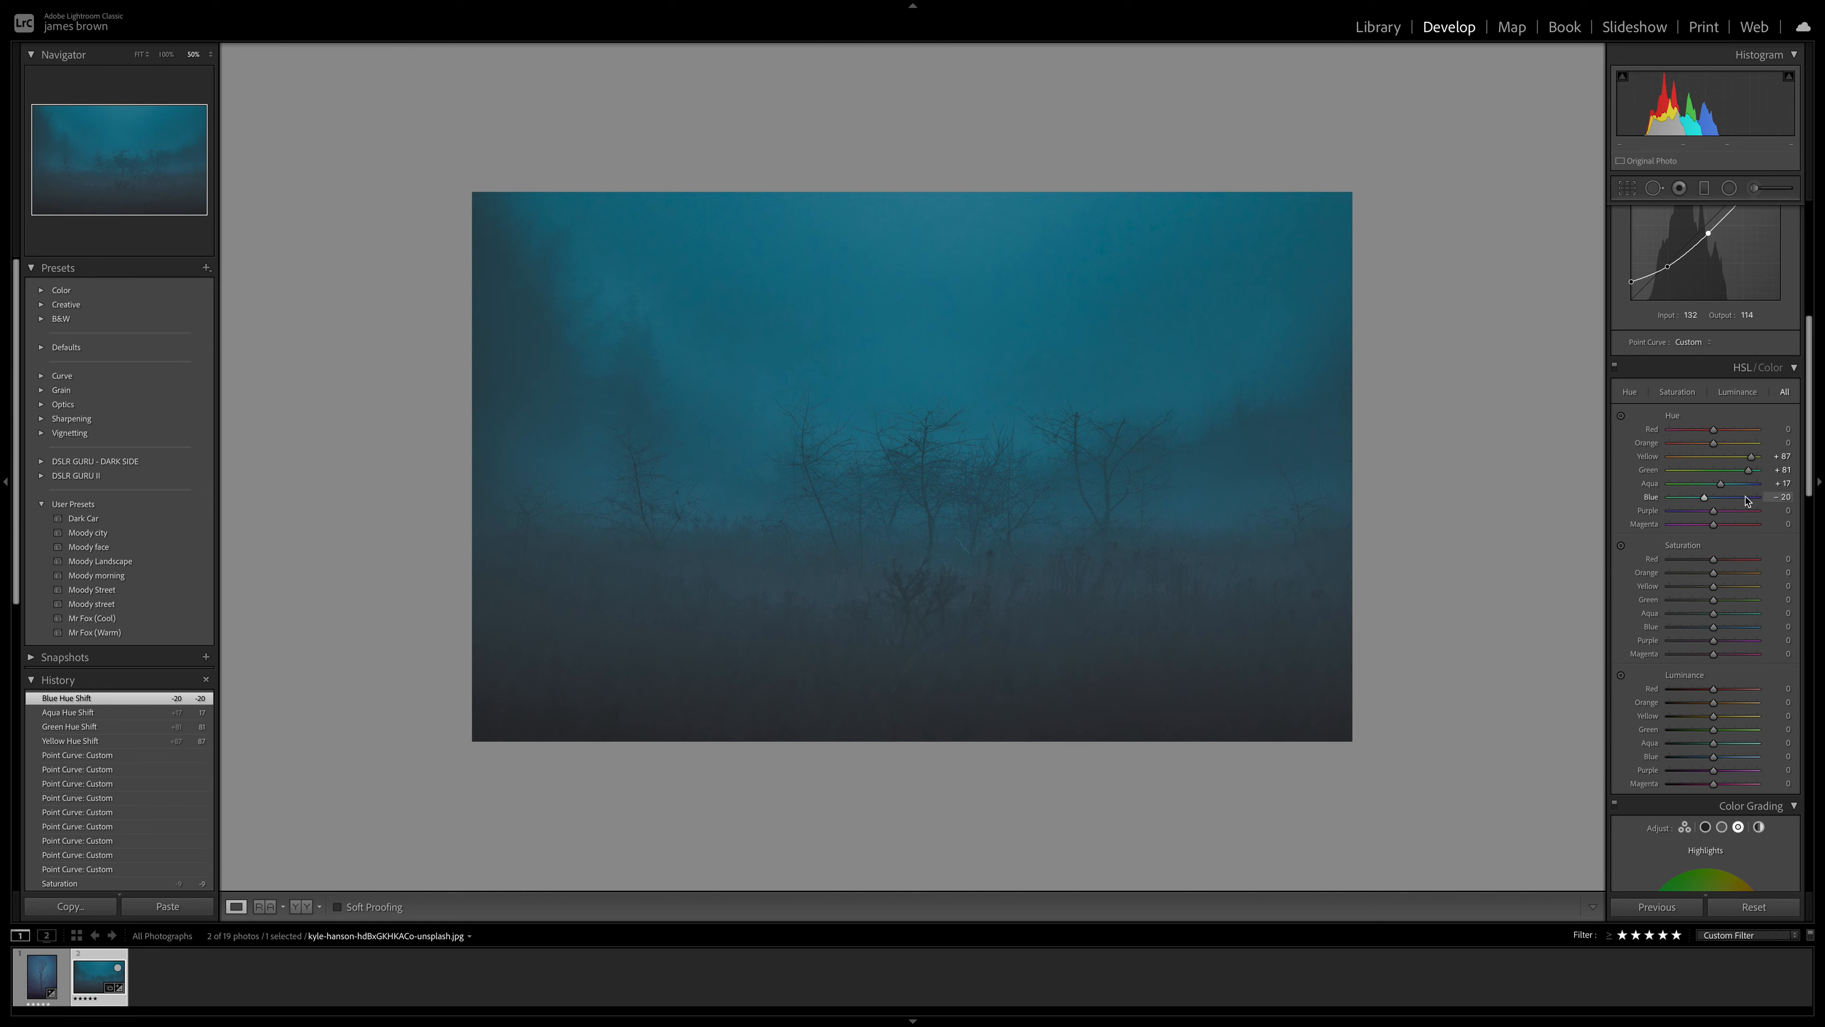
# Shift the HSL saturation to Yellow +28, Green +74, Aqua +38 and Blue -42.
pyautogui.scroll(-3, 1746, 467)
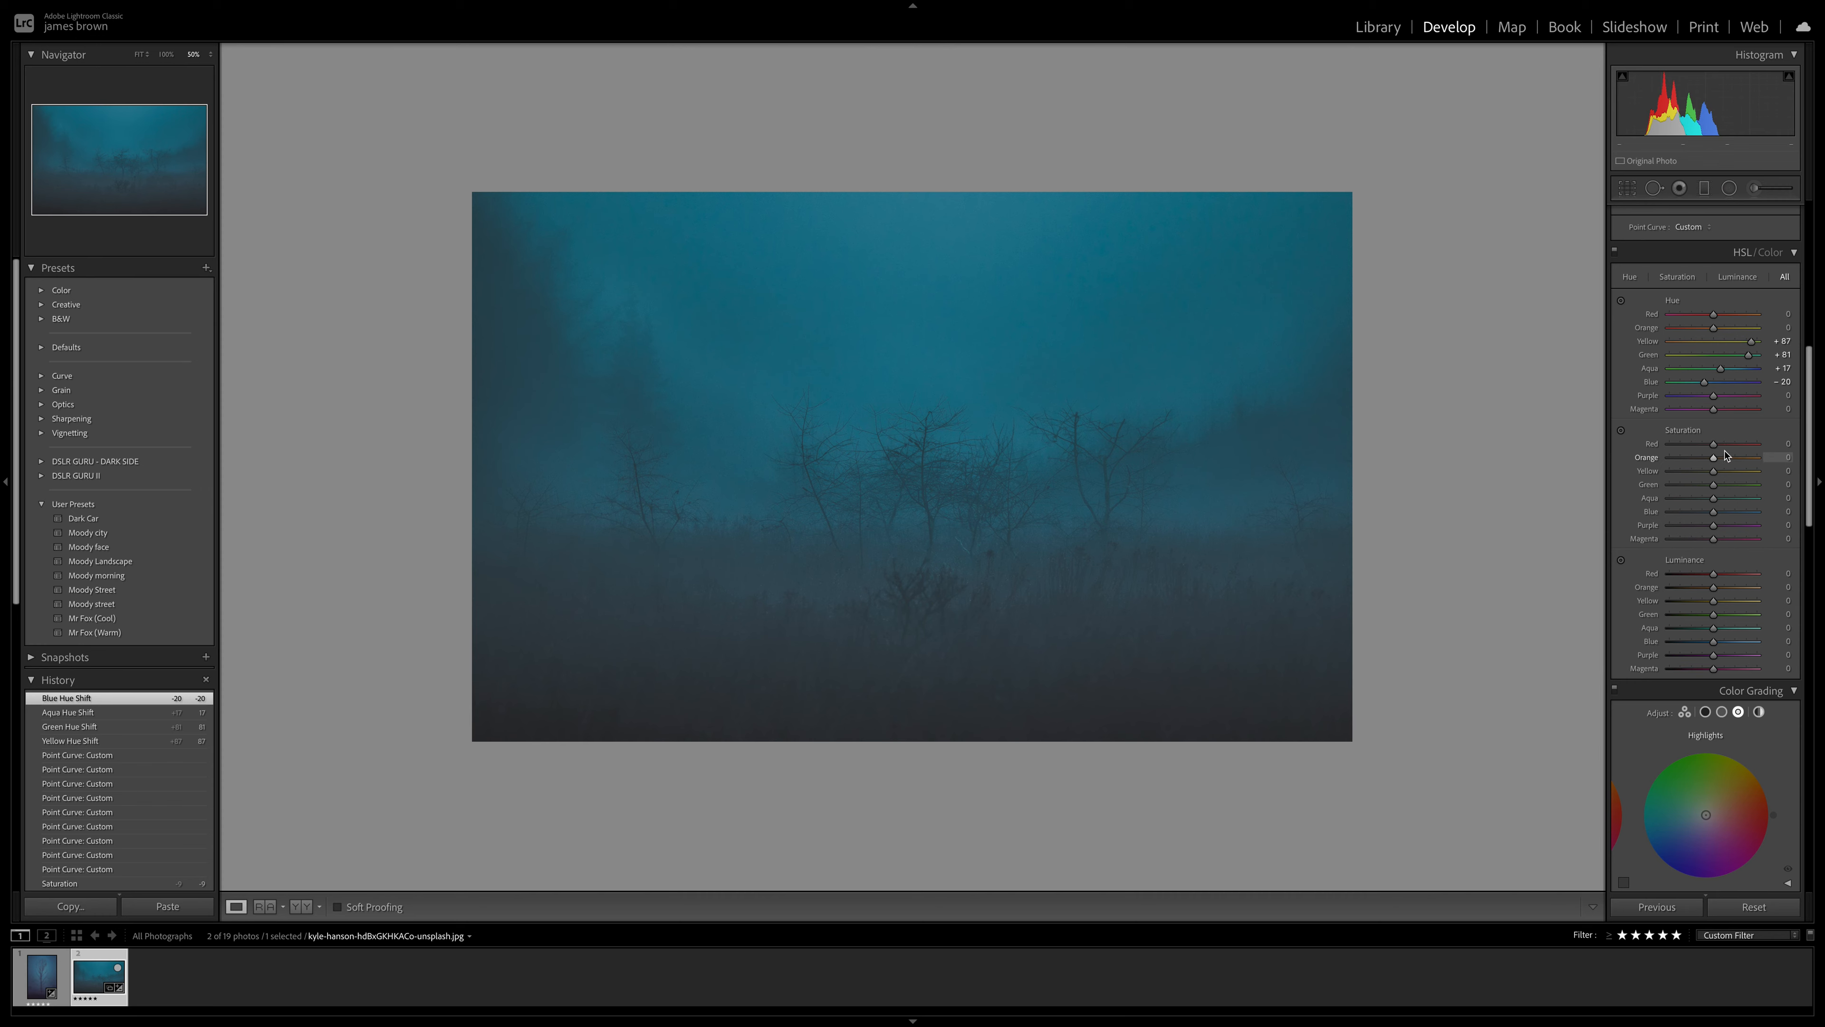
pyautogui.moveTo(1714, 471); pyautogui.dragTo(1727, 476)
pyautogui.moveTo(1726, 475)
pyautogui.mouseDown()
pyautogui.moveTo(1714, 489)
pyautogui.moveTo(1747, 488)
pyautogui.mouseUp()
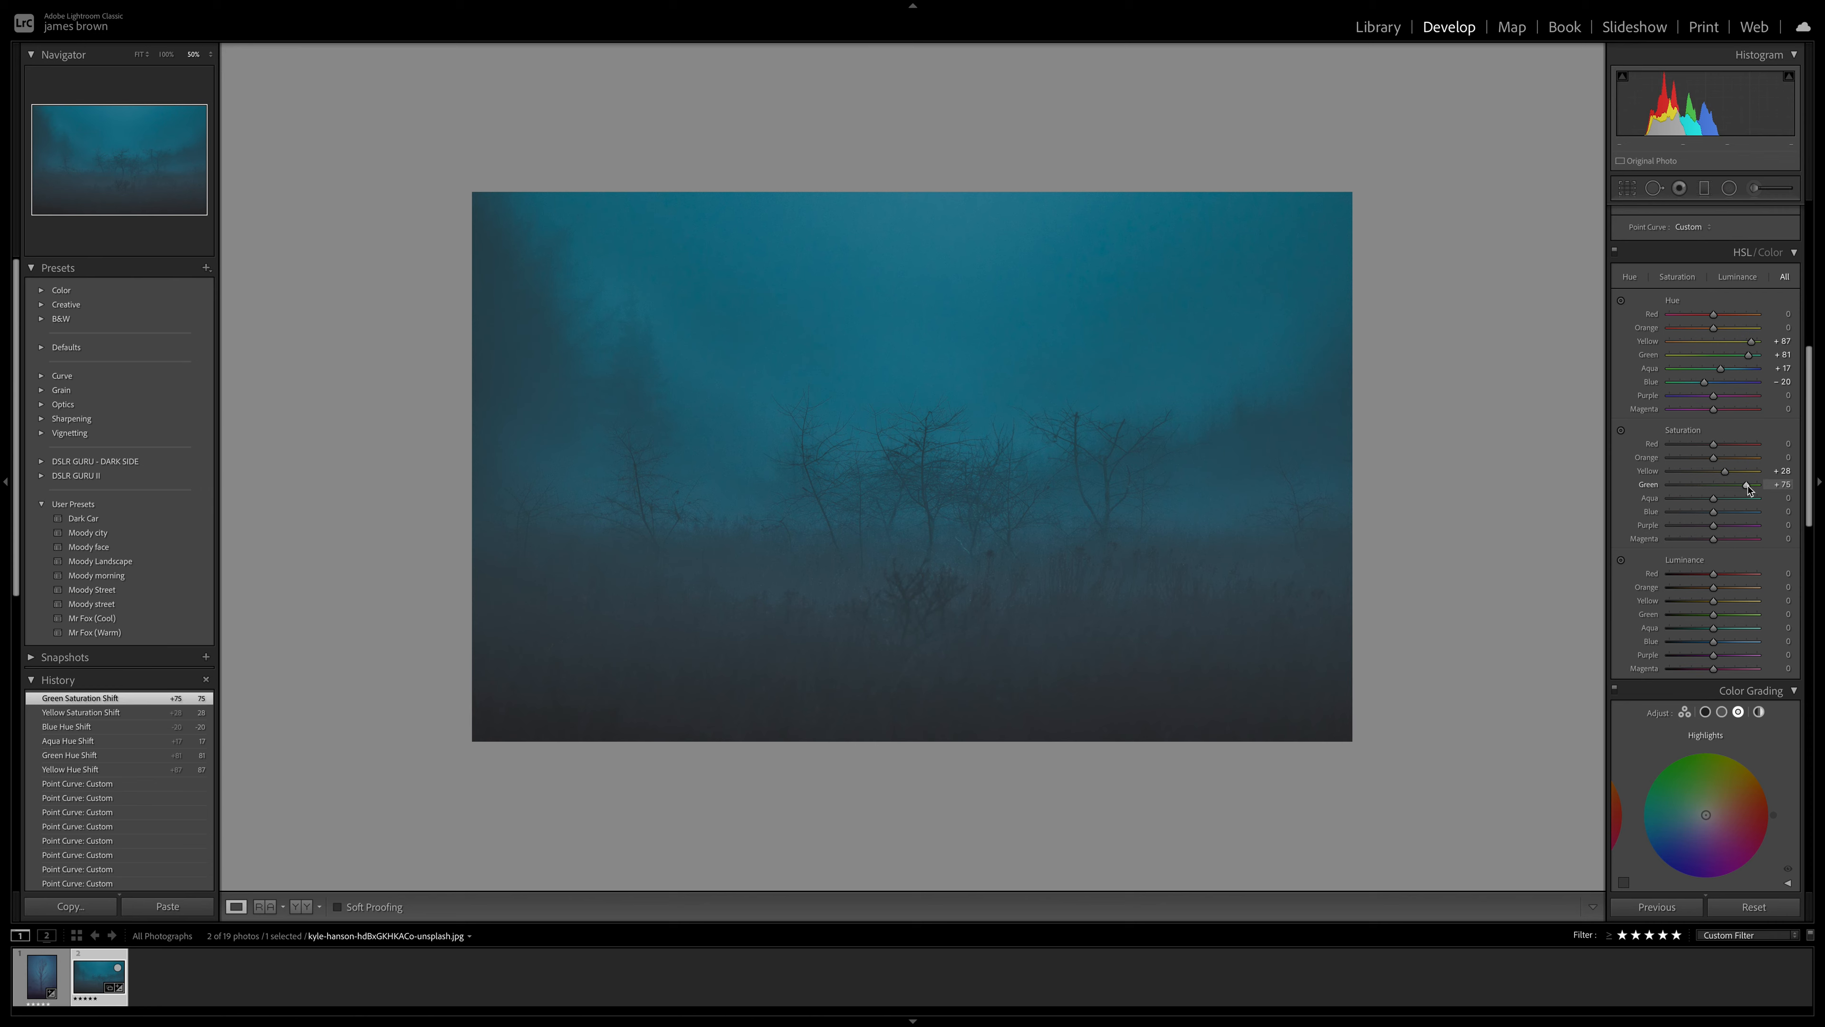
pyautogui.moveTo(1747, 489)
pyautogui.mouseDown()
pyautogui.moveTo(1680, 487)
pyautogui.moveTo(1748, 486)
pyautogui.moveTo(1730, 501)
pyautogui.mouseUp()
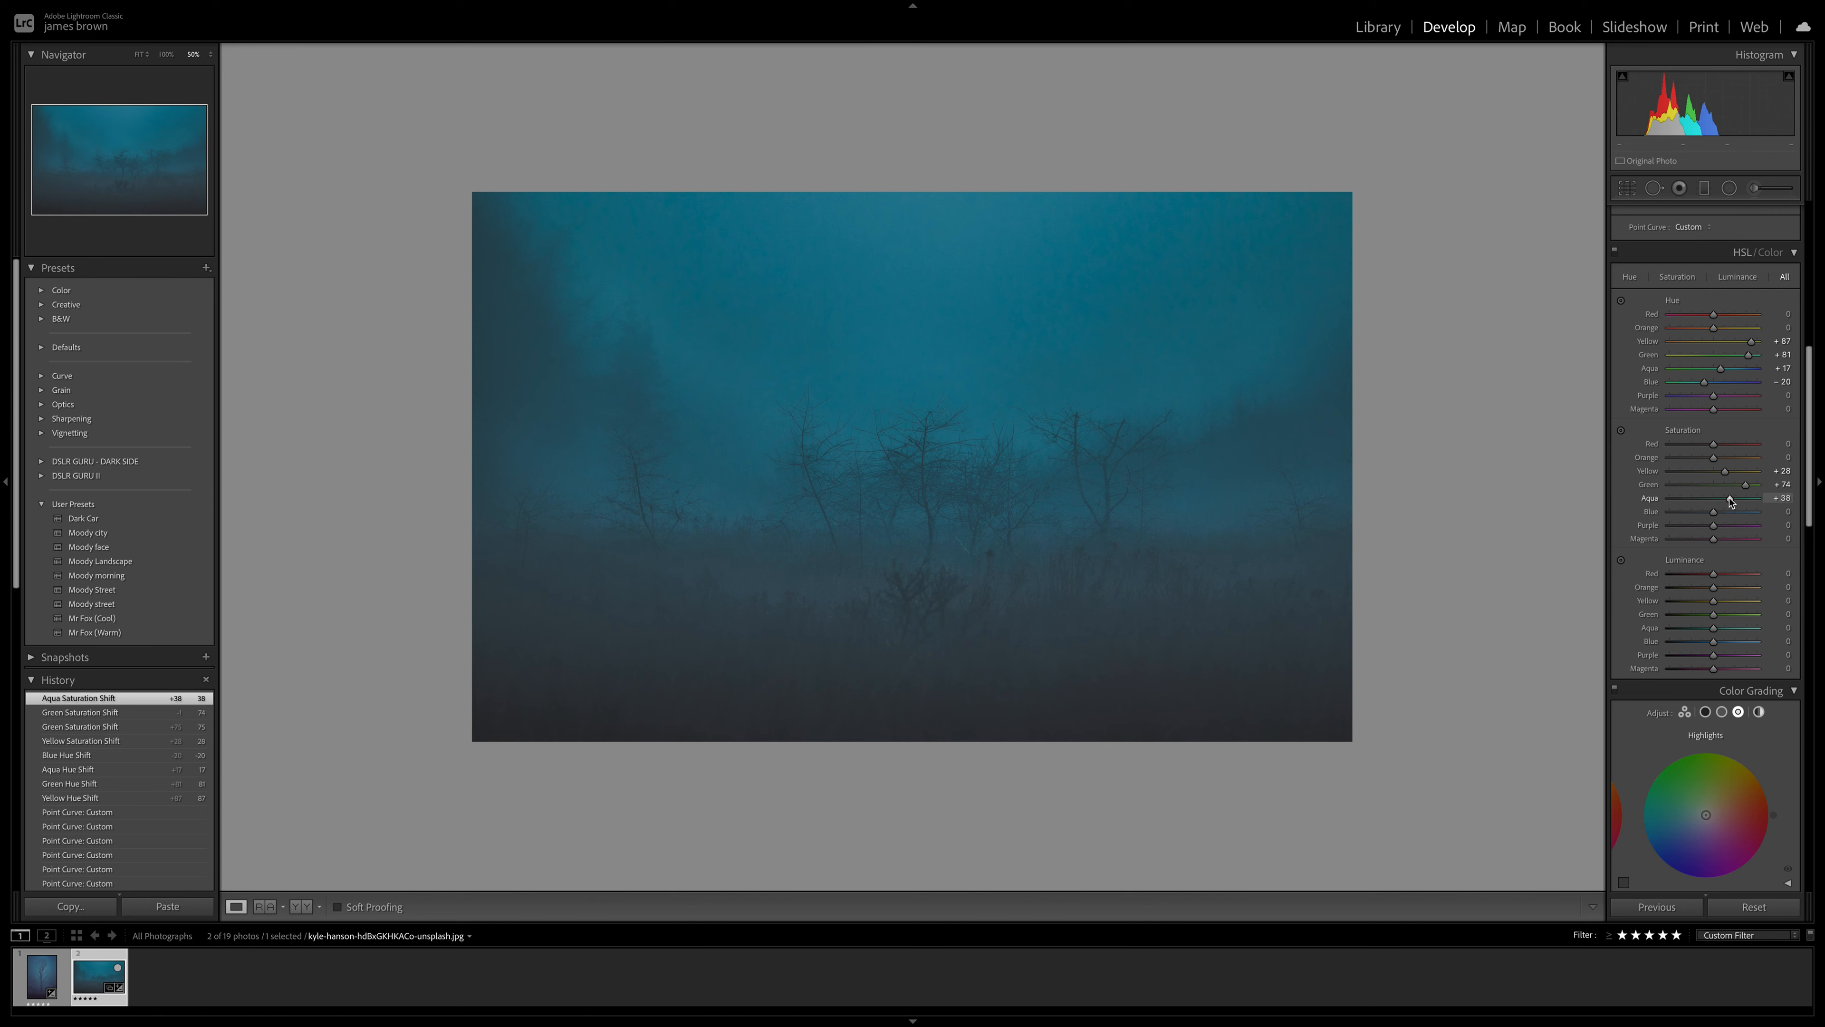
pyautogui.moveTo(1713, 512); pyautogui.dragTo(1695, 517)
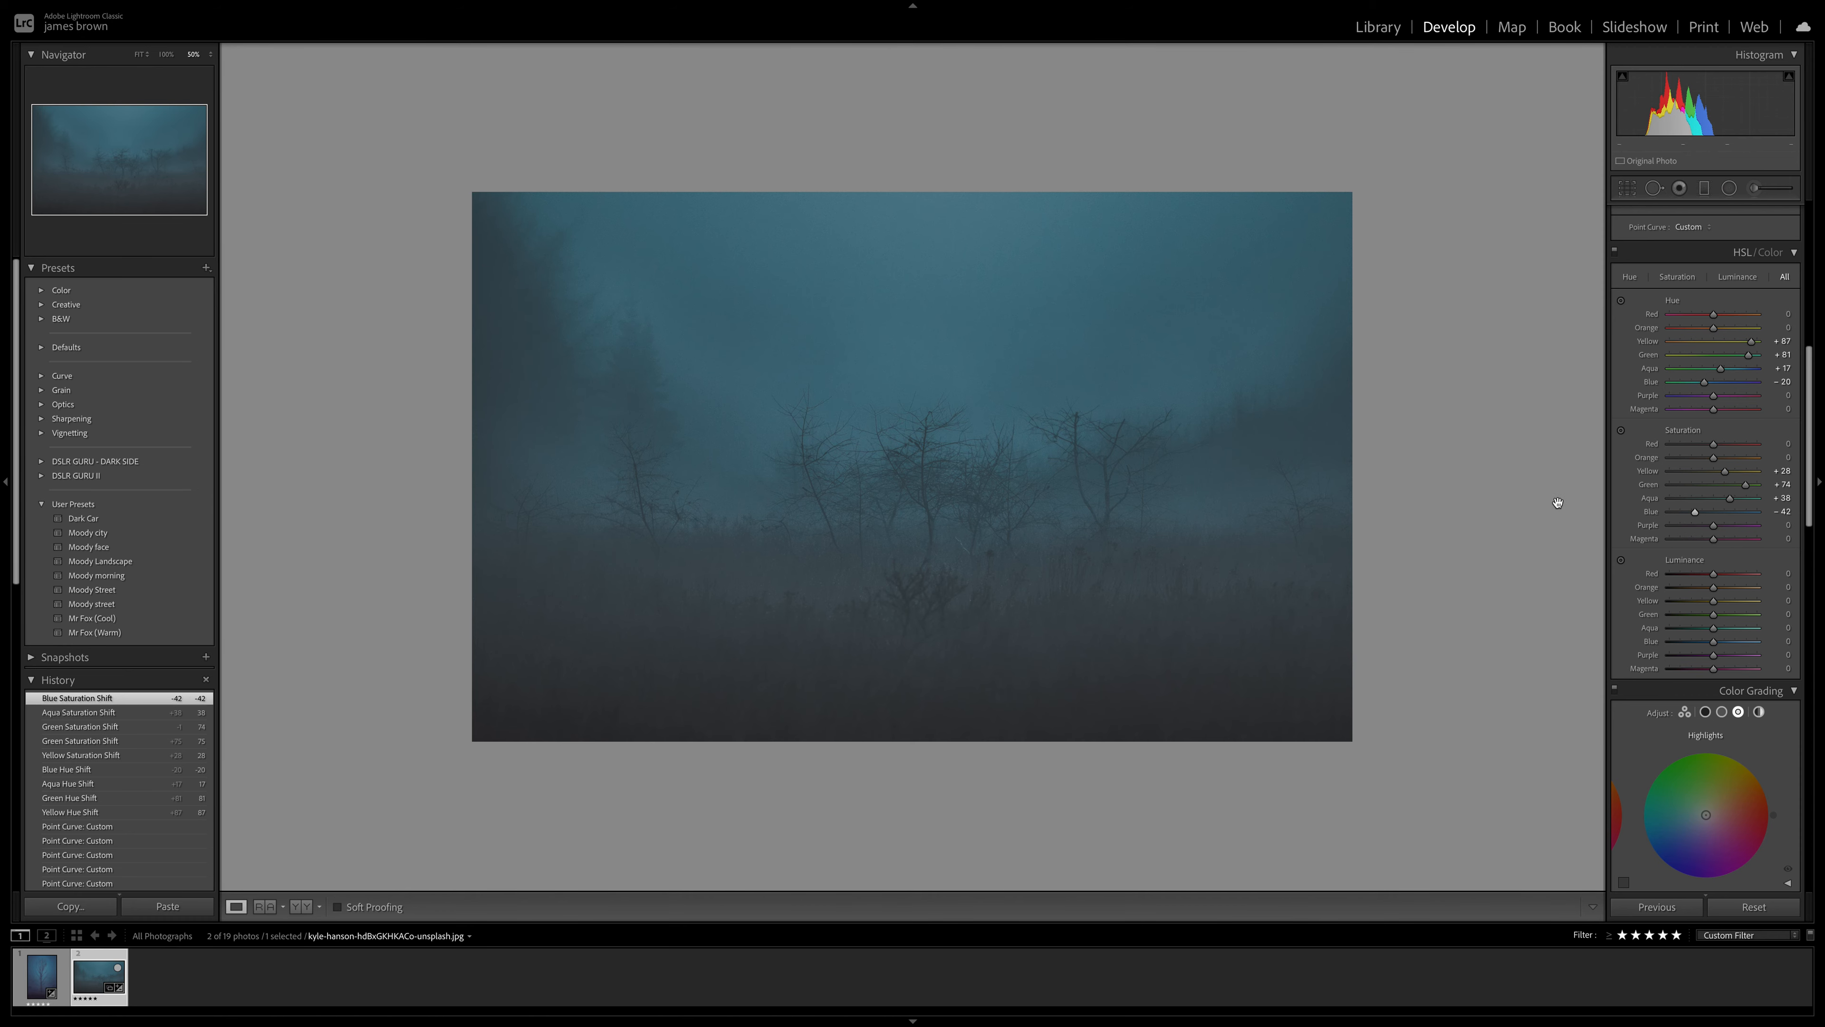
# Compare the photo with its original and with its earlier Vibrance history state, and return to the latest edit.
pyautogui.press('y')
pyautogui.press('y')
pyautogui.scroll(-5, 75, 689)
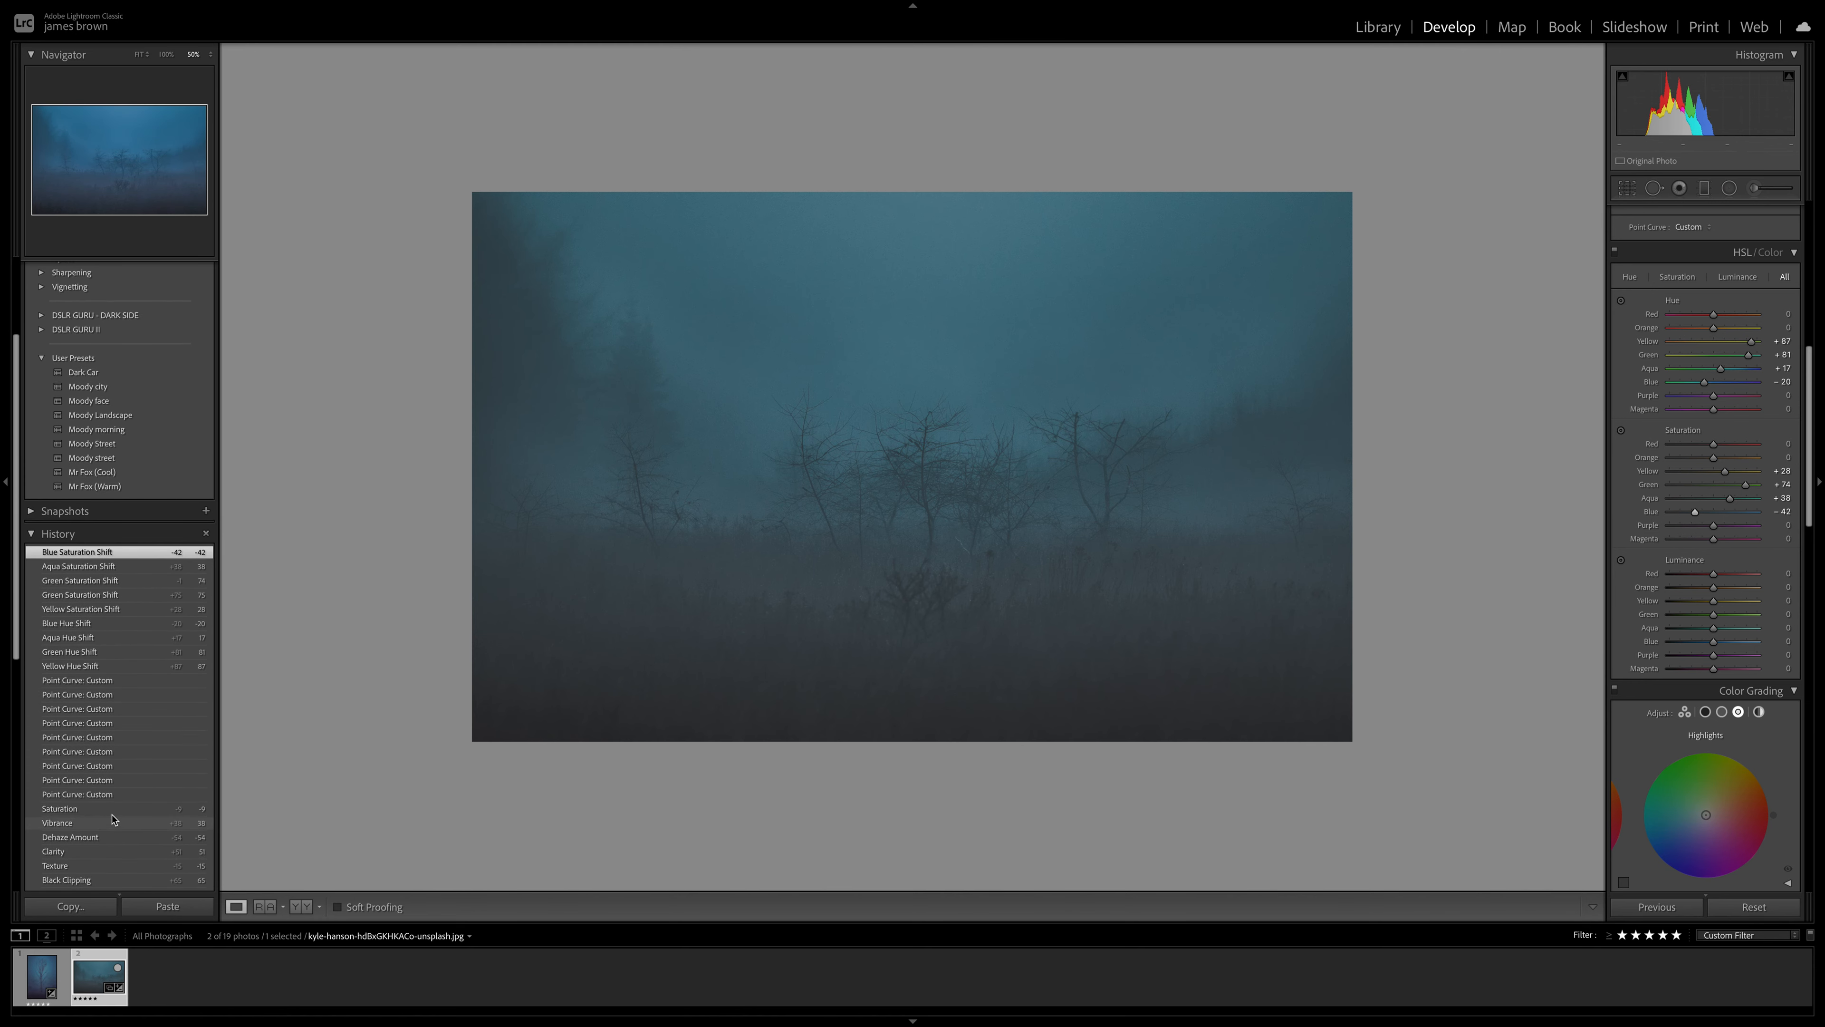
pyautogui.click(109, 822)
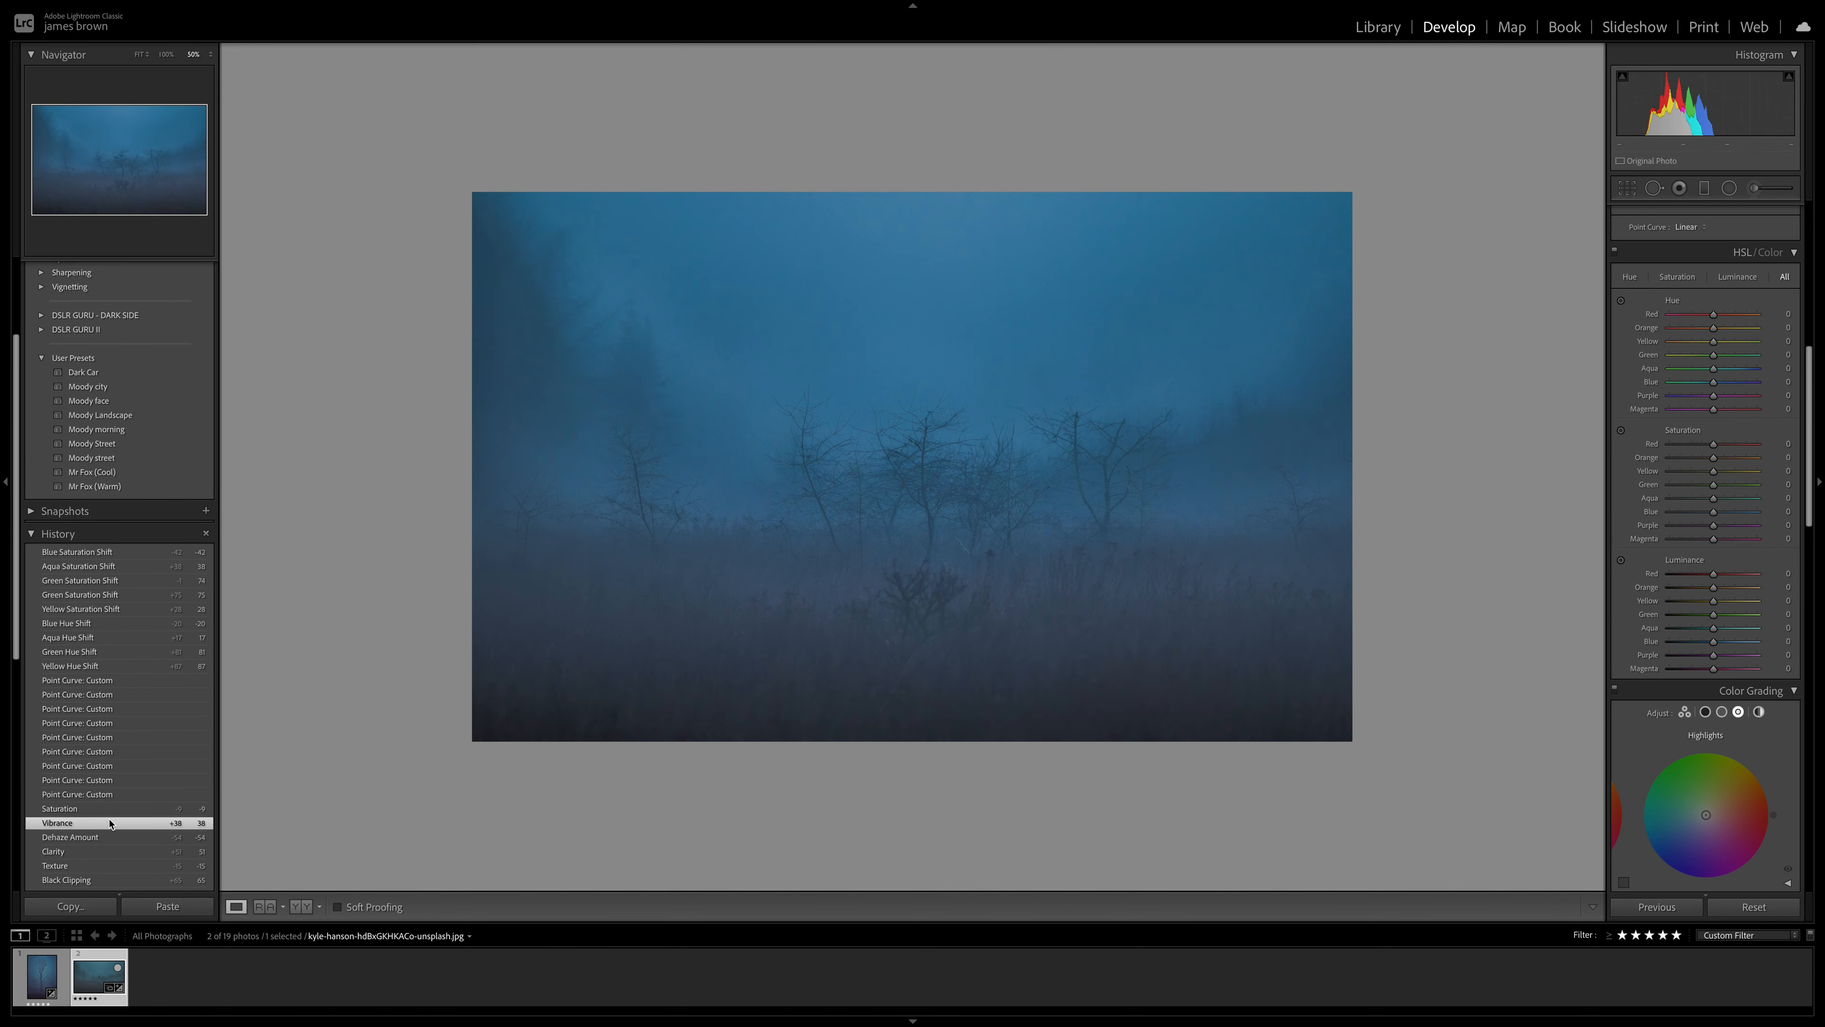
pyautogui.click(121, 555)
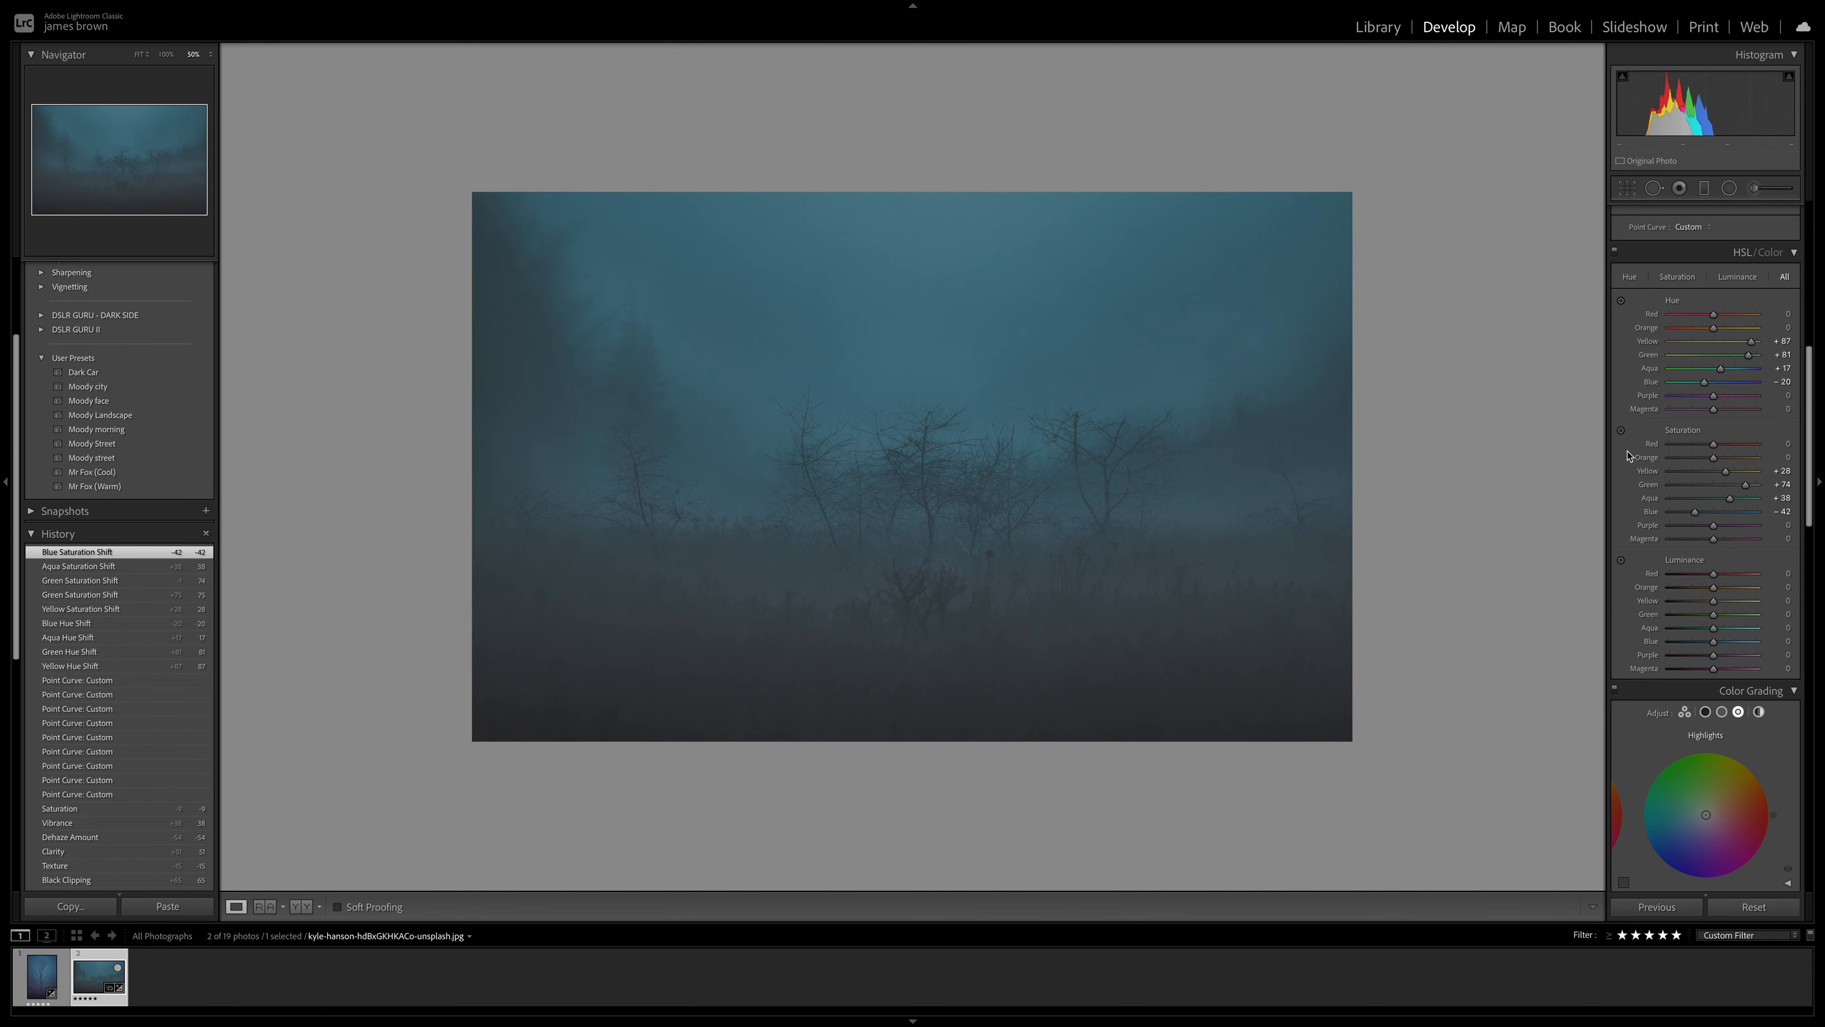
# Shift the HSL luminance to Orange +51, Yellow +63, Green +45, Aqua -80 and Blue -22.
pyautogui.scroll(-1, 1727, 496)
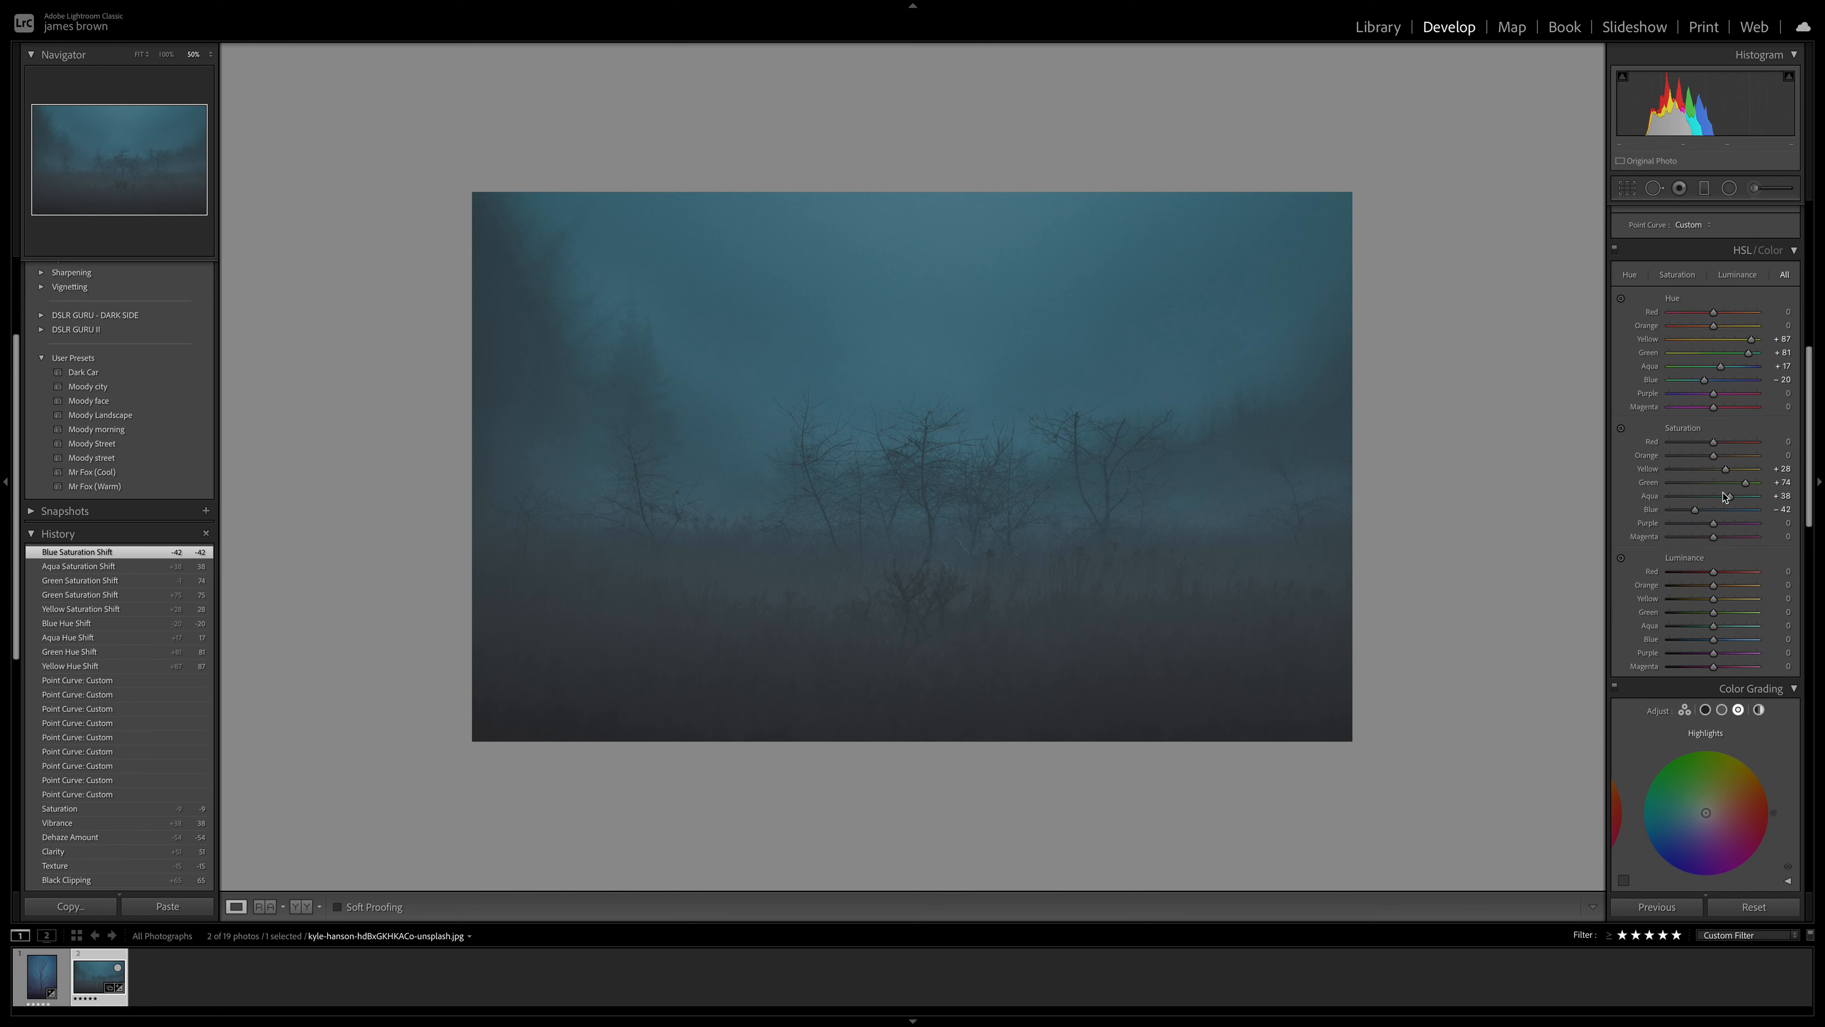
pyautogui.scroll(-3, 1724, 489)
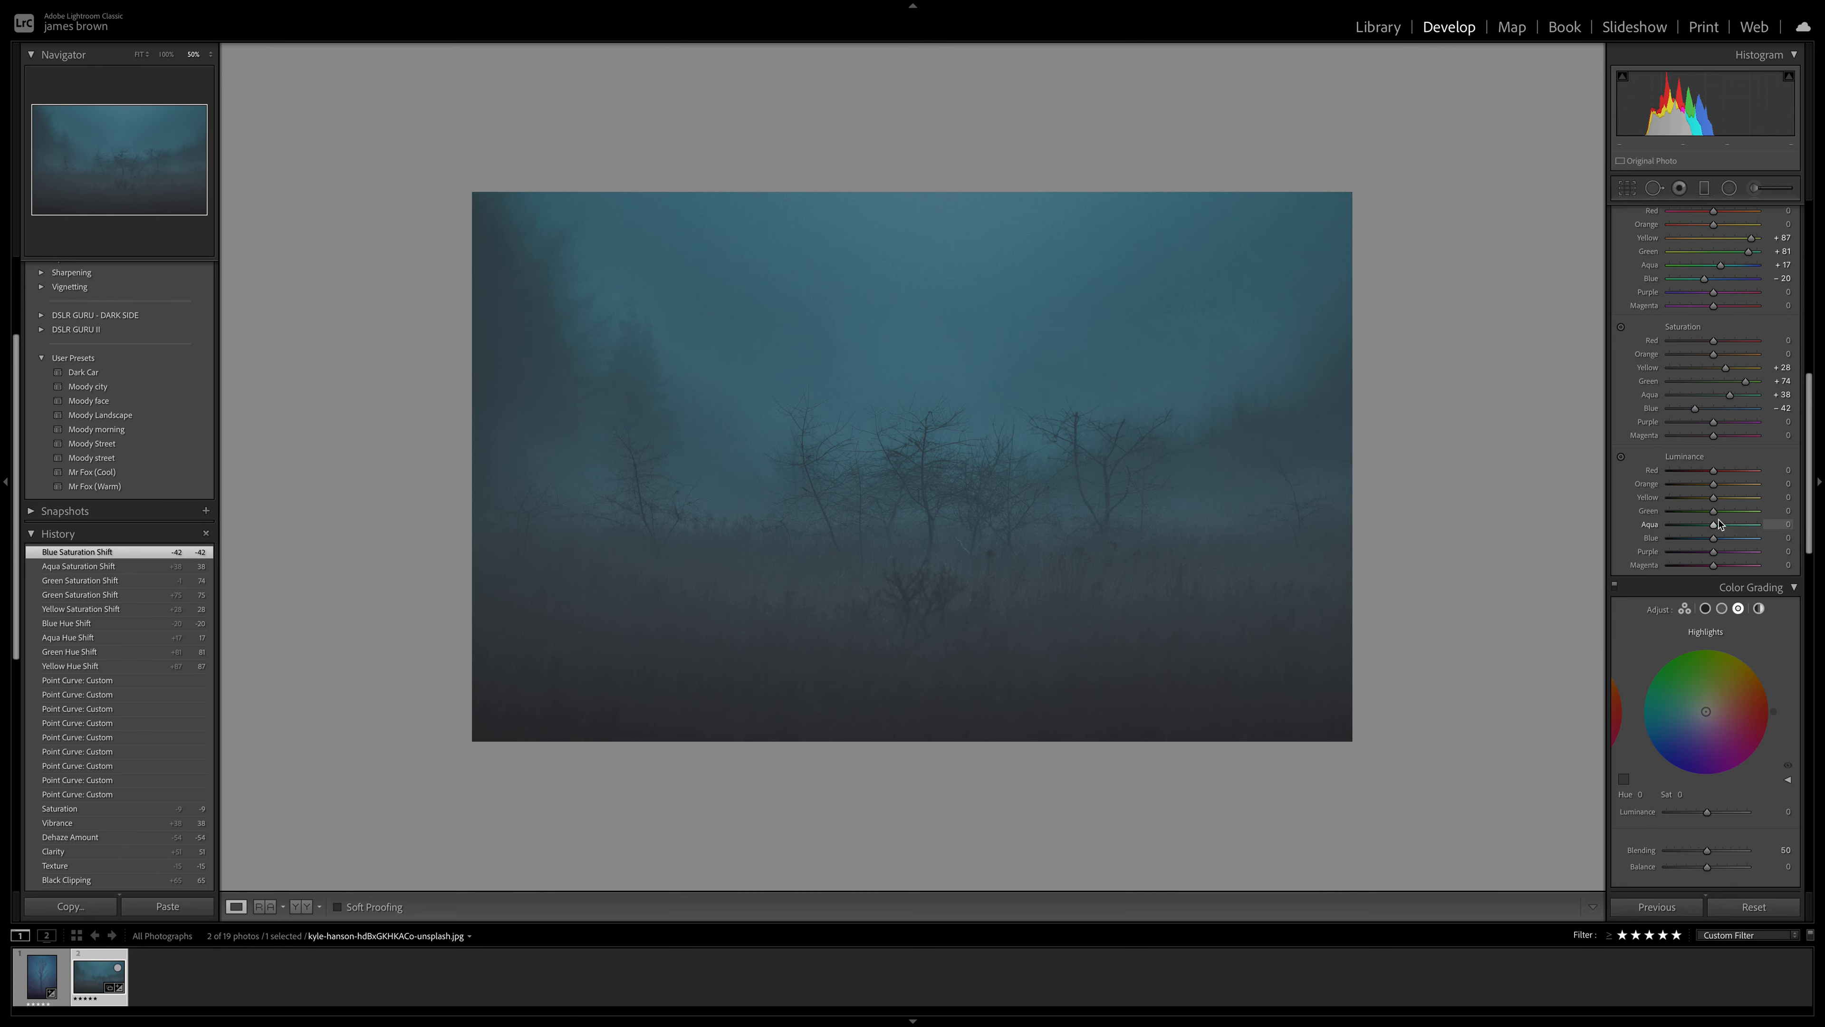
pyautogui.click(1716, 486)
pyautogui.moveTo(1716, 486); pyautogui.dragTo(1739, 488)
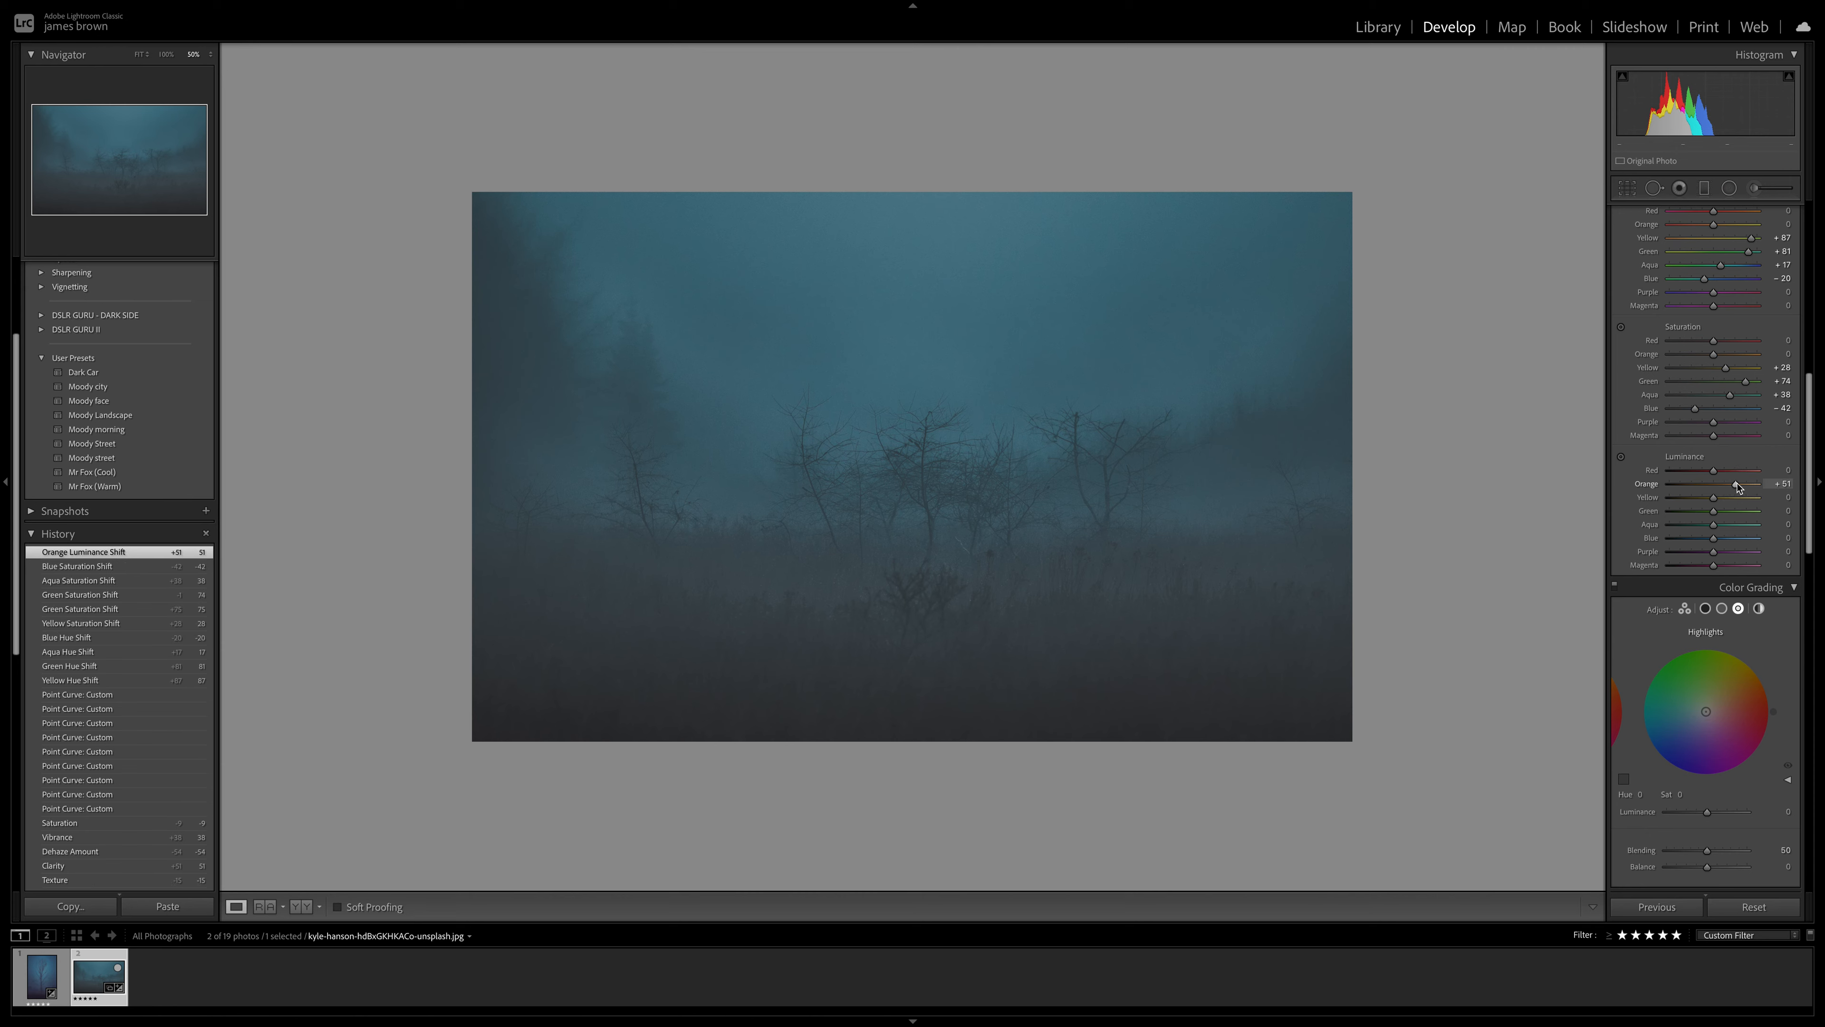
pyautogui.moveTo(1714, 498); pyautogui.dragTo(1737, 512)
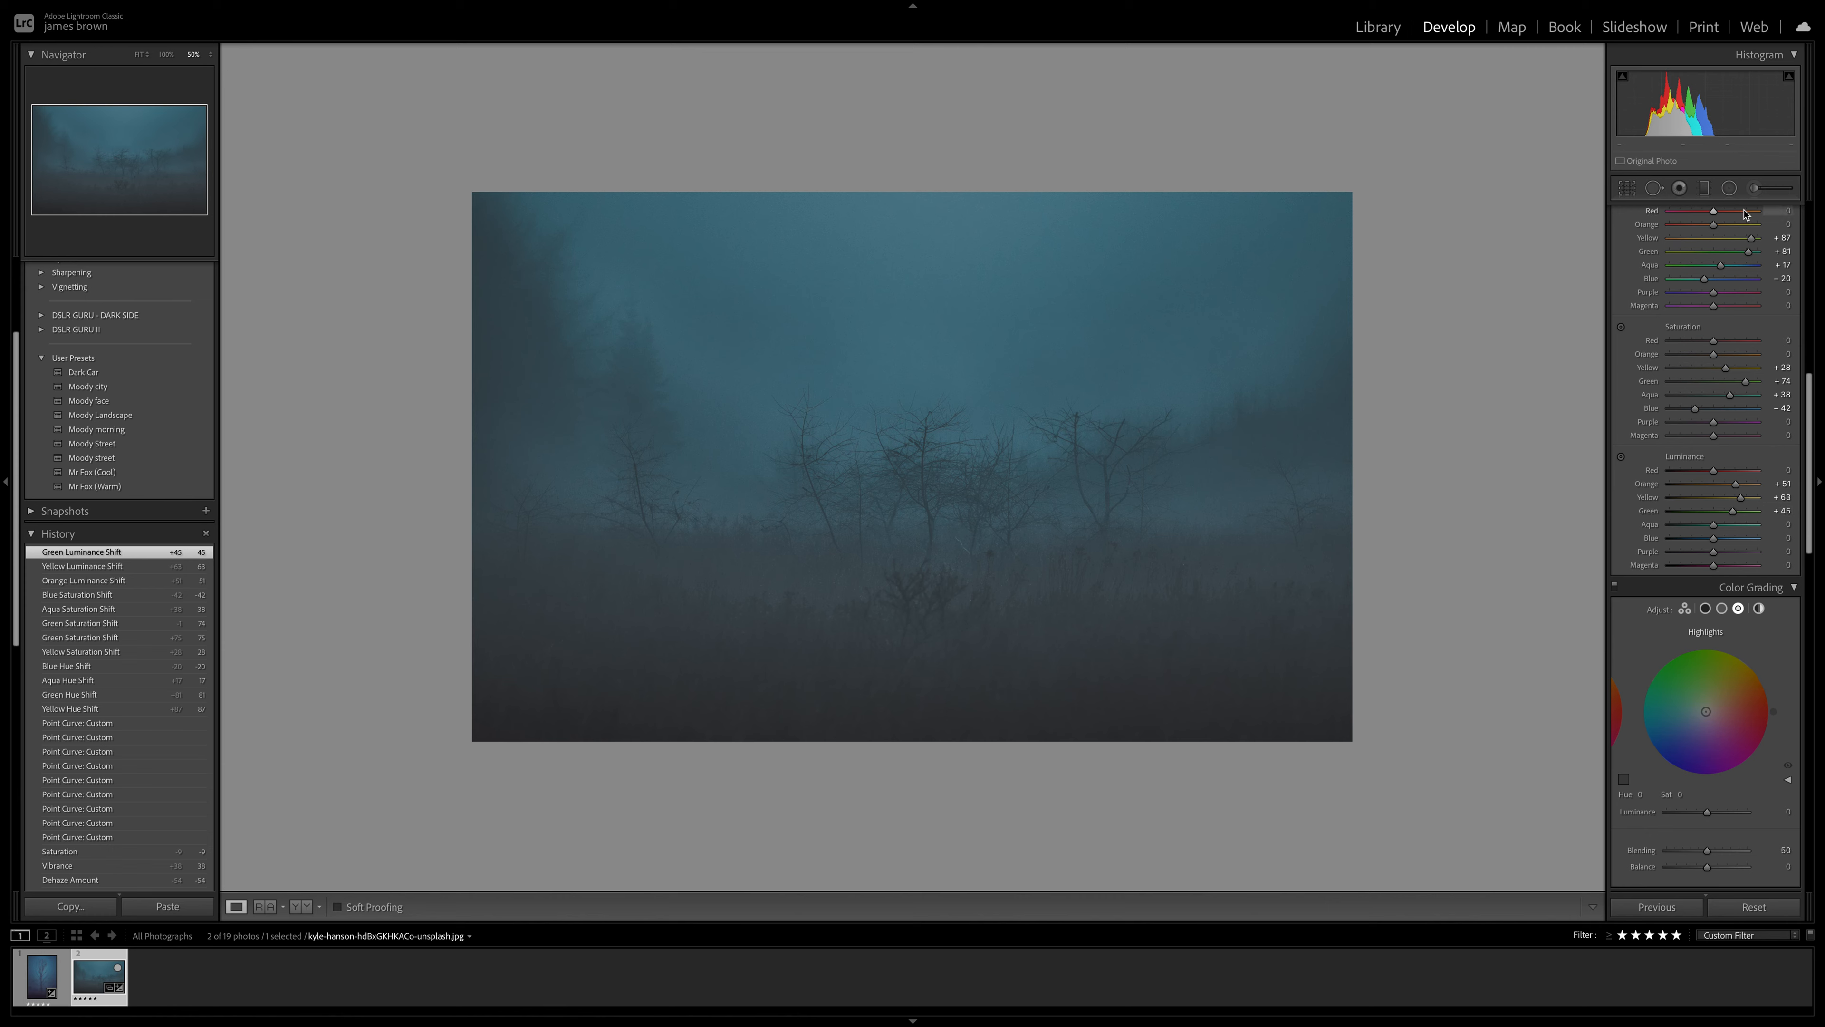
pyautogui.scroll(2, 1724, 288)
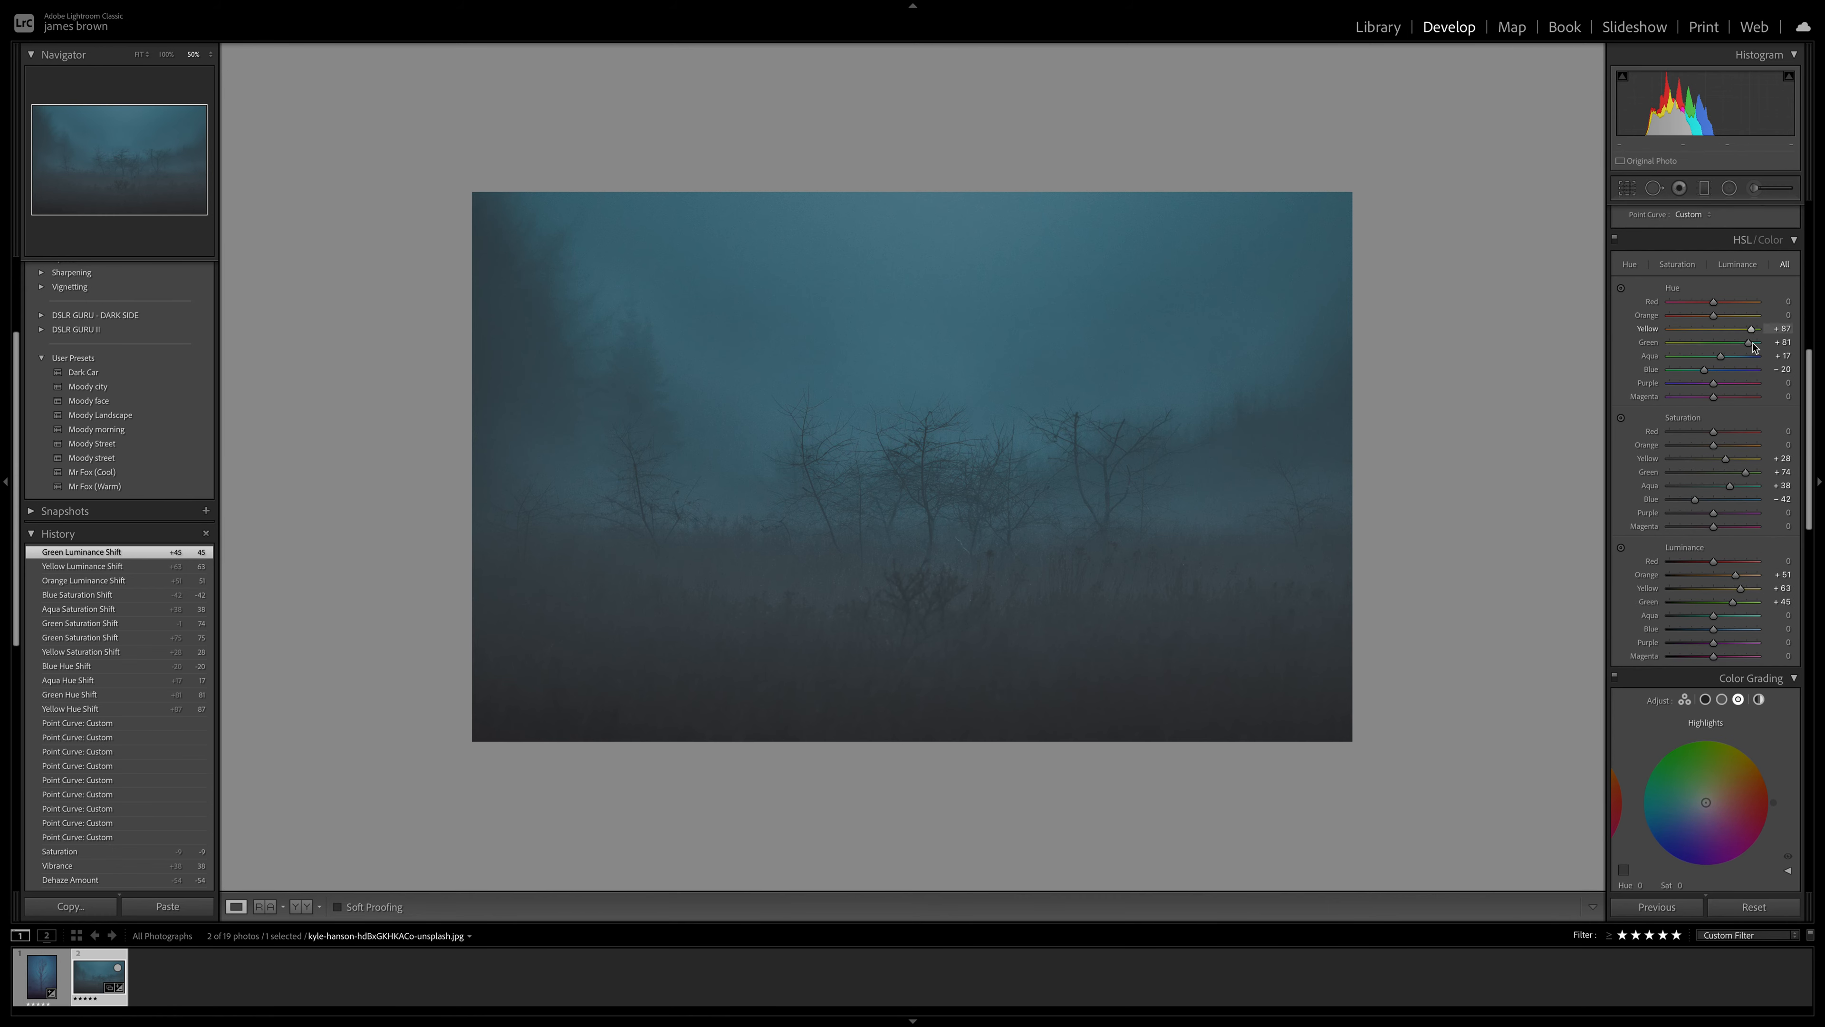
pyautogui.scroll(-1, 1737, 457)
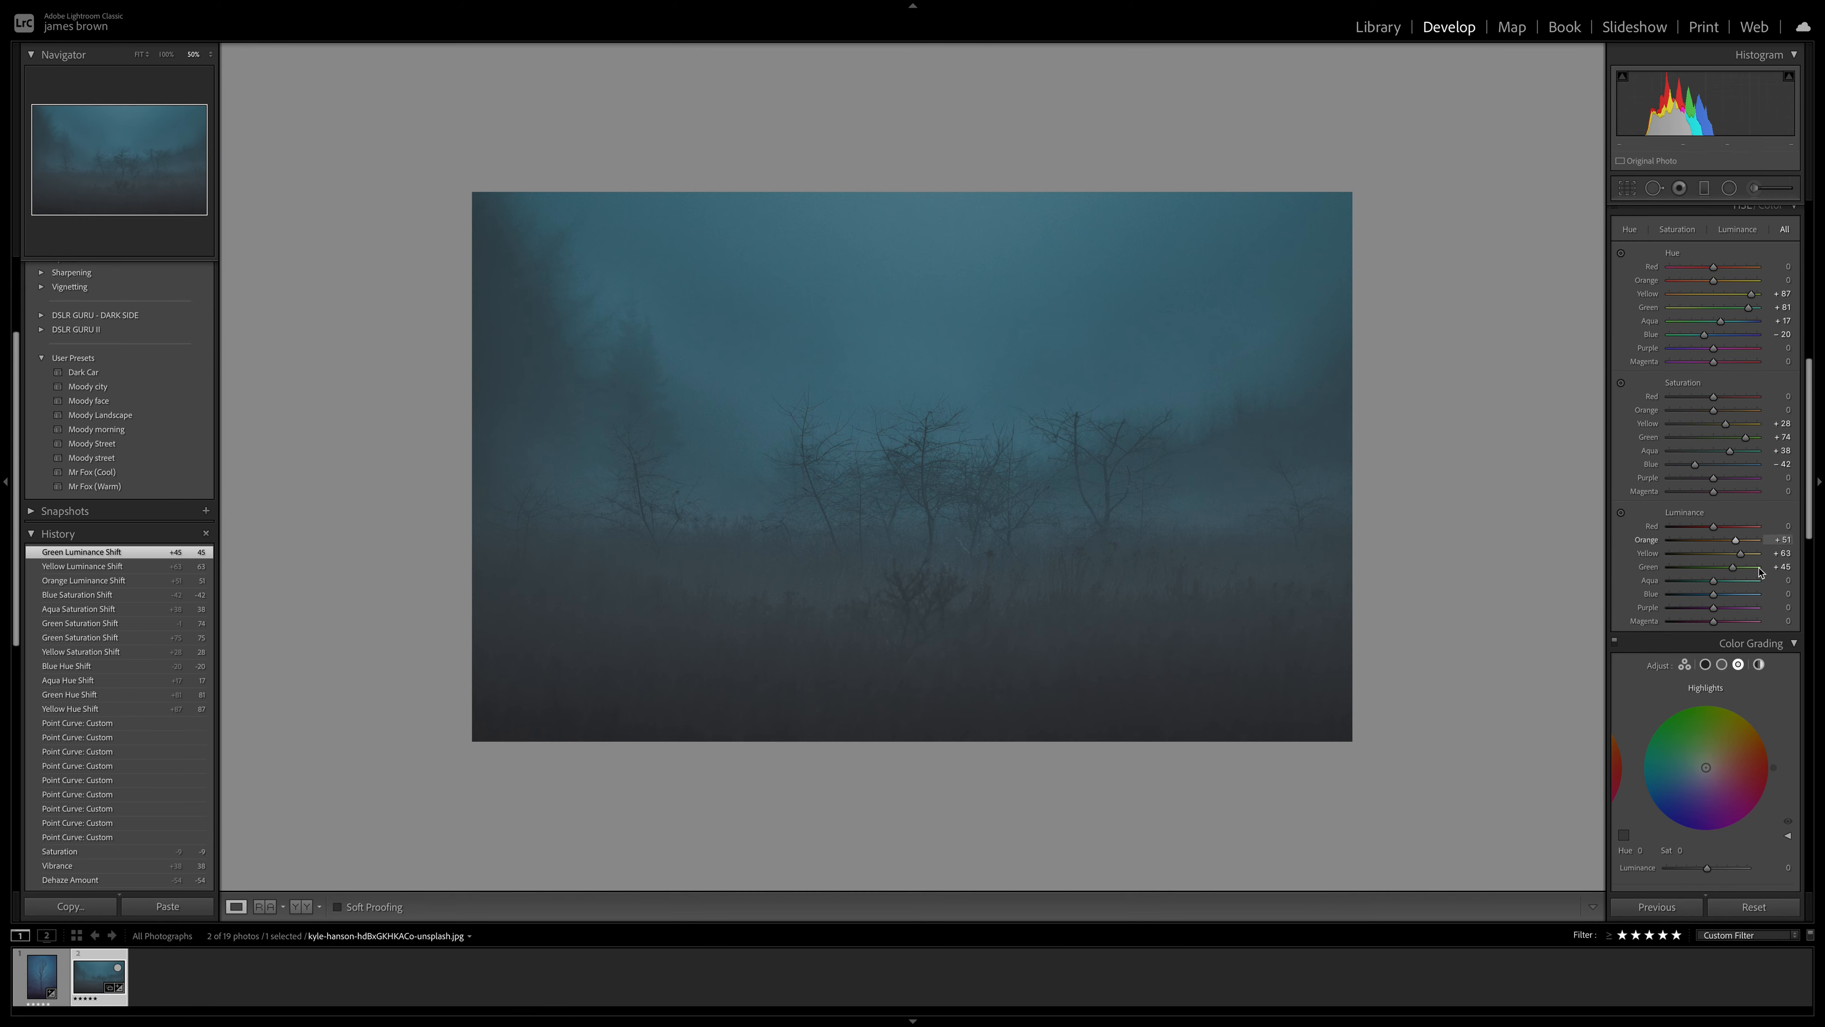
pyautogui.scroll(-2, 1751, 539)
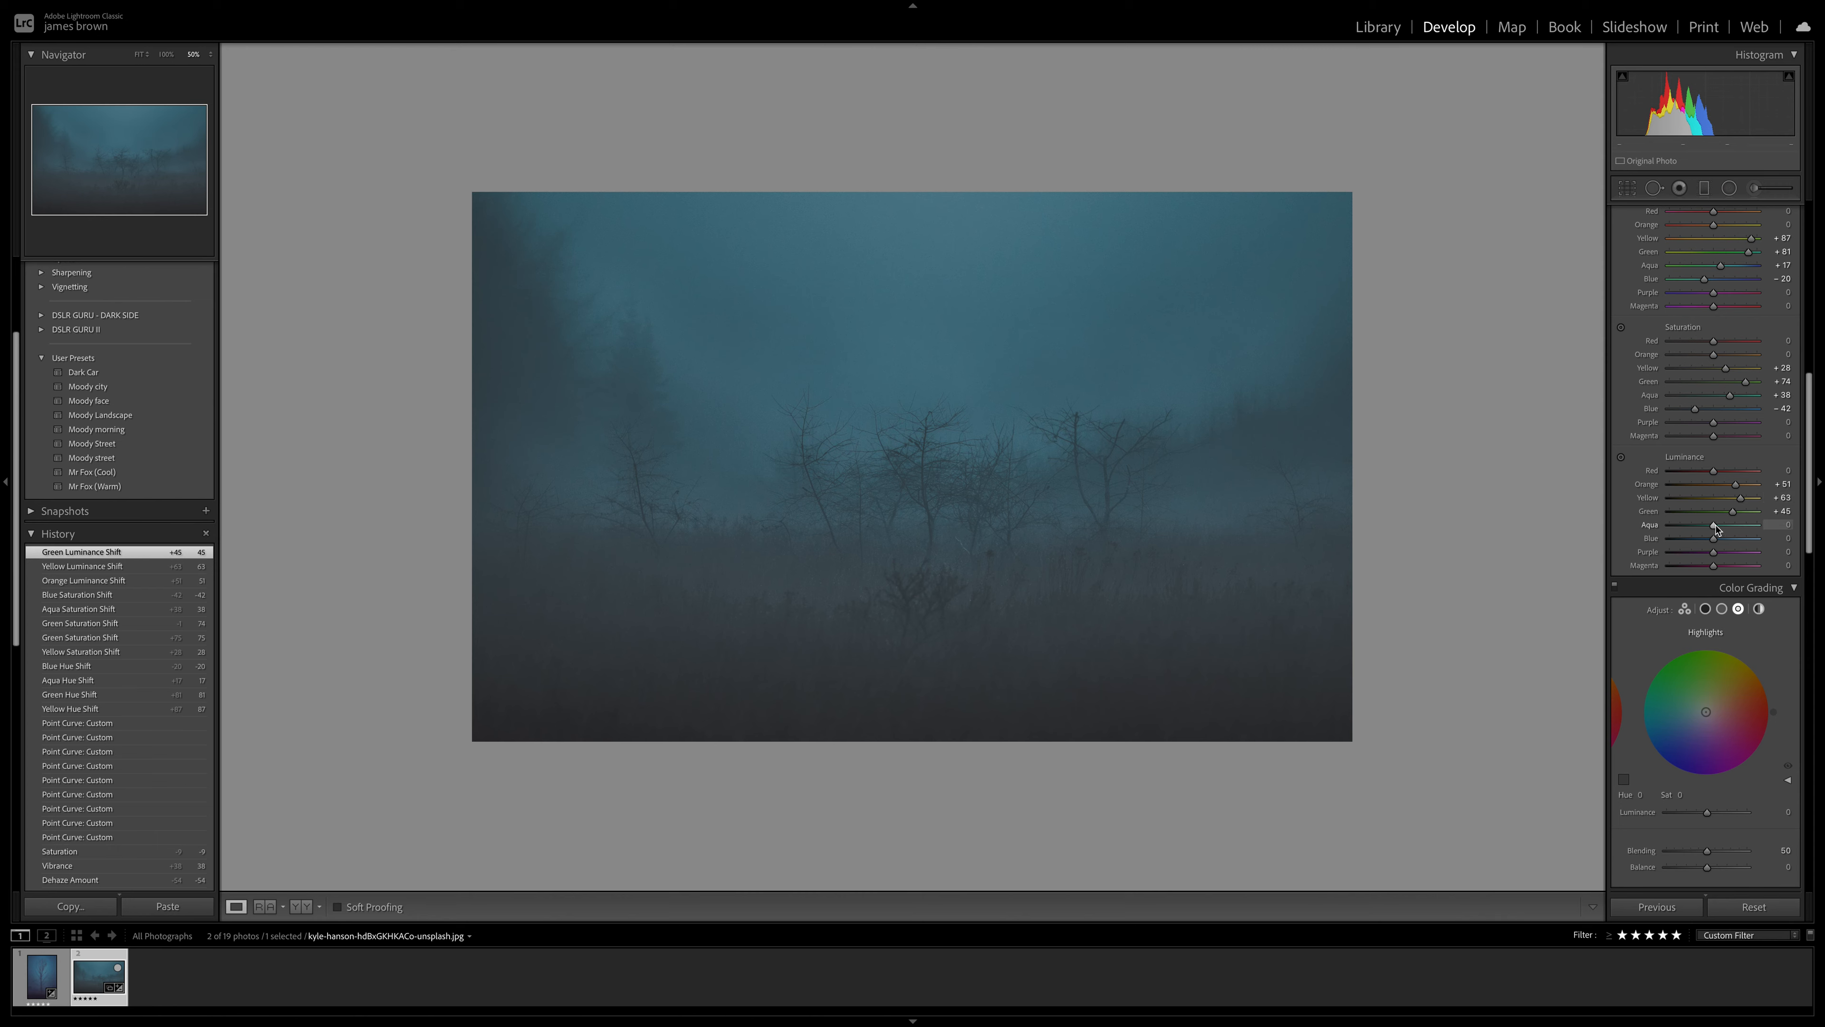
pyautogui.moveTo(1698, 530); pyautogui.dragTo(1681, 534)
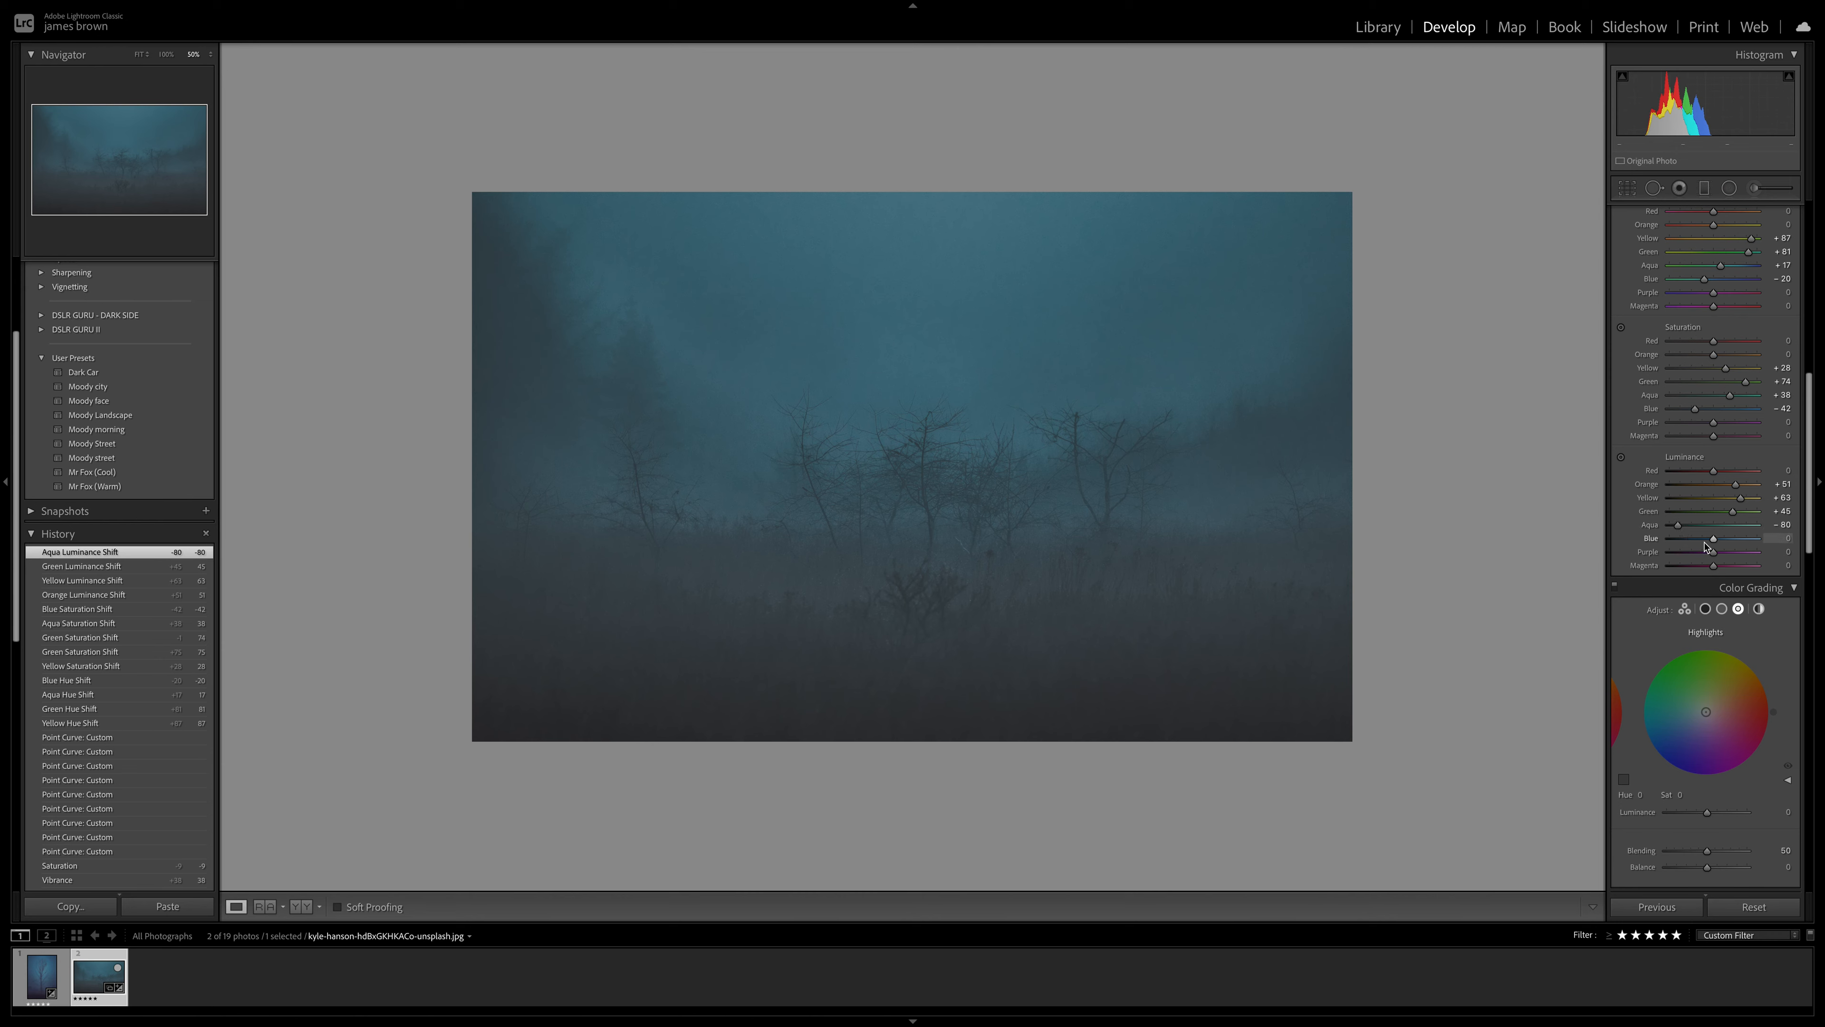
pyautogui.moveTo(1713, 539); pyautogui.dragTo(1703, 540)
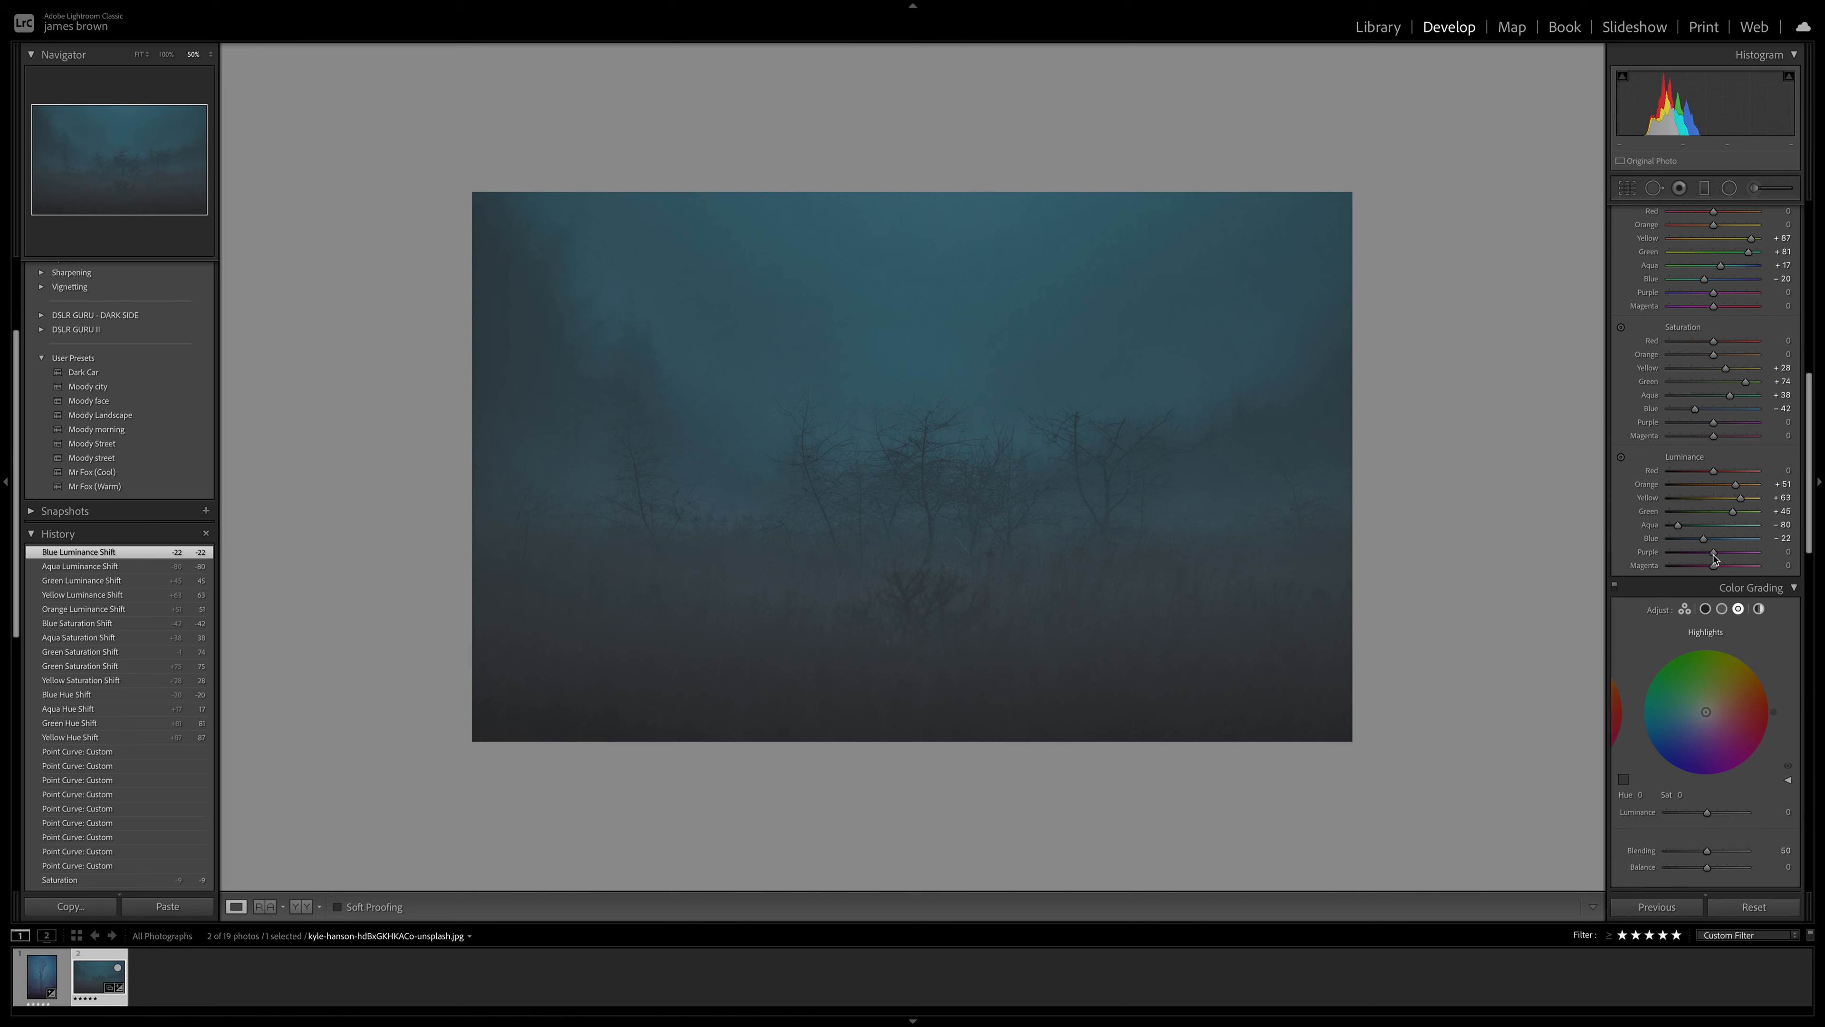
# Try out shifts of the Purple and Magenta luminance, and reset both to 0.
pyautogui.moveTo(1714, 553)
pyautogui.mouseDown()
pyautogui.moveTo(1739, 554)
pyautogui.moveTo(1694, 557)
pyautogui.moveTo(1739, 568)
pyautogui.moveTo(1706, 569)
pyautogui.mouseUp()
pyautogui.doubleClick(1694, 553)
pyautogui.doubleClick(1706, 568)
# Color grade the highlights towards teal with Hue 181 and Saturation 58.
pyautogui.scroll(-5, 1706, 546)
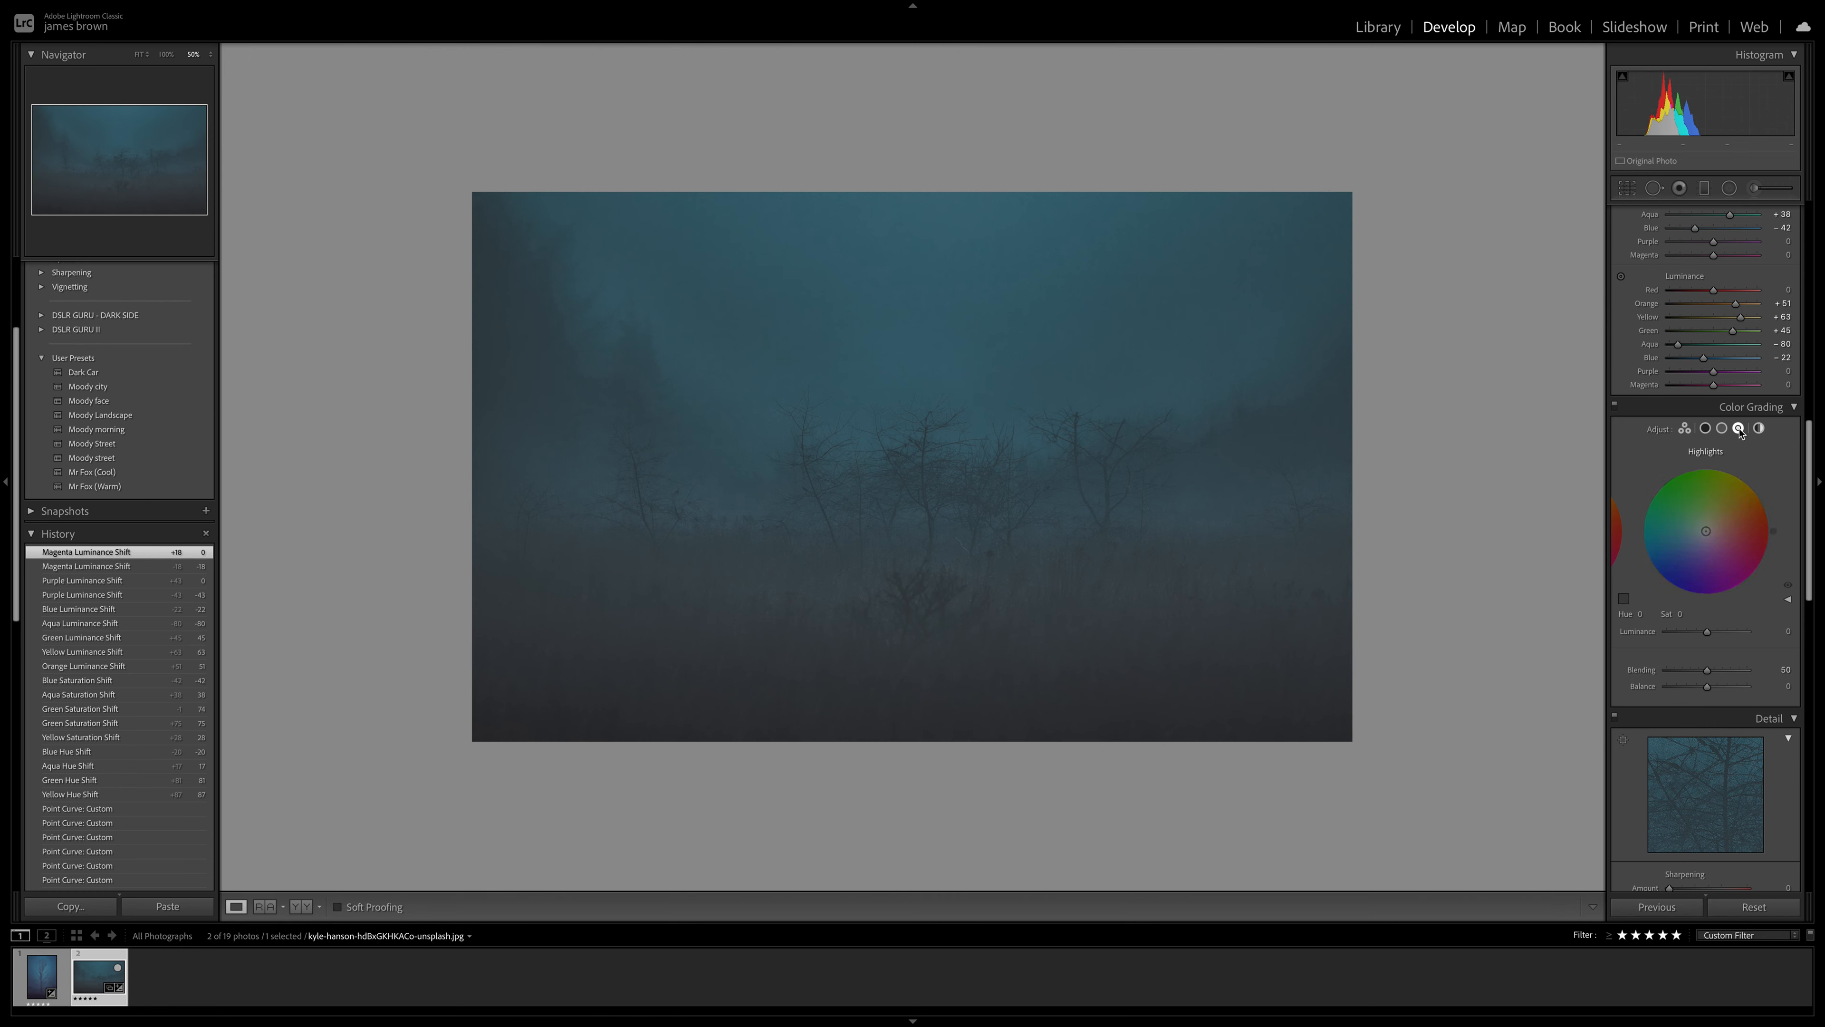
pyautogui.click(1688, 429)
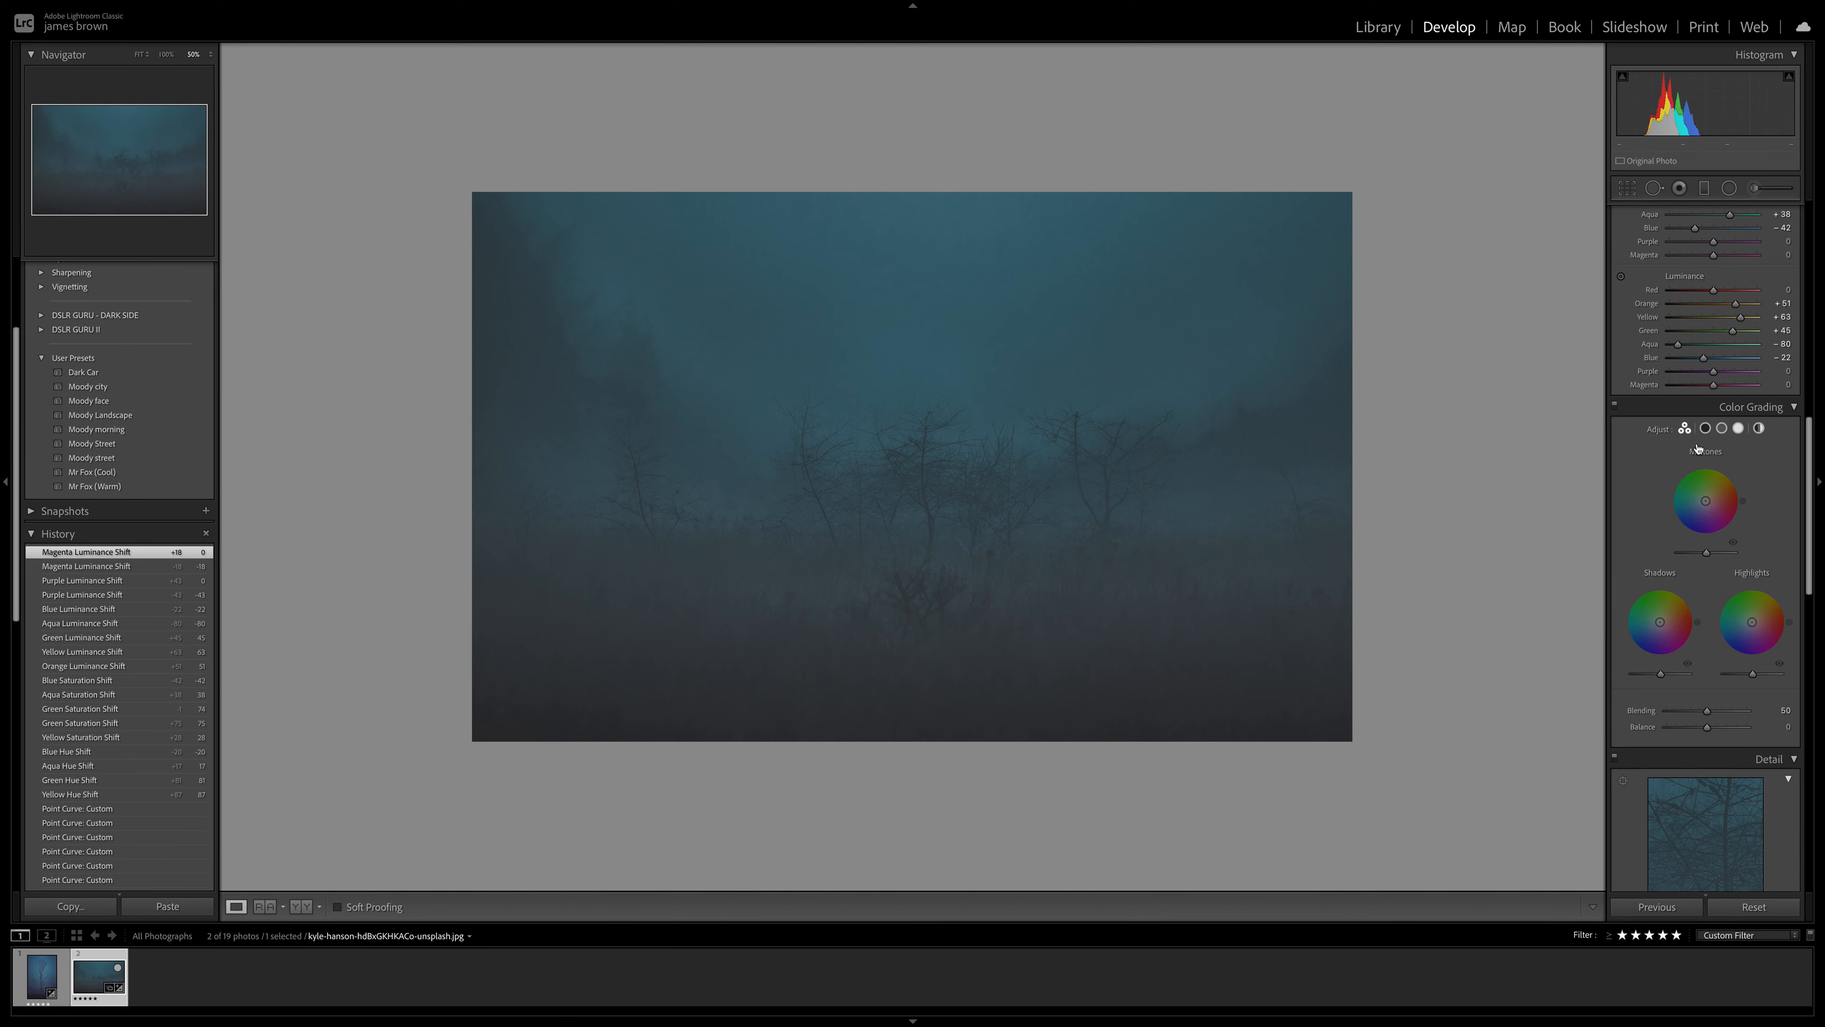
pyautogui.click(1738, 429)
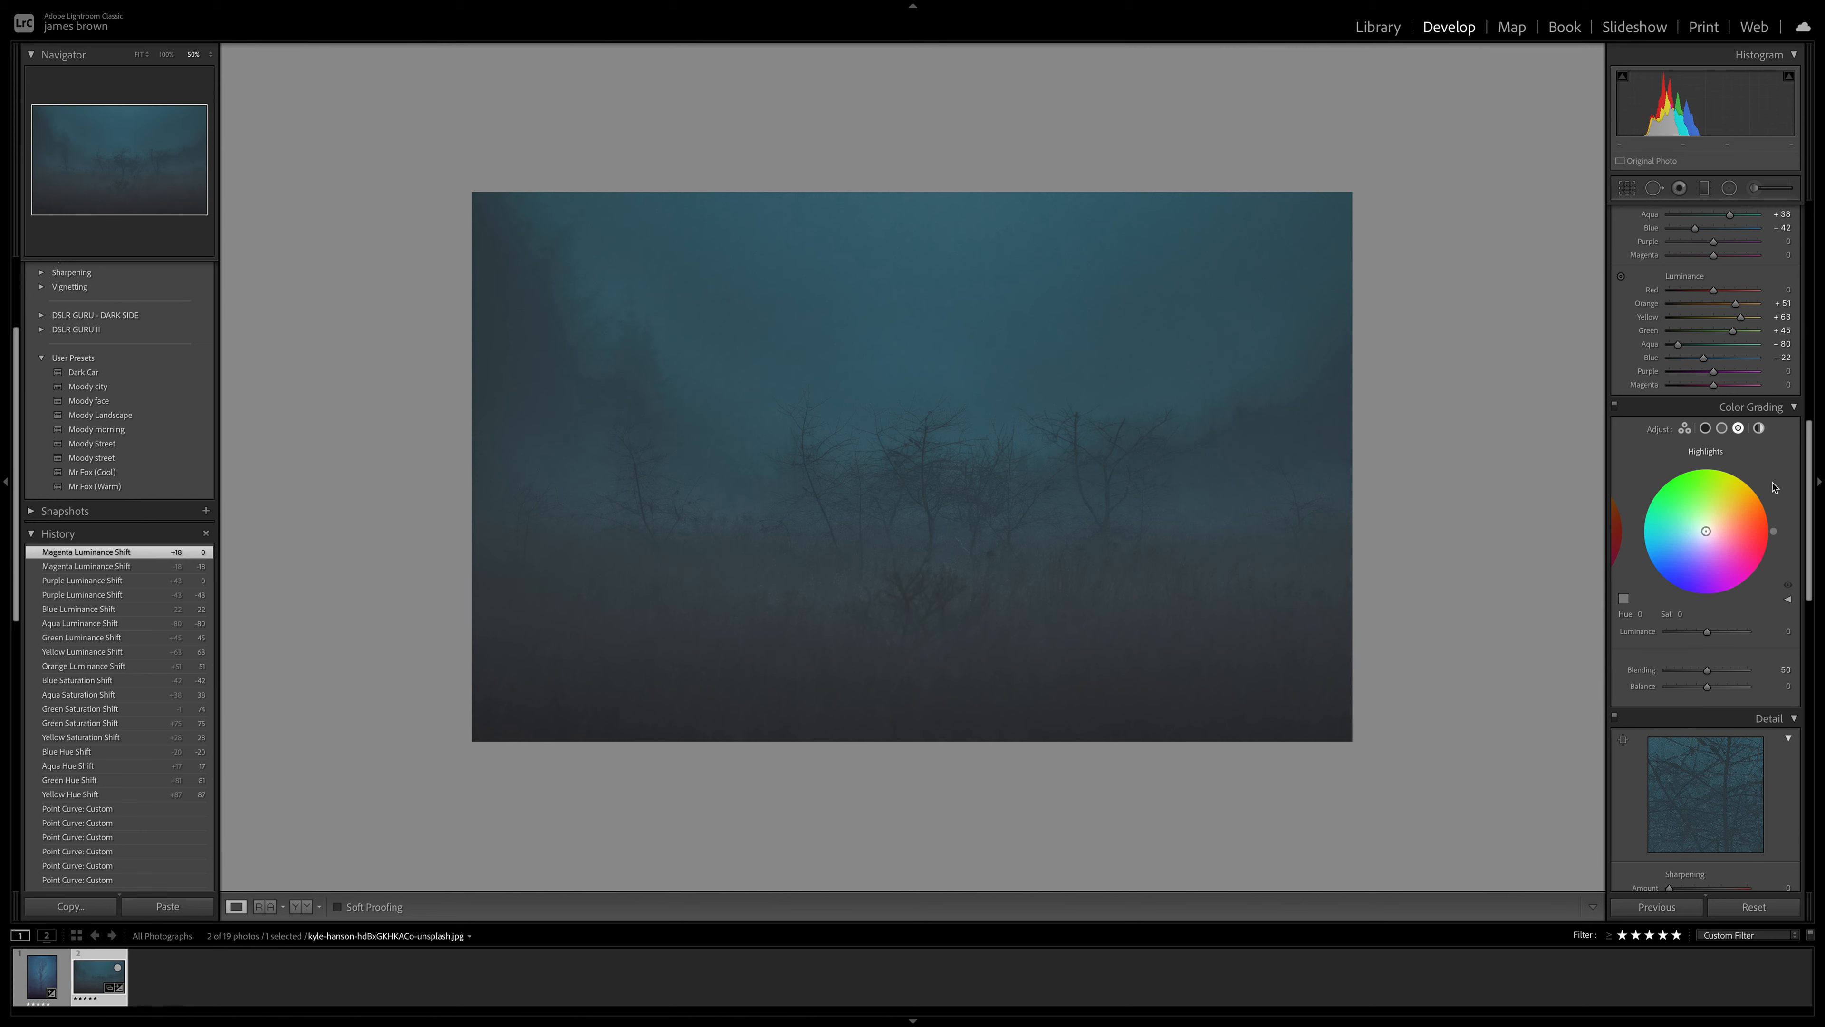
pyautogui.click(1706, 529)
pyautogui.moveTo(1705, 527); pyautogui.dragTo(1701, 519)
pyautogui.moveTo(1699, 520); pyautogui.dragTo(1692, 530)
pyautogui.moveTo(1690, 531); pyautogui.dragTo(1676, 532)
pyautogui.moveTo(1671, 531); pyautogui.dragTo(1671, 532)
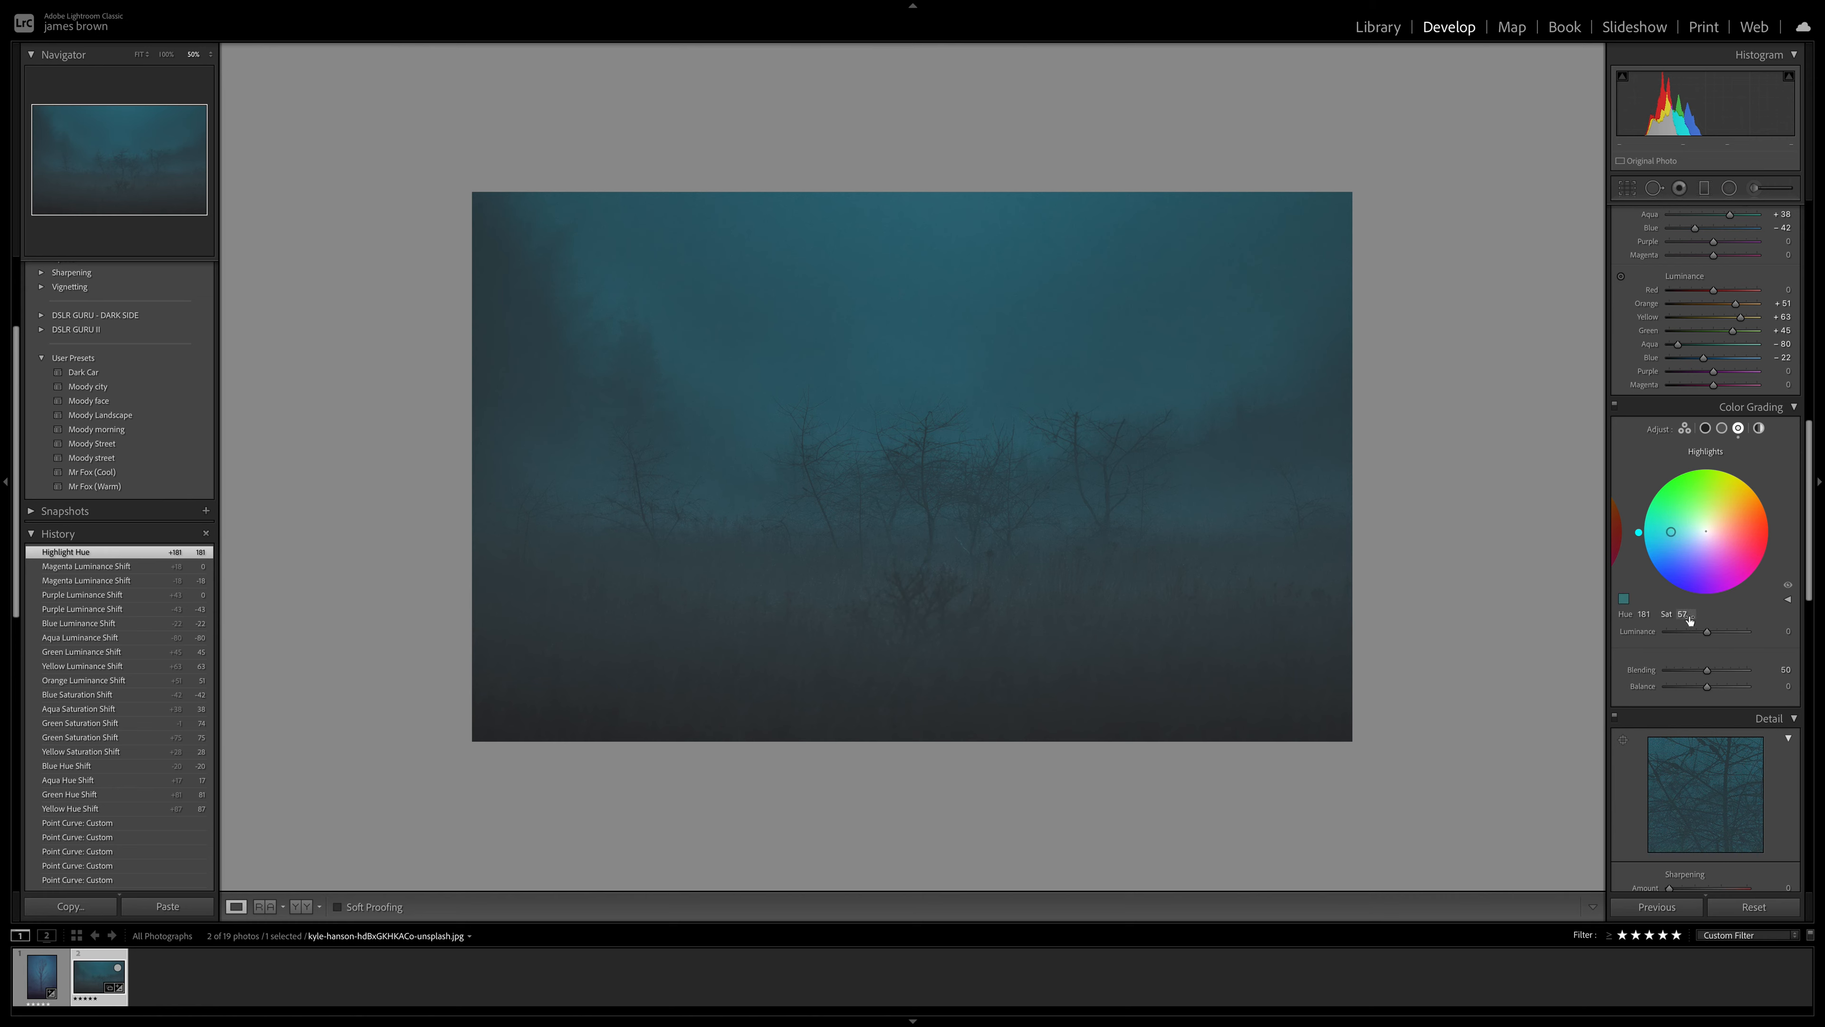
pyautogui.moveTo(1641, 533); pyautogui.dragTo(1638, 529)
pyautogui.moveTo(1673, 532); pyautogui.dragTo(1674, 532)
pyautogui.moveTo(1670, 531); pyautogui.dragTo(1669, 532)
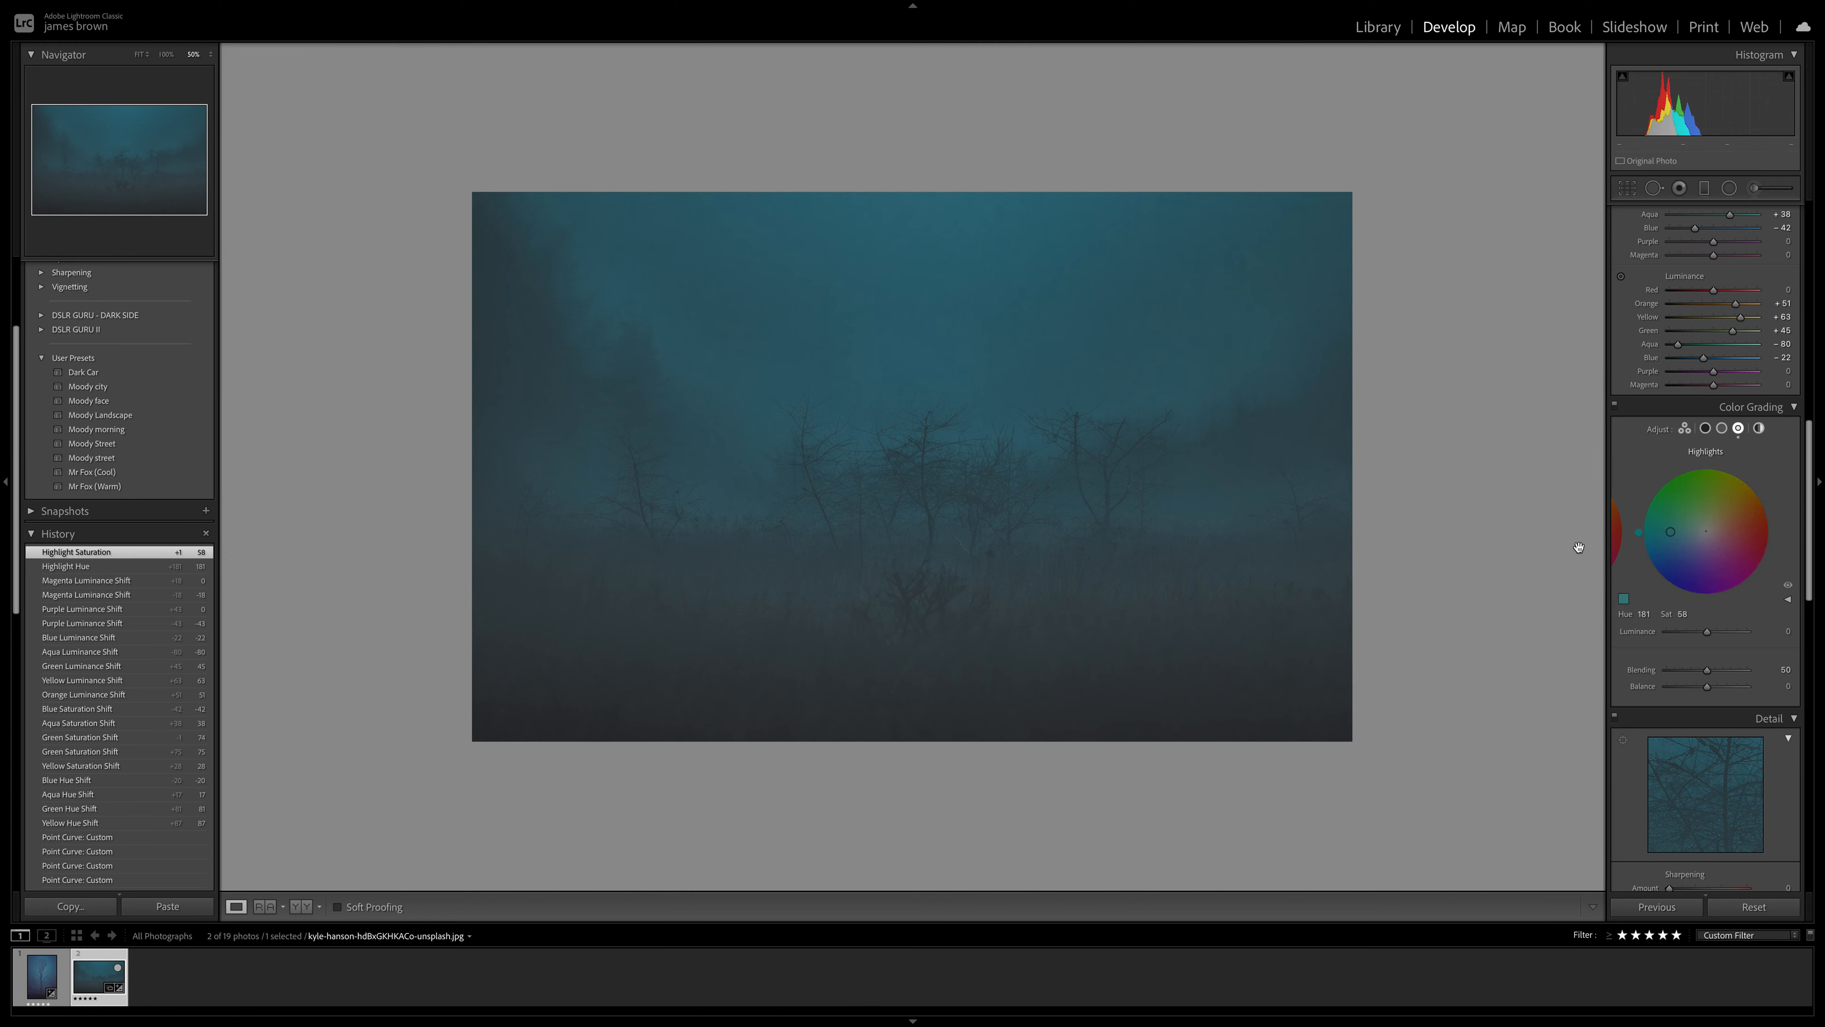
# Color grade the midtones with a subtle blue tint at Hue 256 and Saturation 12.
pyautogui.click(1722, 429)
pyautogui.moveTo(1705, 532); pyautogui.dragTo(1700, 541)
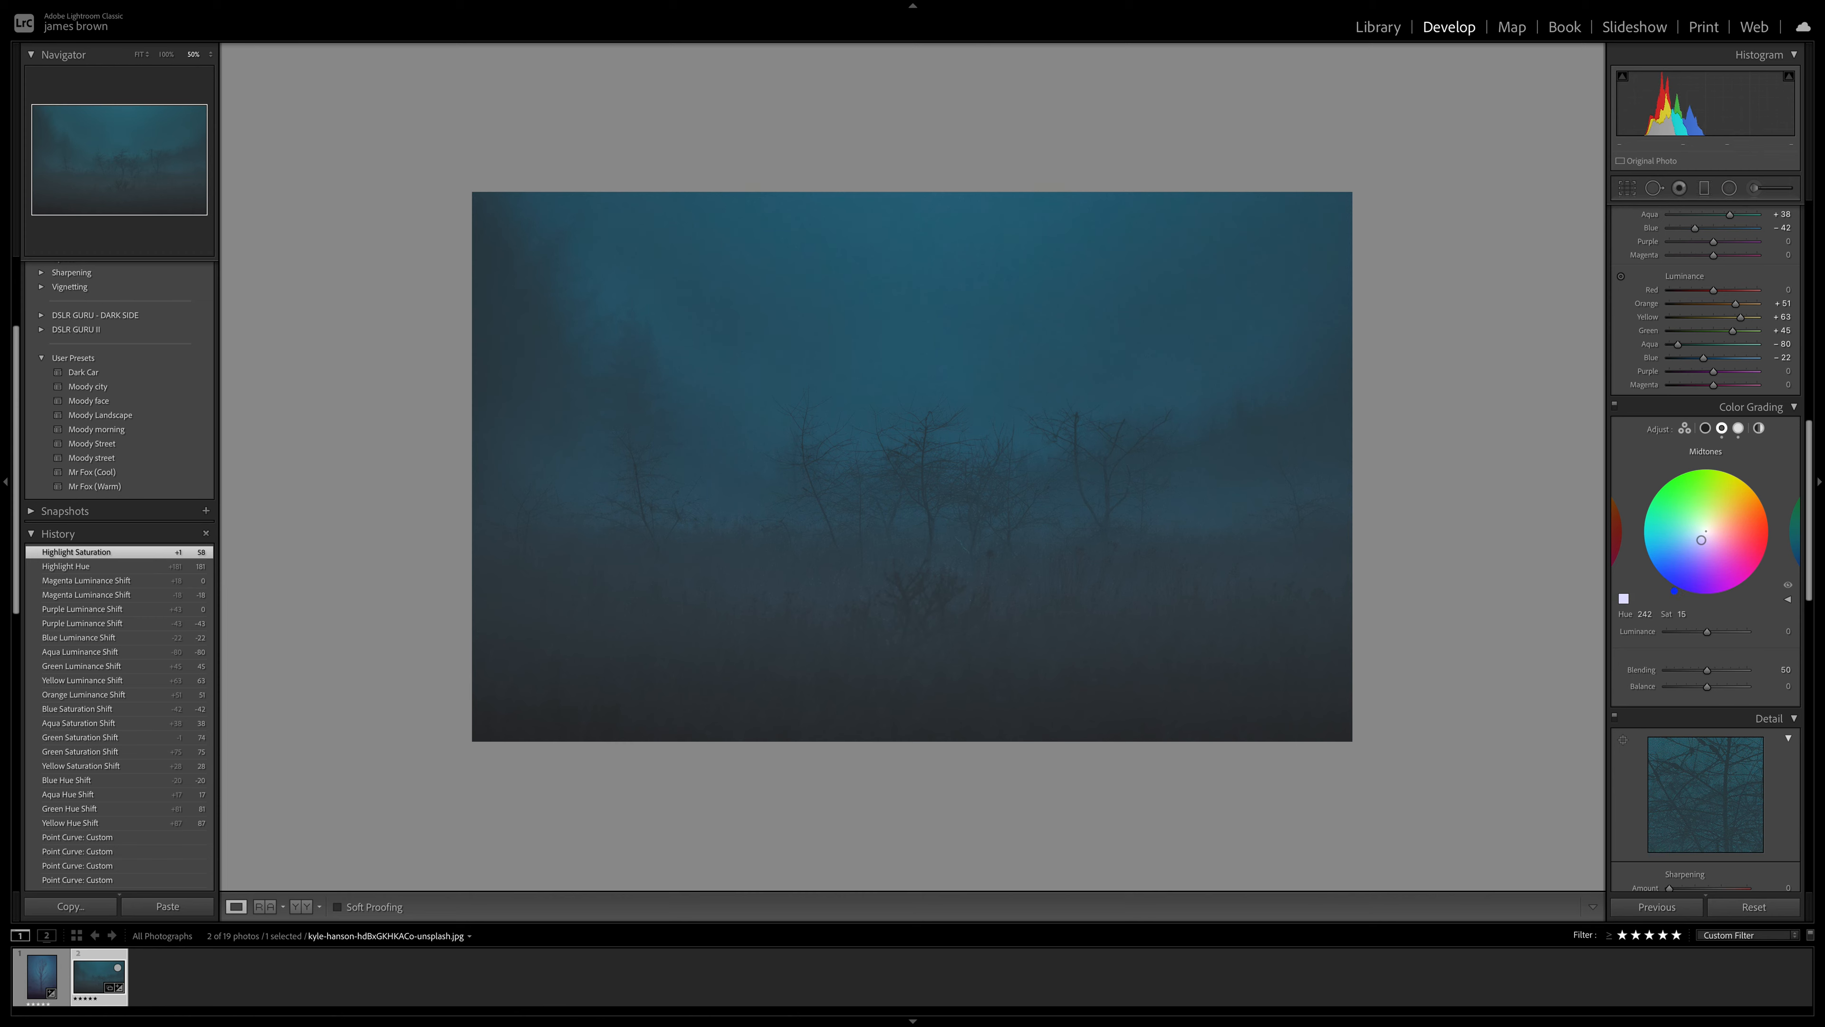
pyautogui.moveTo(1704, 539); pyautogui.dragTo(1701, 540)
pyautogui.moveTo(1703, 543); pyautogui.dragTo(1704, 539)
pyautogui.moveTo(1704, 539); pyautogui.dragTo(1705, 539)
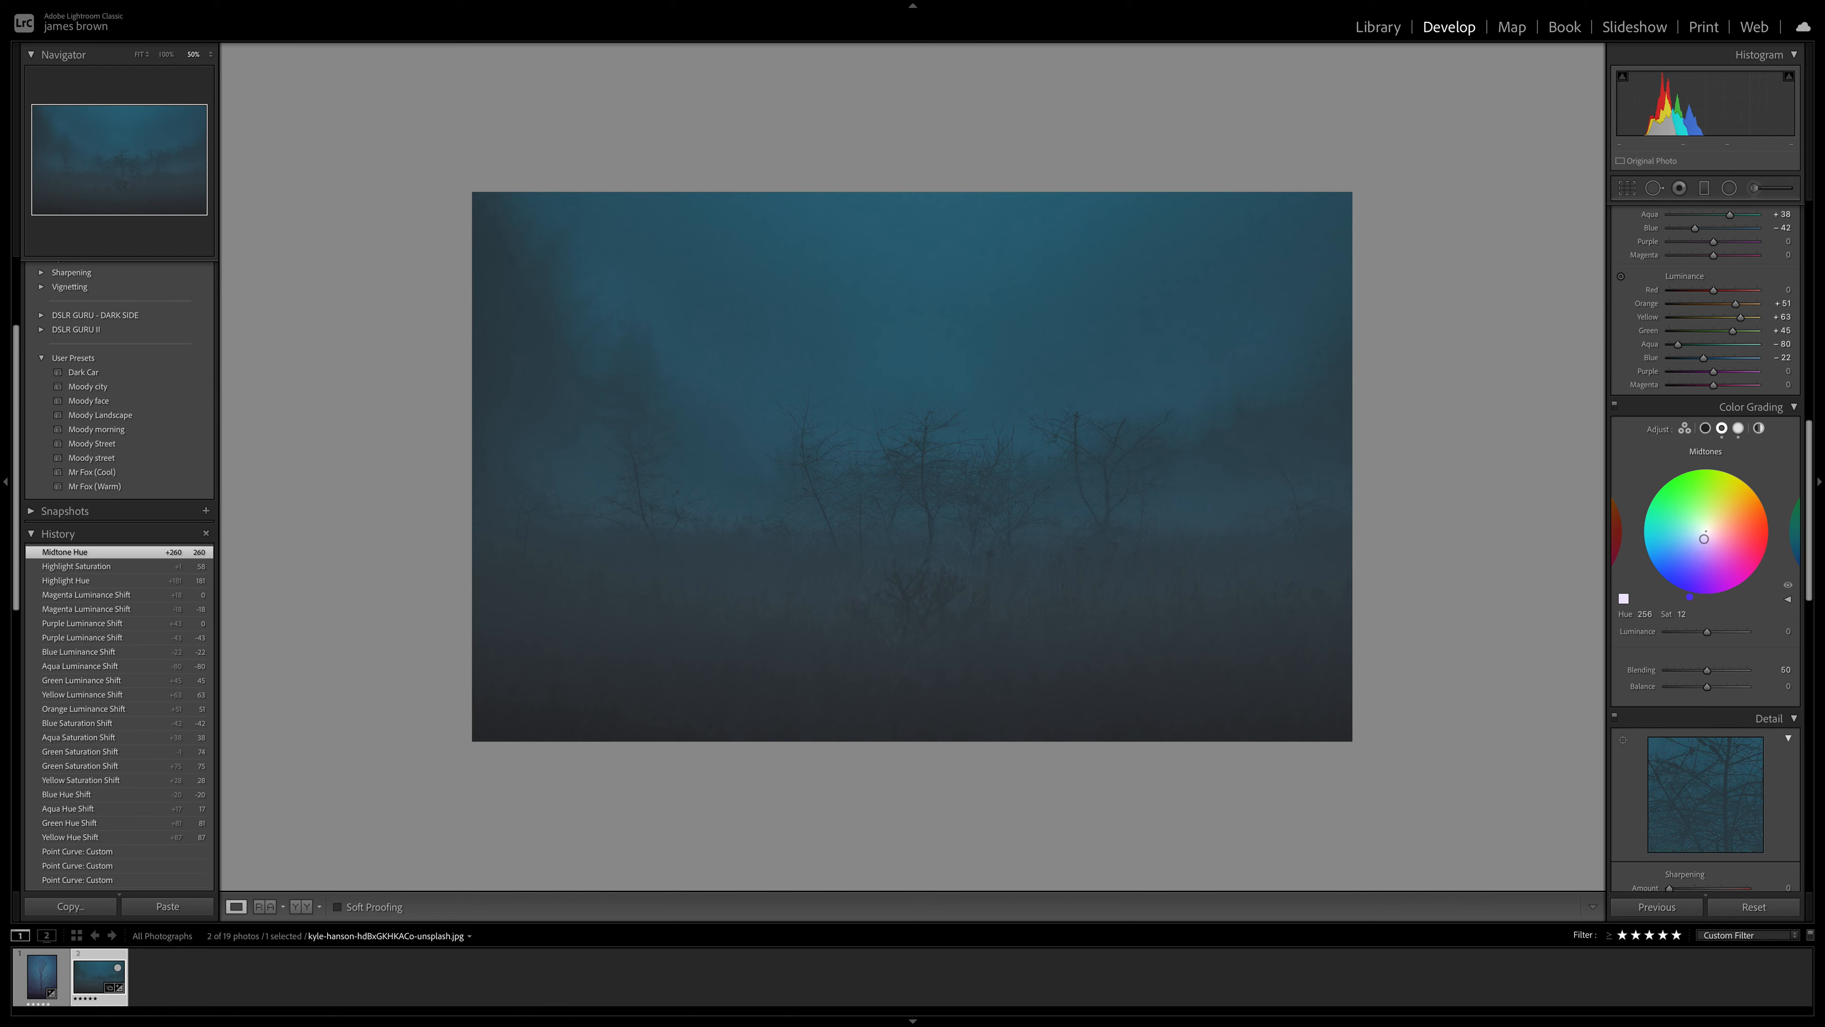
pyautogui.moveTo(1689, 596); pyautogui.dragTo(1690, 597)
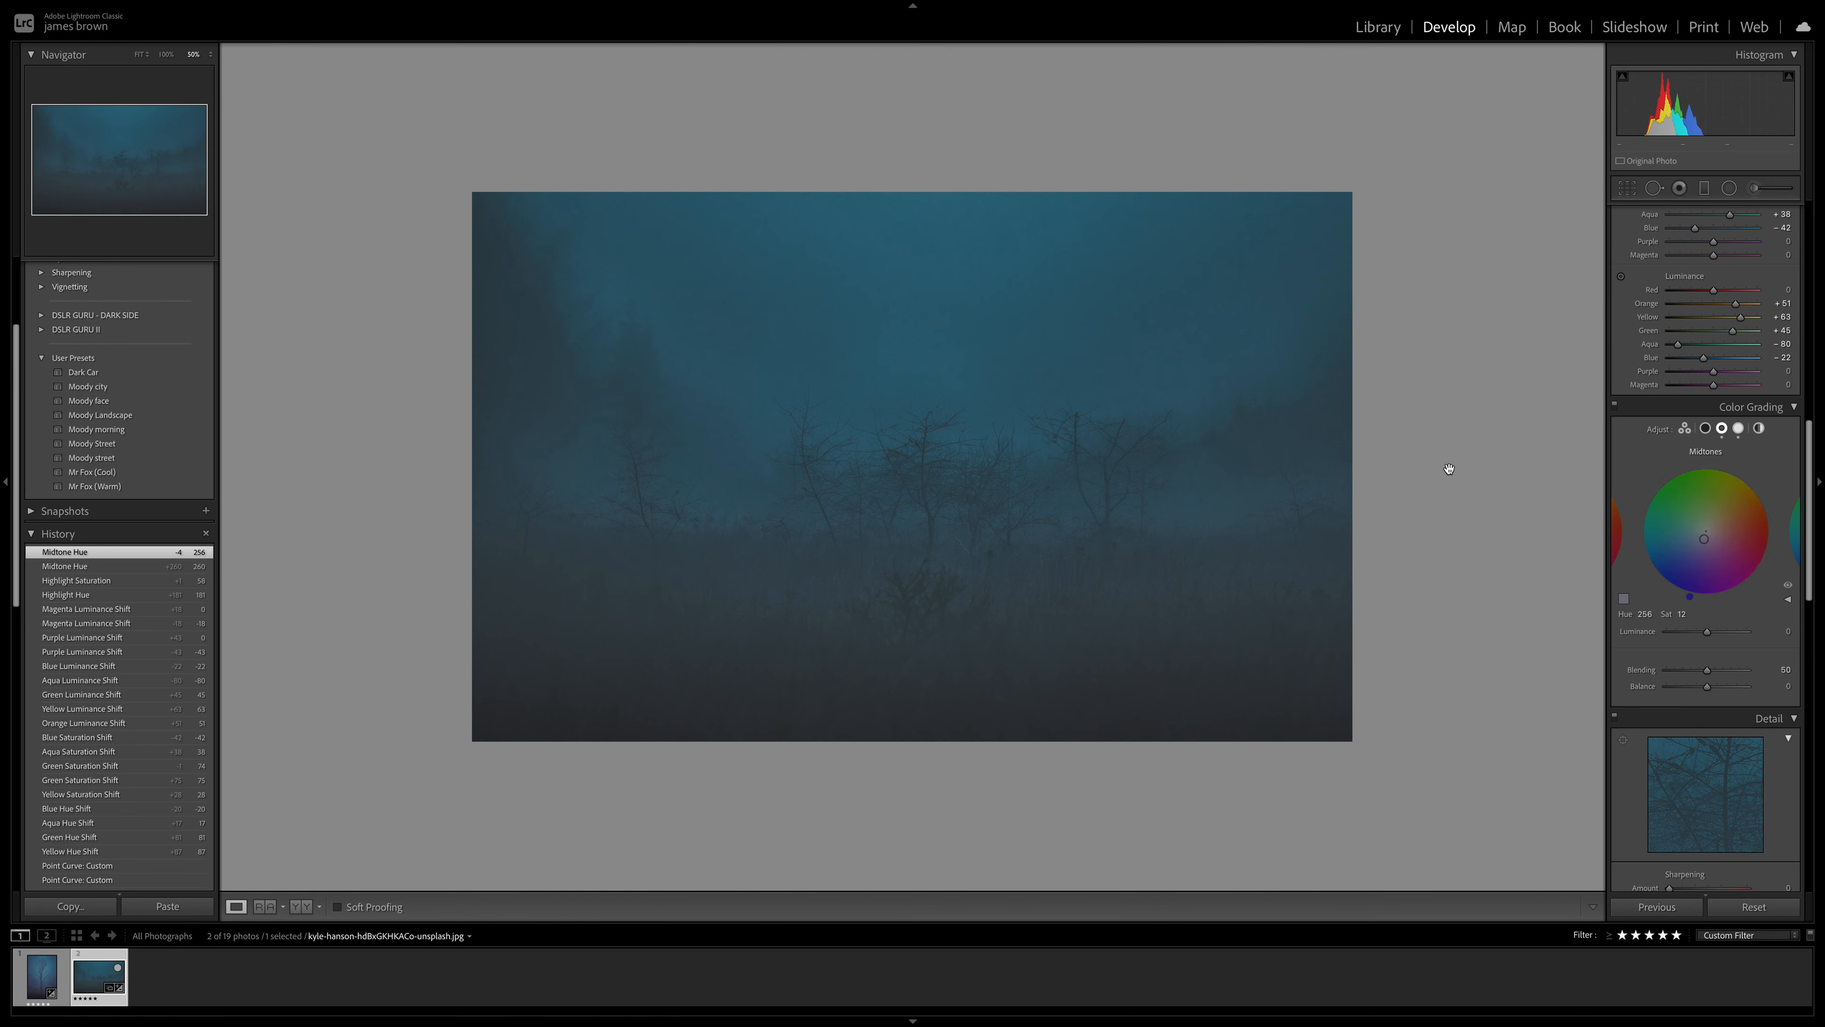
# Color grade the shadows towards blue-violet with Hue 257 and Saturation 33.
pyautogui.click(1706, 429)
pyautogui.moveTo(1706, 531); pyautogui.dragTo(1704, 540)
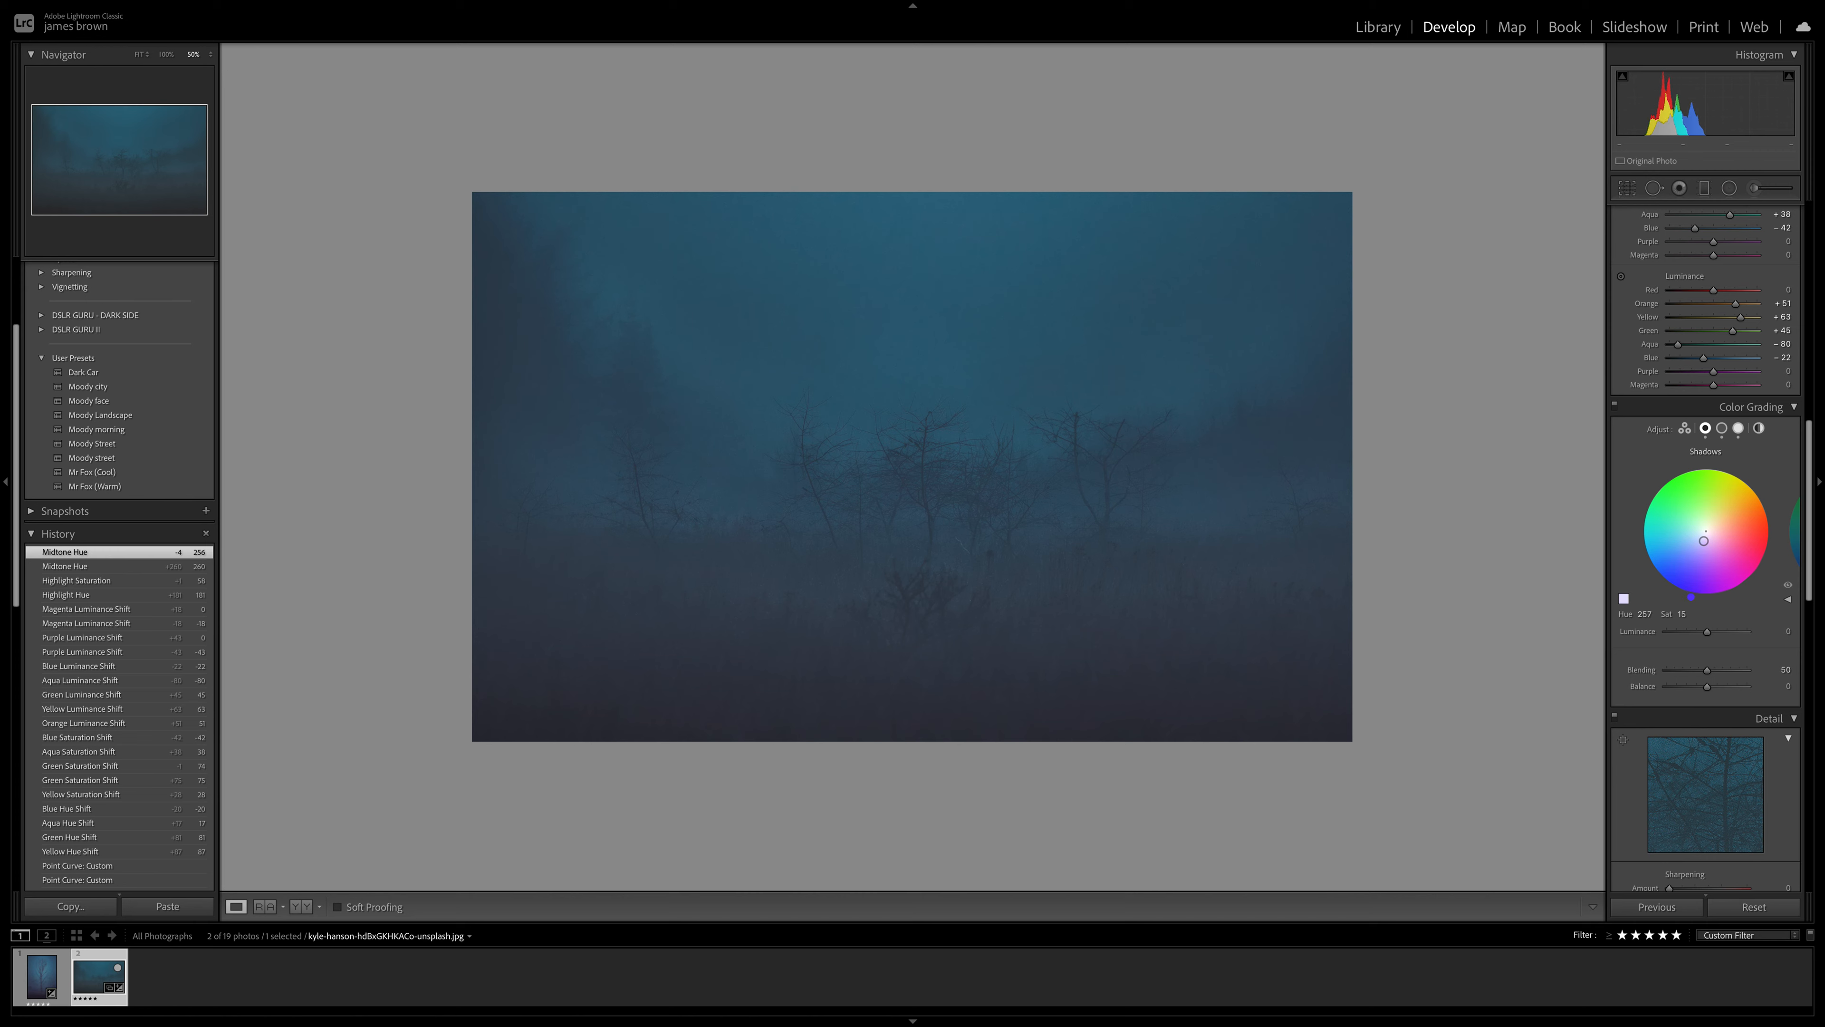
pyautogui.moveTo(1703, 540); pyautogui.dragTo(1703, 542)
pyautogui.moveTo(1701, 551); pyautogui.dragTo(1701, 551)
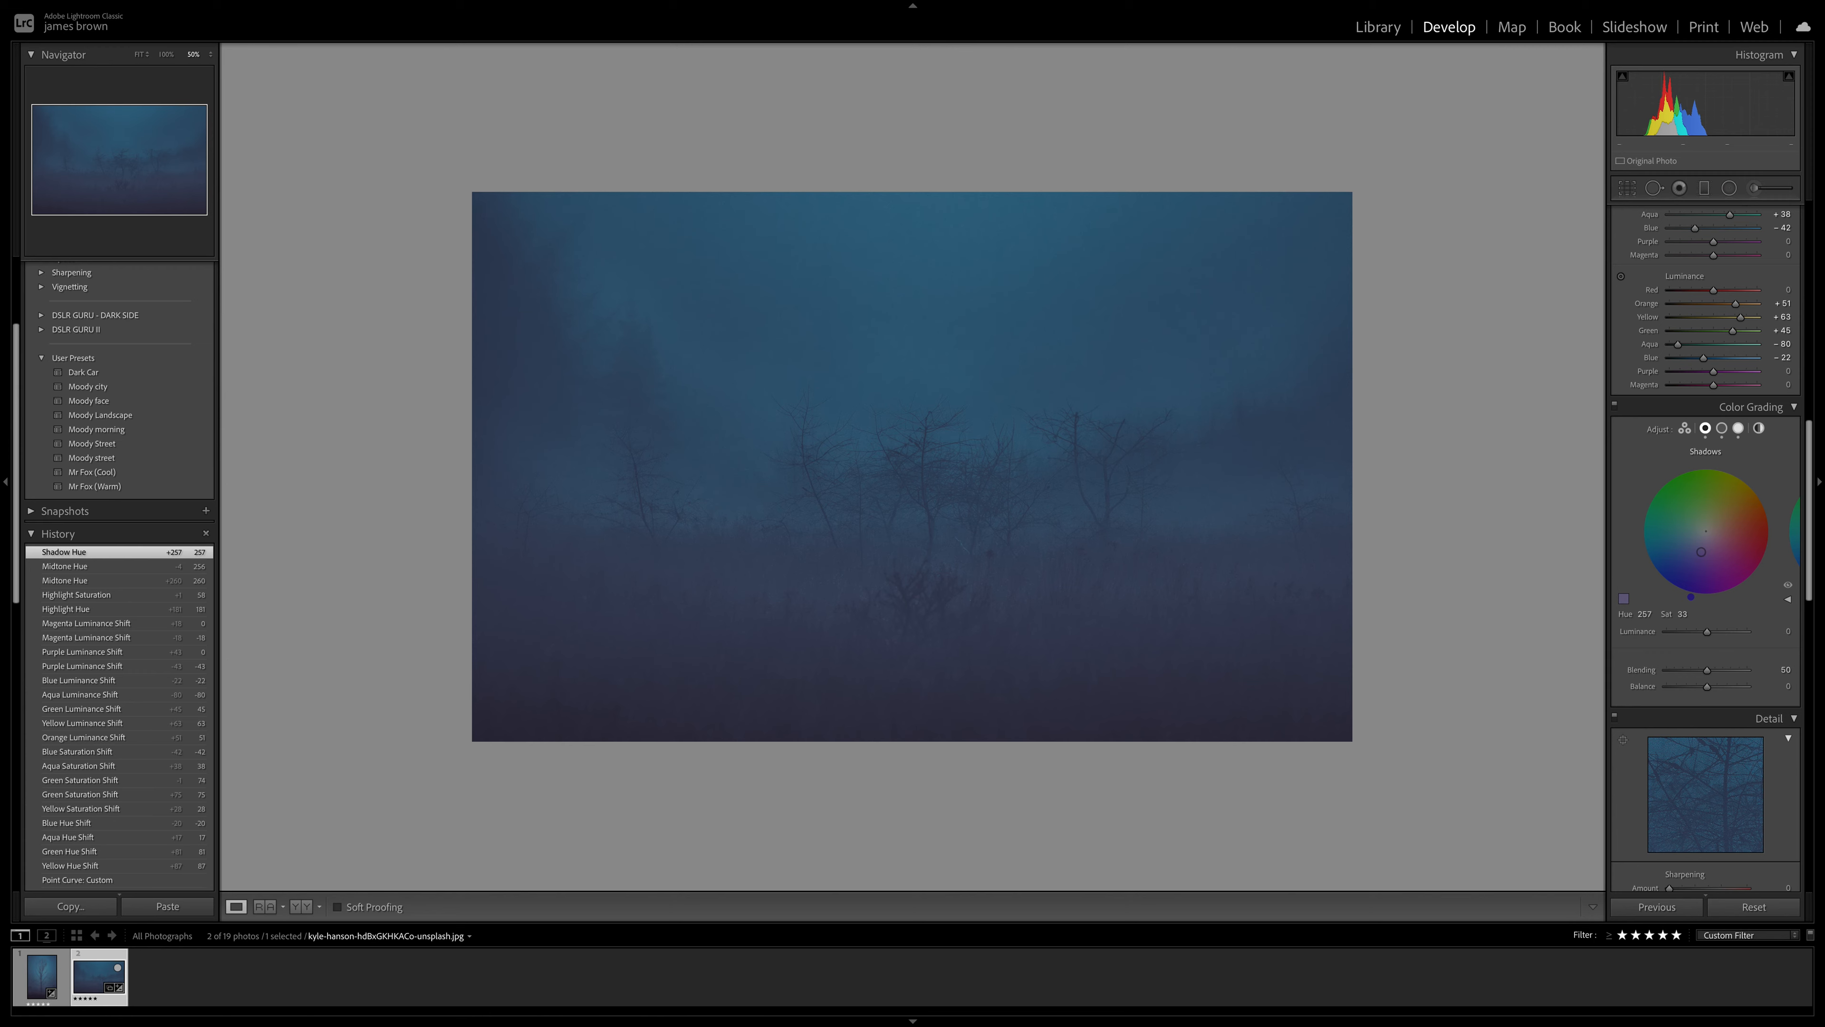
# Compare the edited photo side by side with its original, and review the HSL and Color Grading settings.
pyautogui.scroll(-3, 1729, 561)
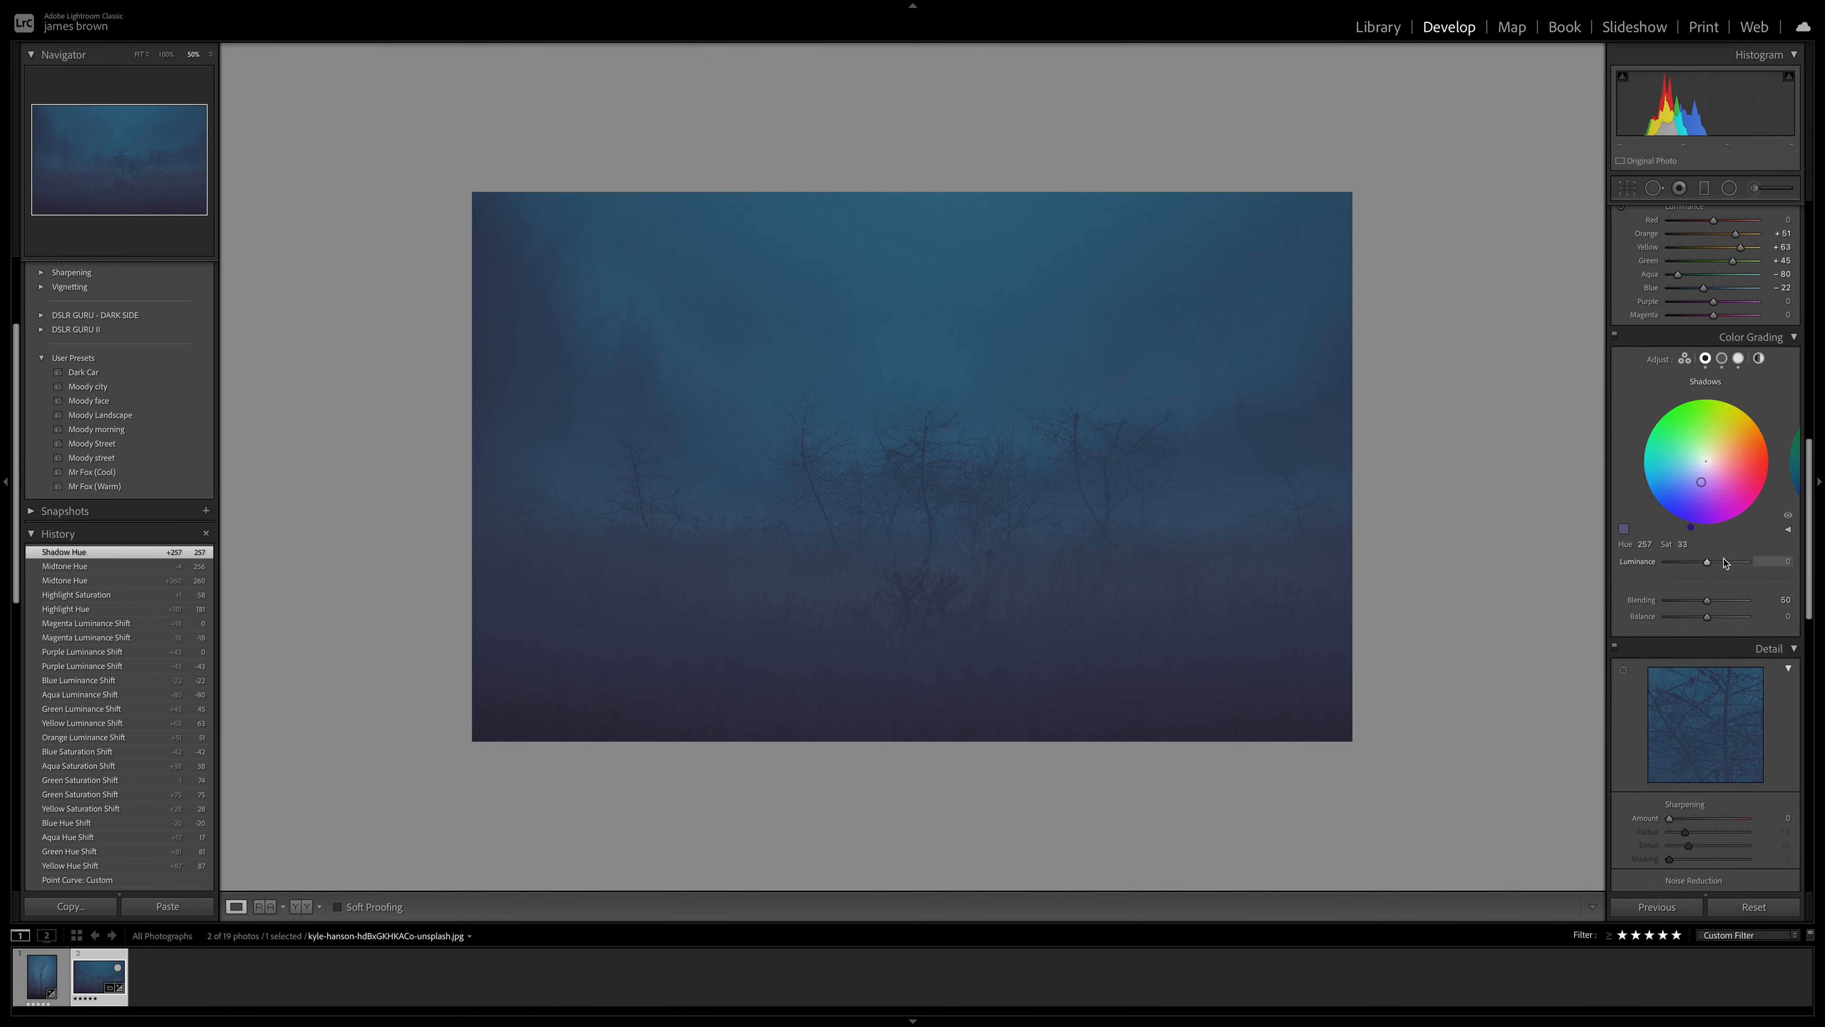
pyautogui.scroll(-3, 1729, 561)
pyautogui.press('y')
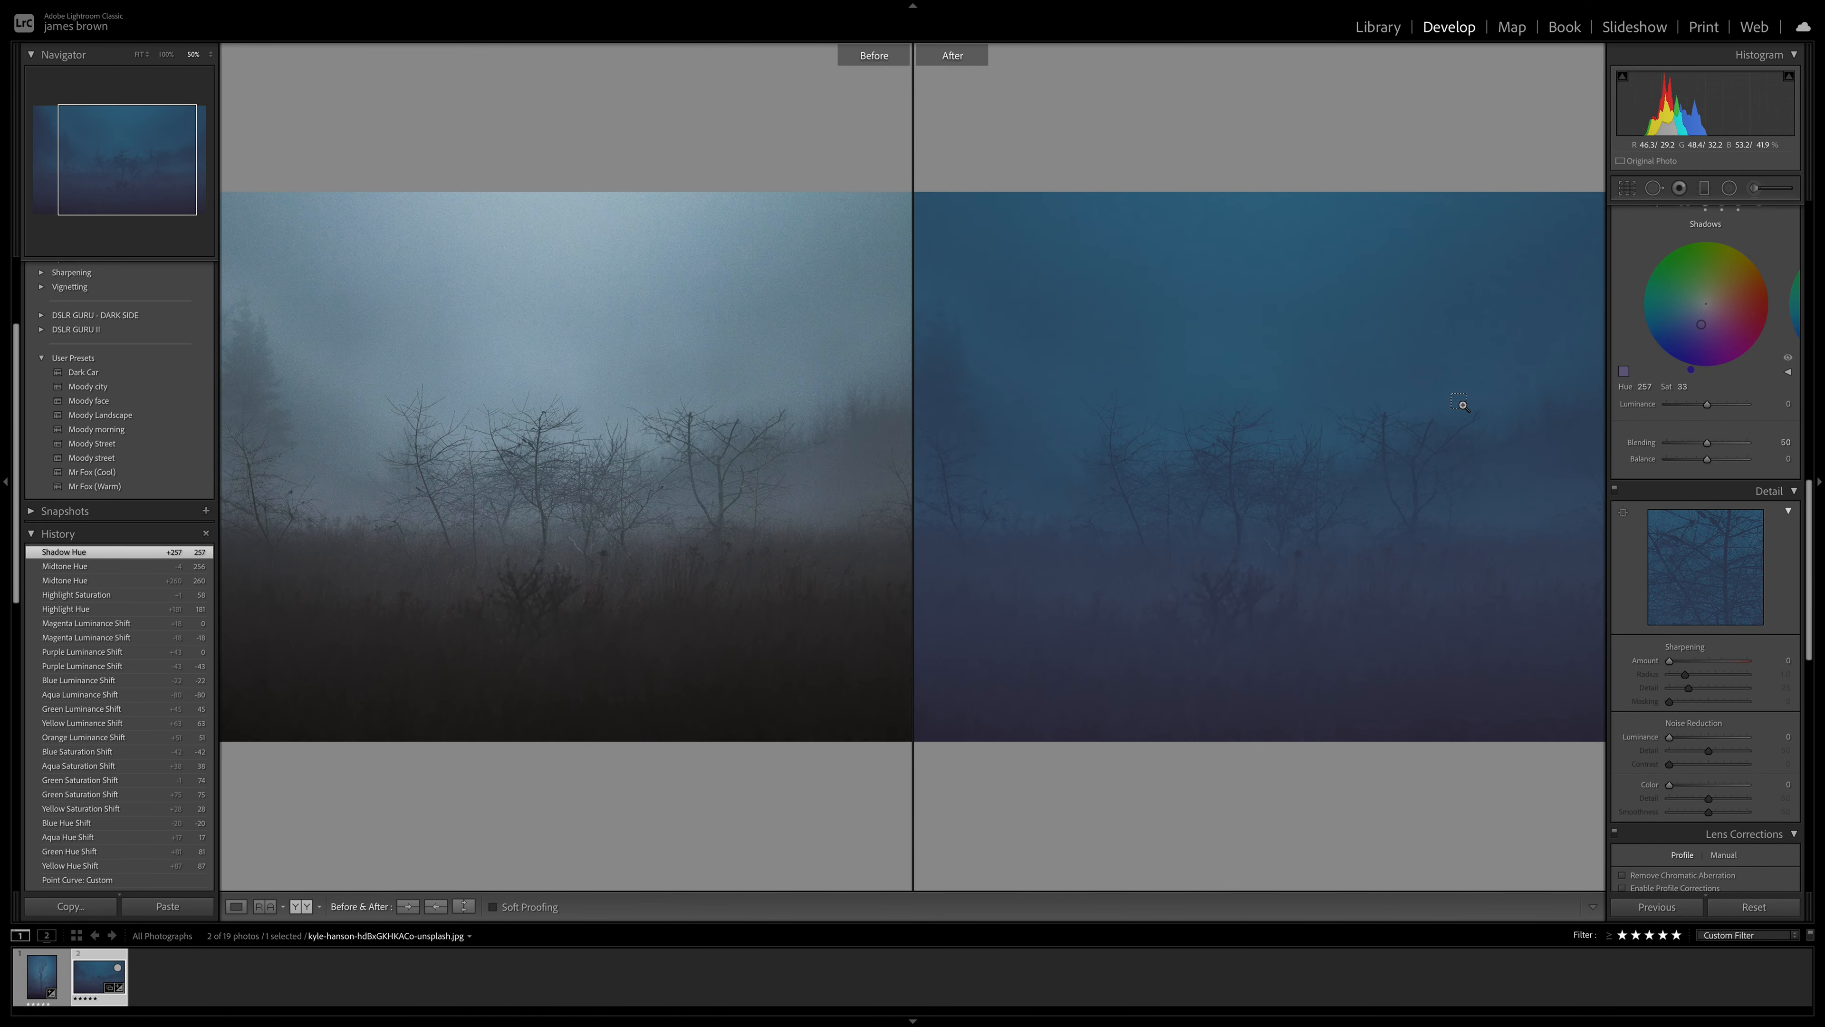
pyautogui.hotkey('ctrl', '-')
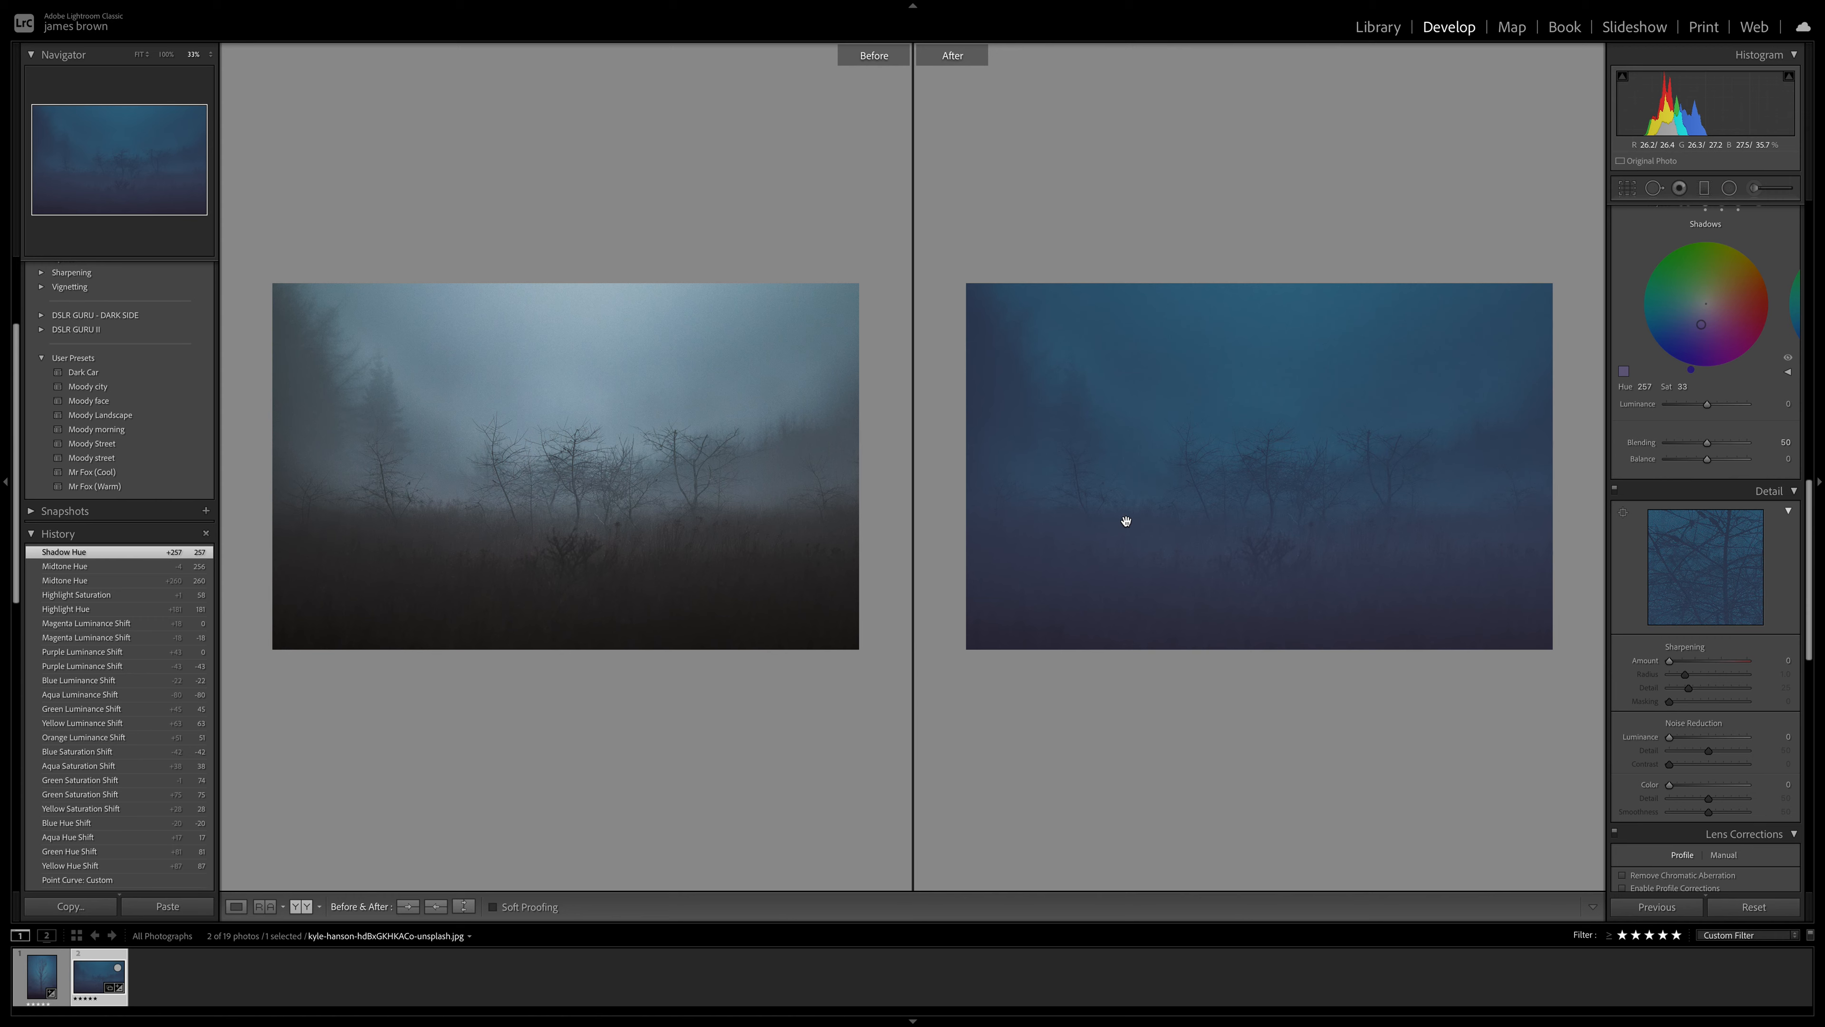
pyautogui.press('y')
pyautogui.hotkey('ctrl', '+')
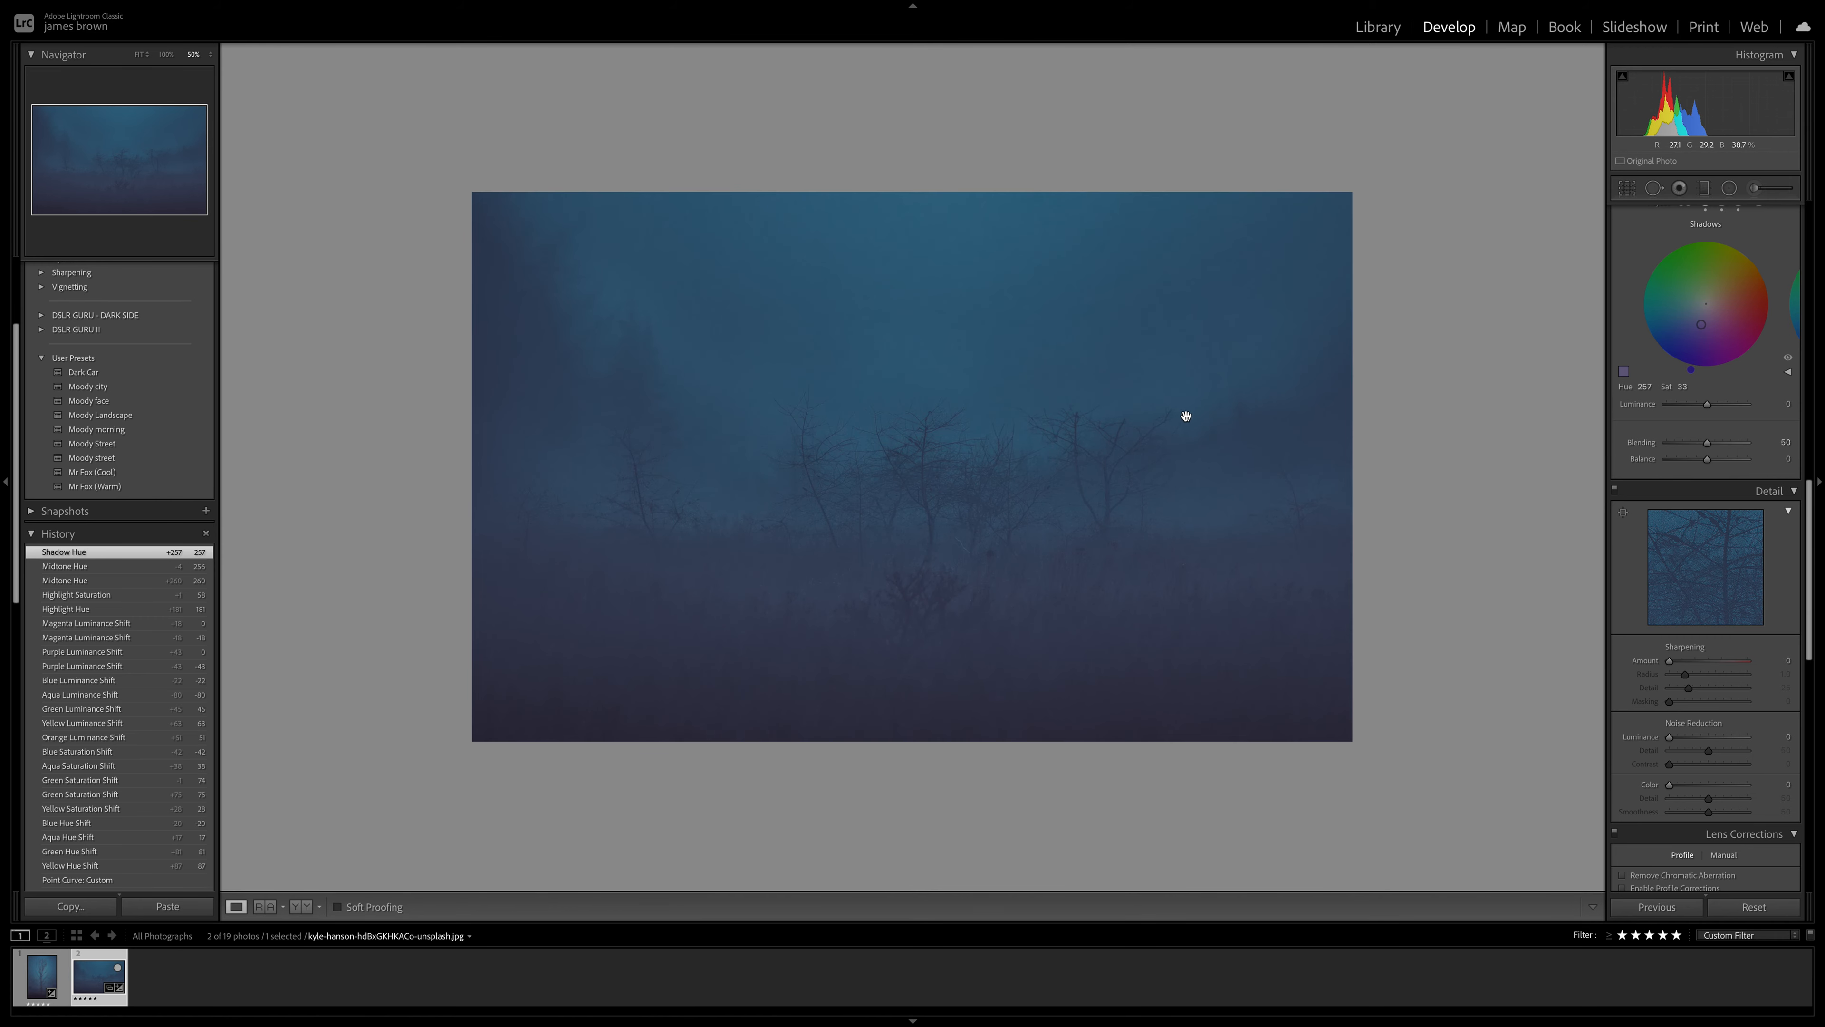
pyautogui.scroll(5, 1751, 498)
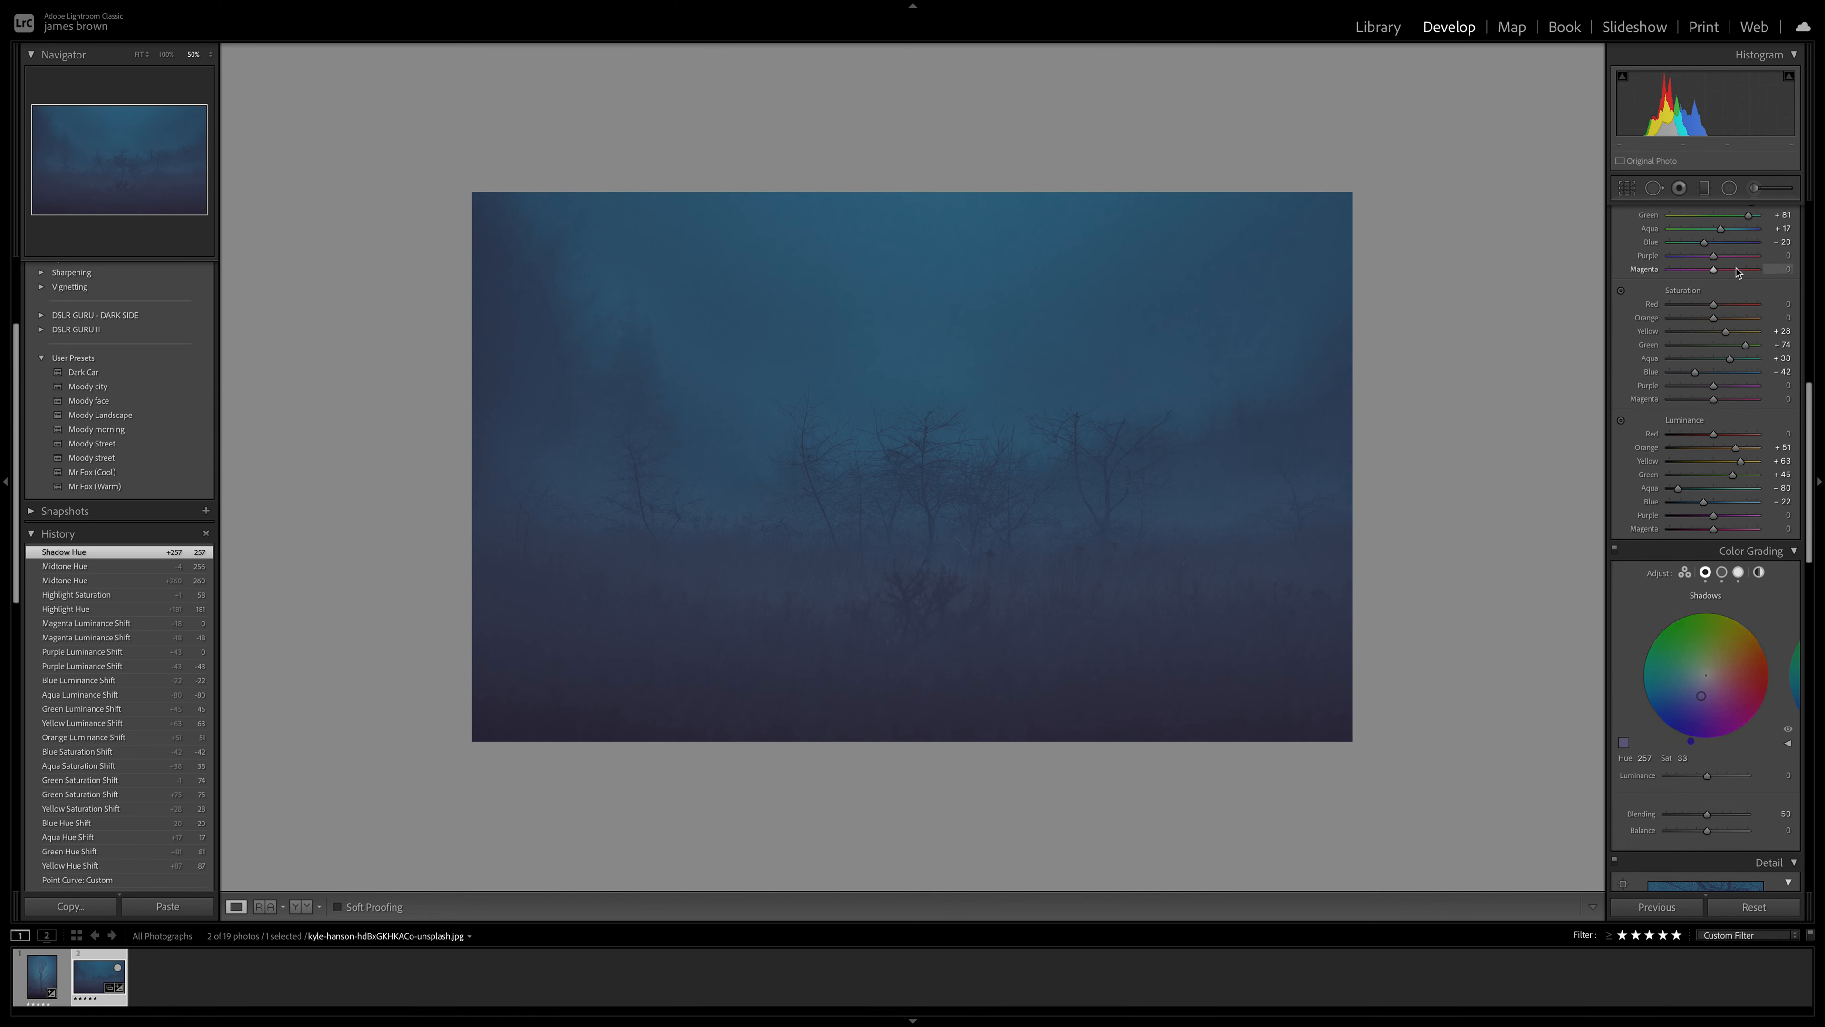
pyautogui.scroll(3, 1737, 272)
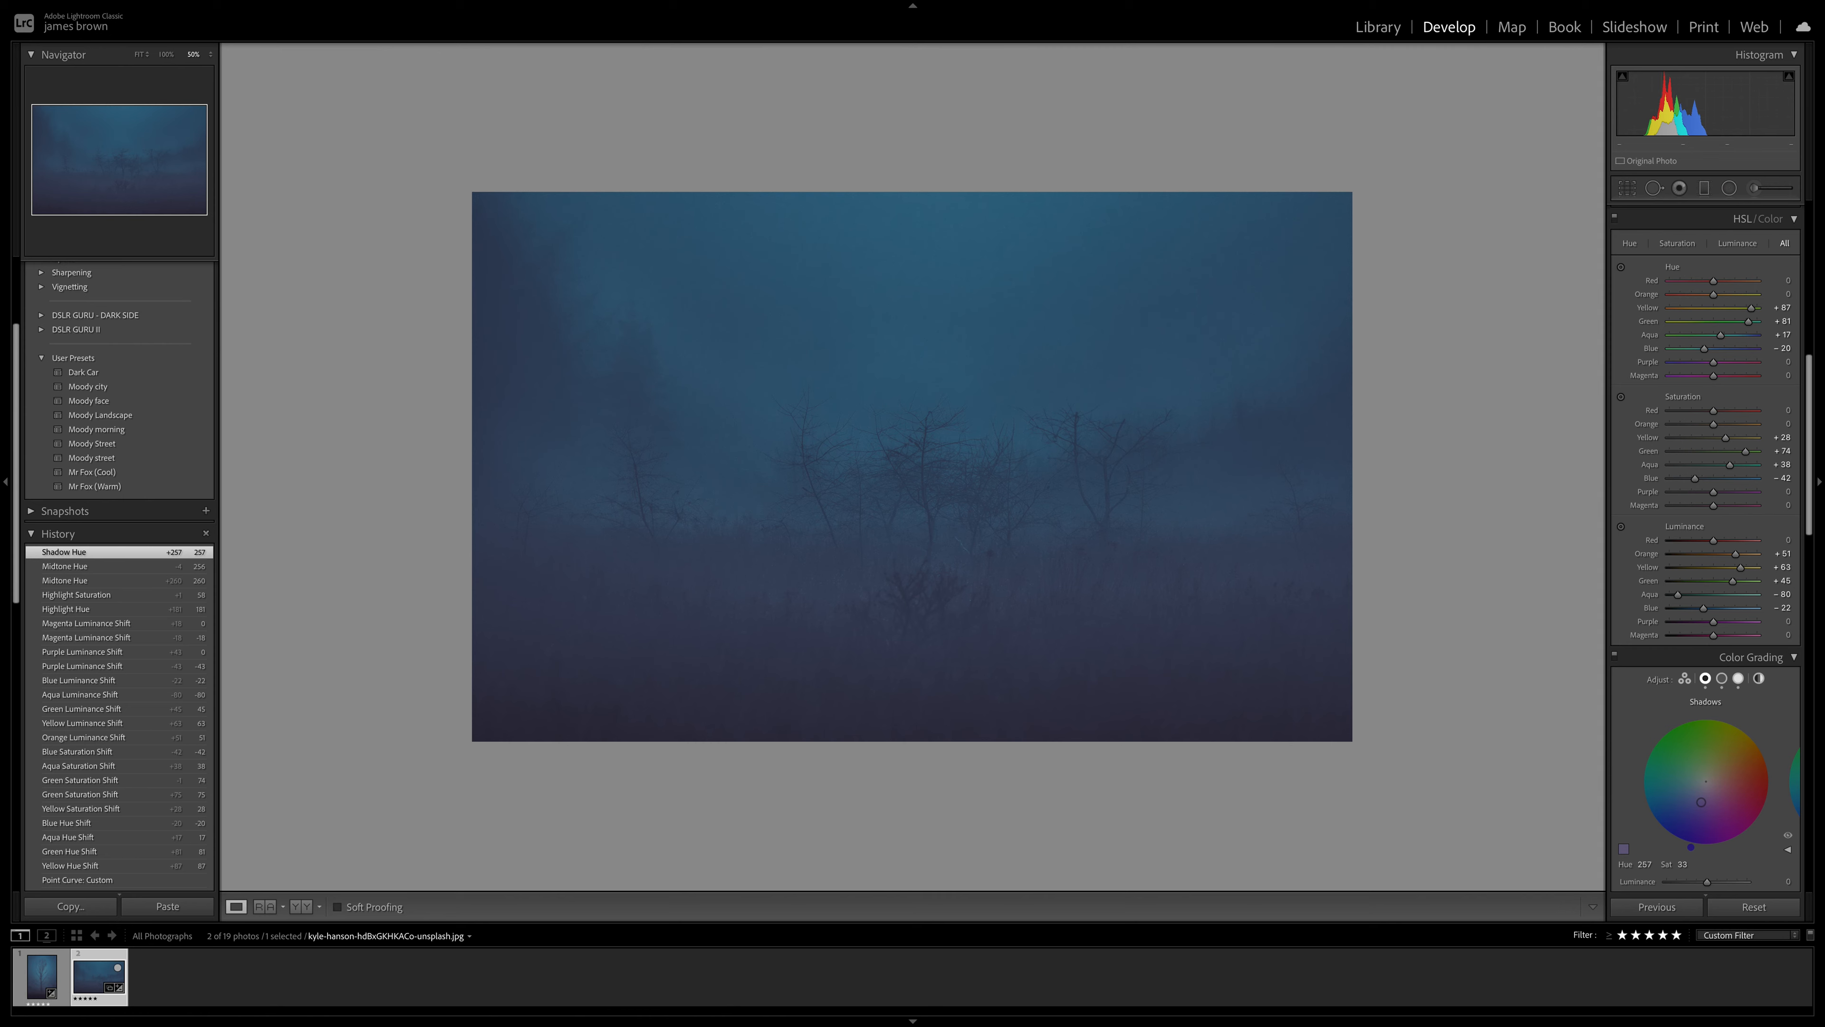
pyautogui.scroll(-3, 1717, 540)
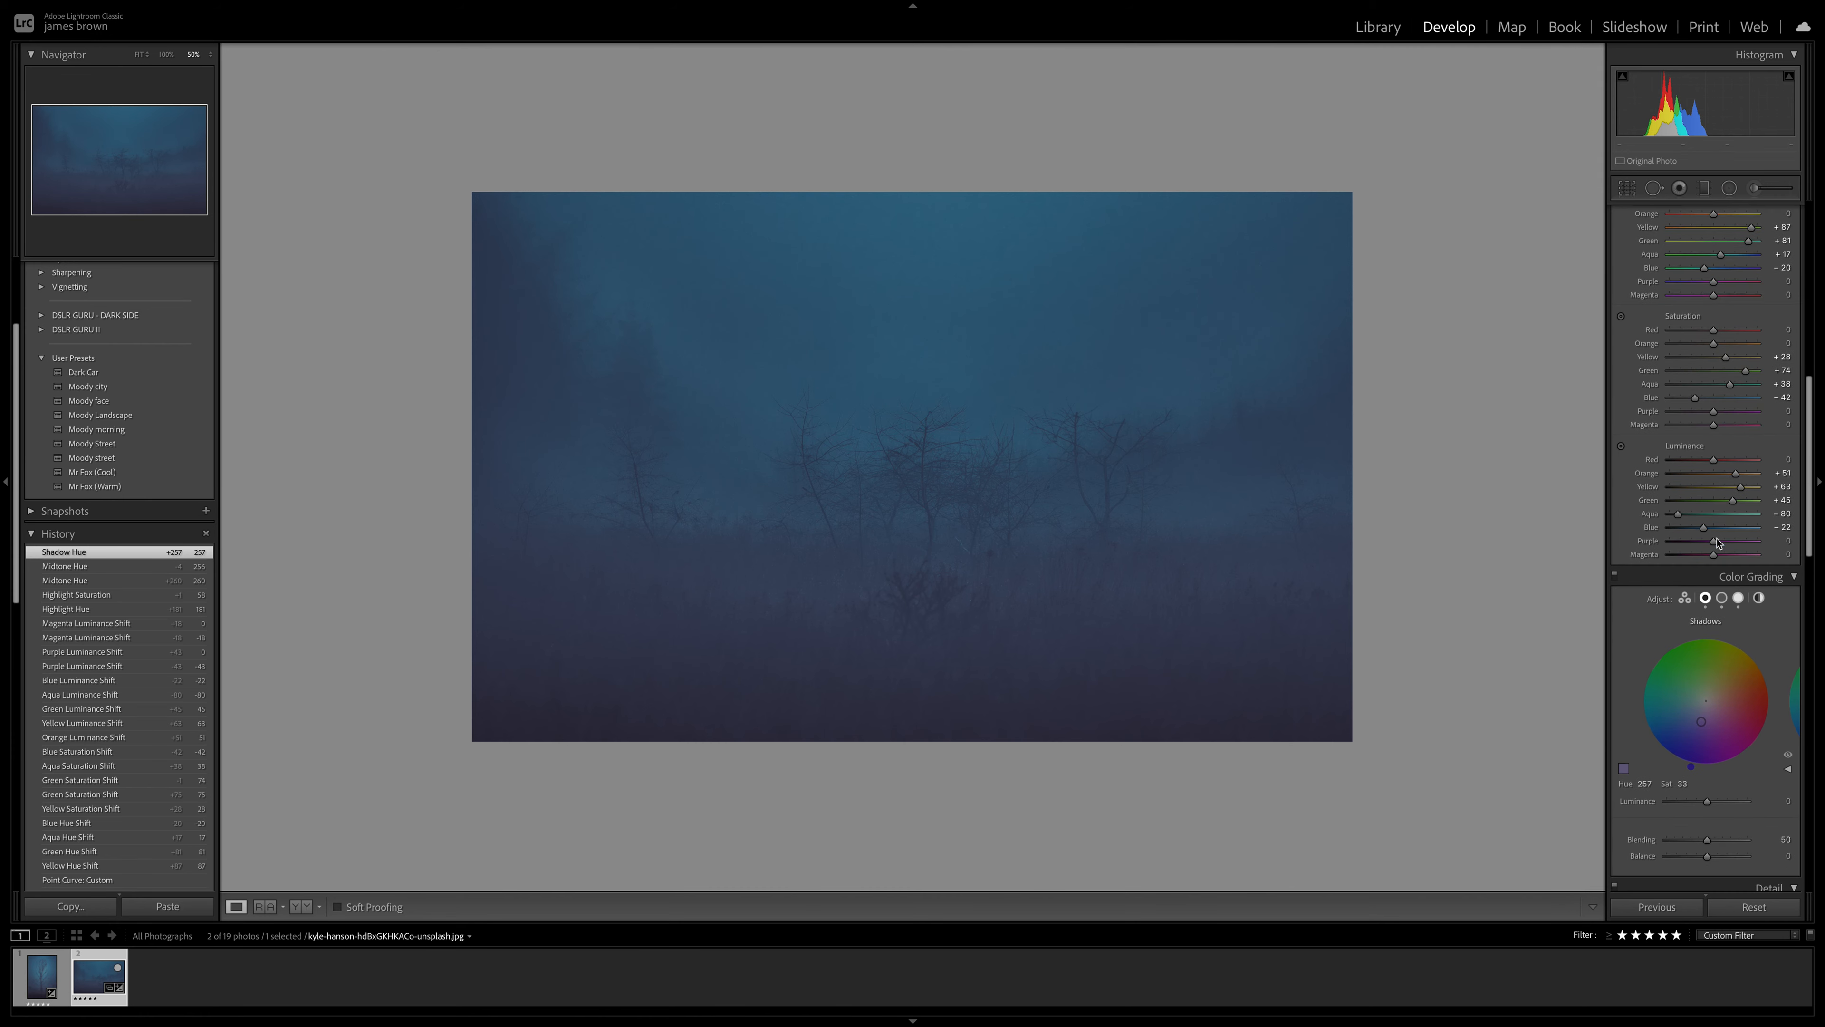
pyautogui.scroll(-12, 1717, 540)
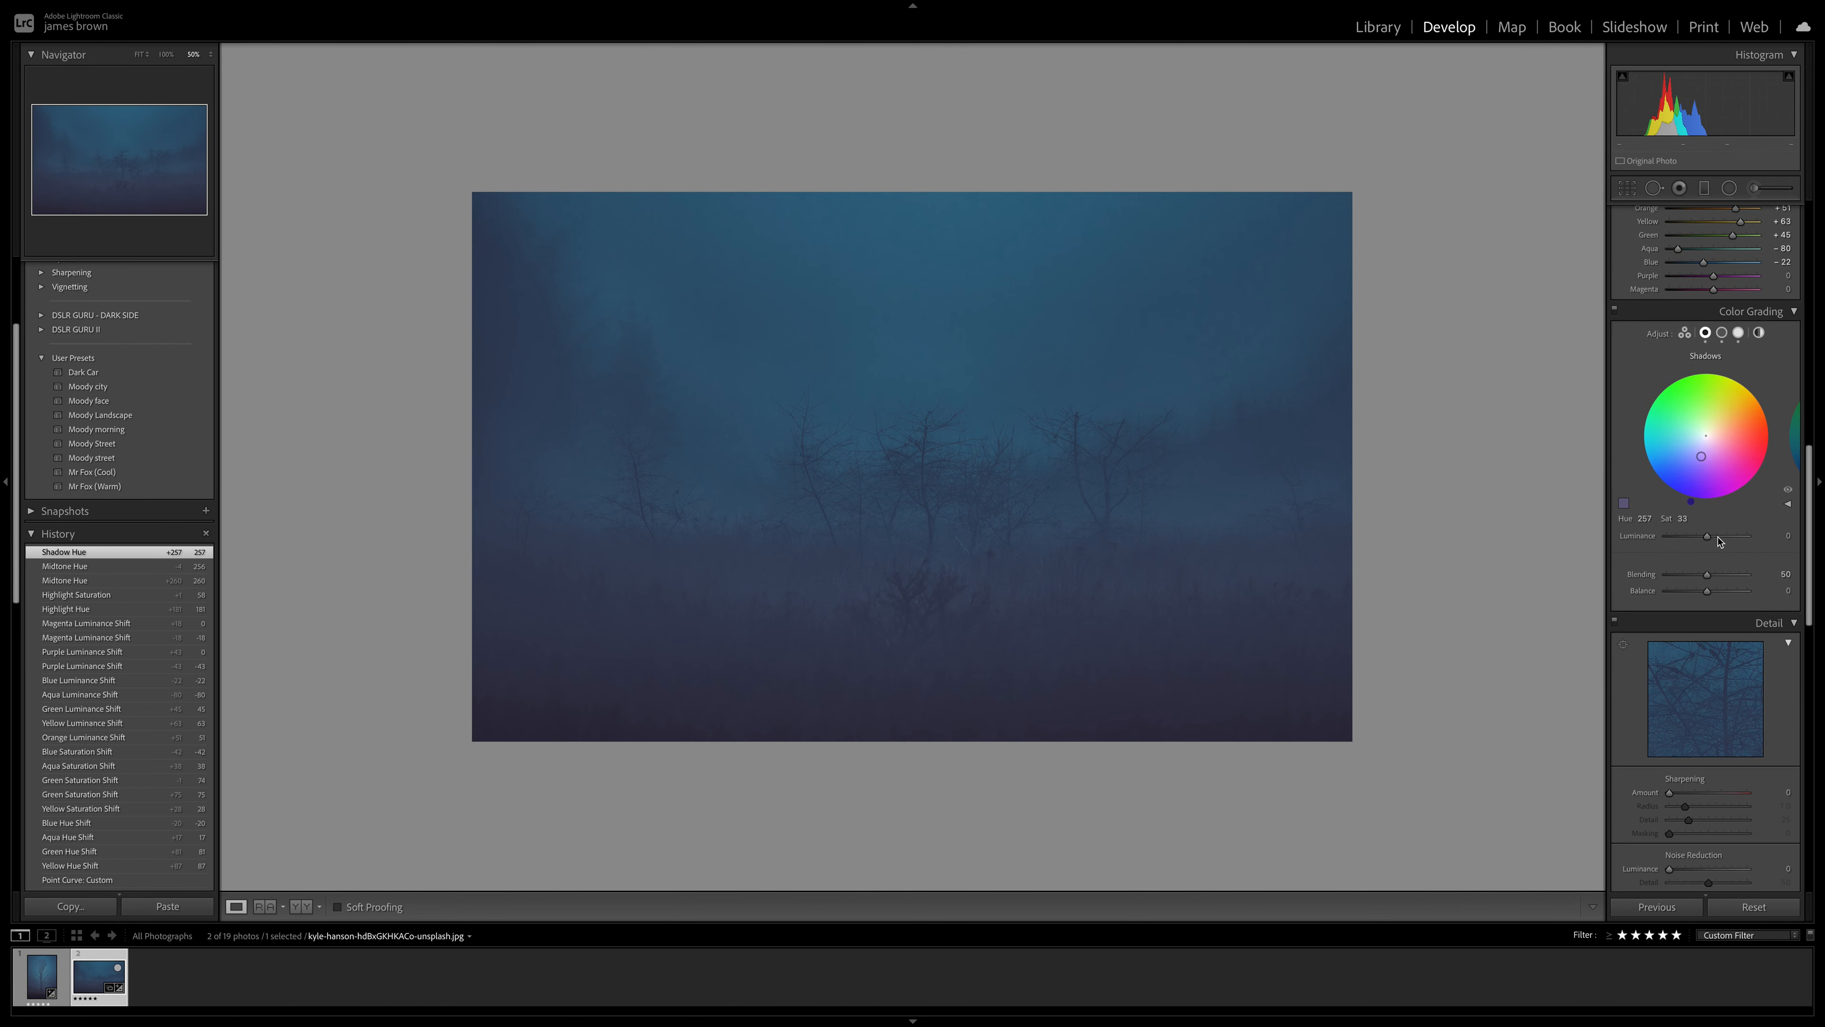
pyautogui.scroll(-12, 1668, 700)
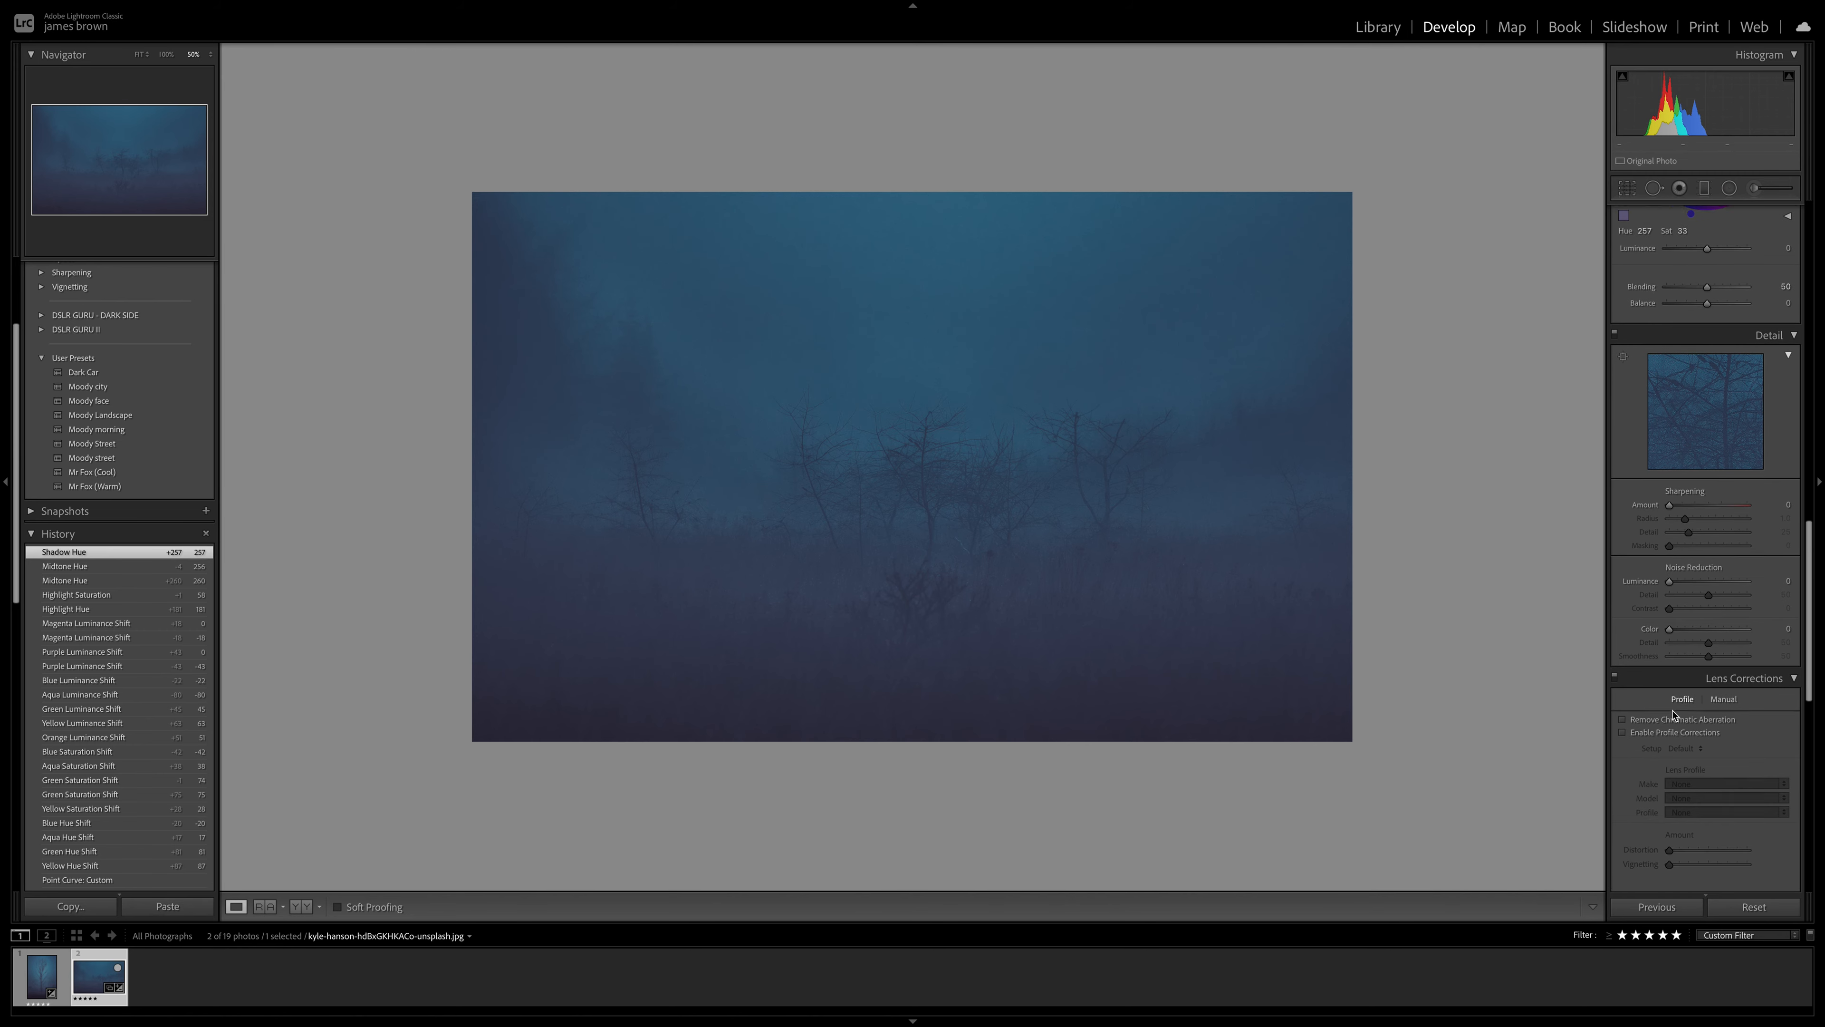
# Try out film grain of different amounts and sizes on the photo, returning the Grain Amount to 0.
pyautogui.scroll(-10, 1675, 711)
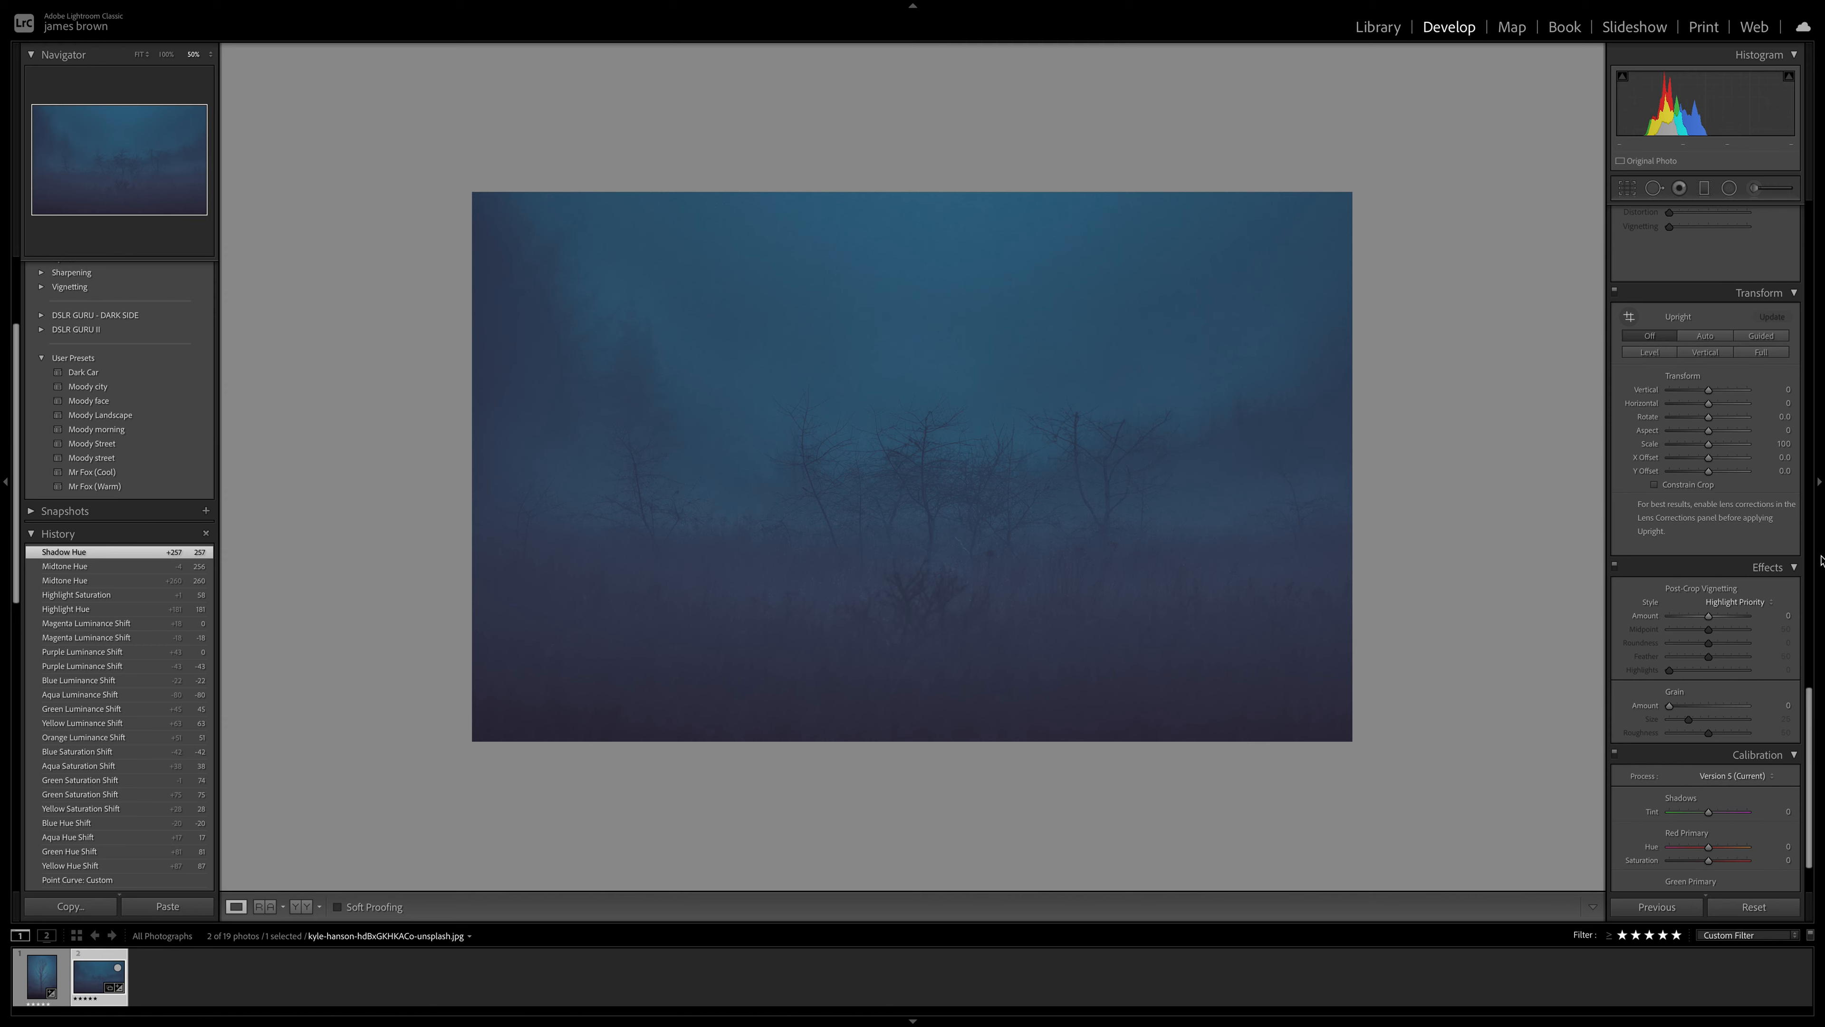
pyautogui.moveTo(1680, 708); pyautogui.dragTo(1641, 711)
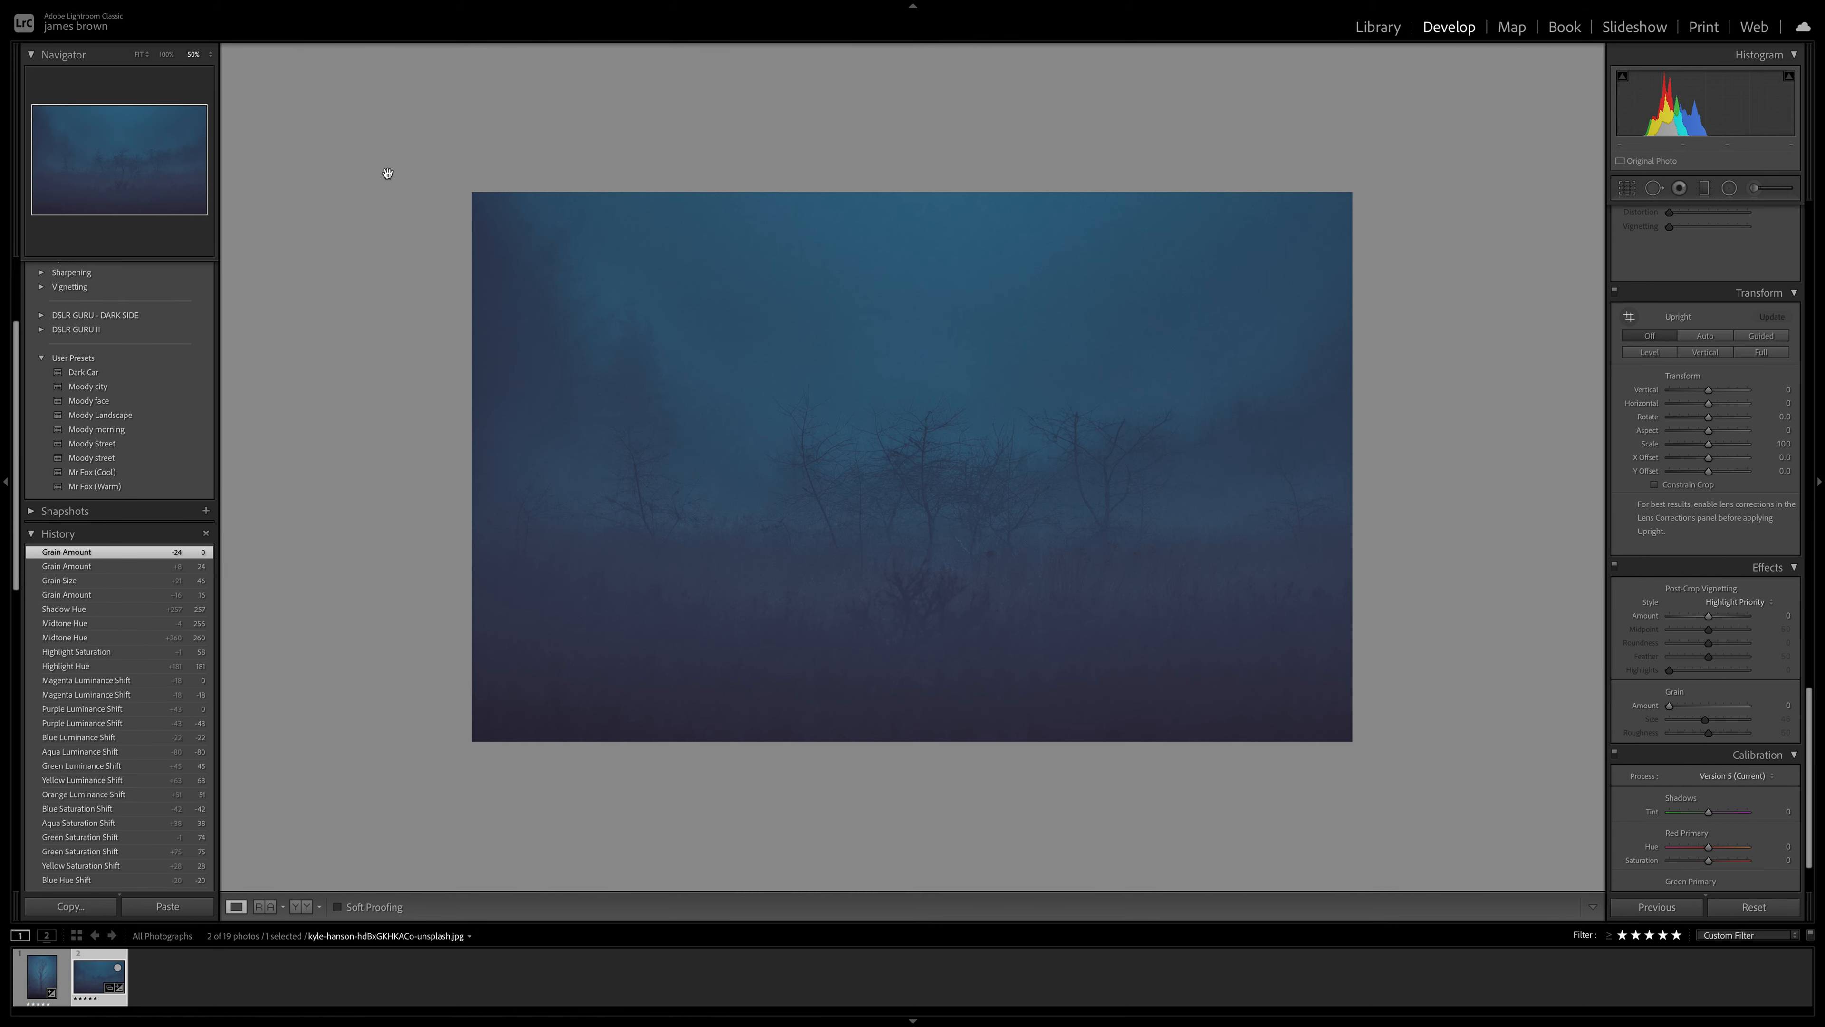
# Refine the basic tones with Highlights at -33, Shadows at +80 and Blacks at +46.
pyautogui.scroll(10, 1675, 561)
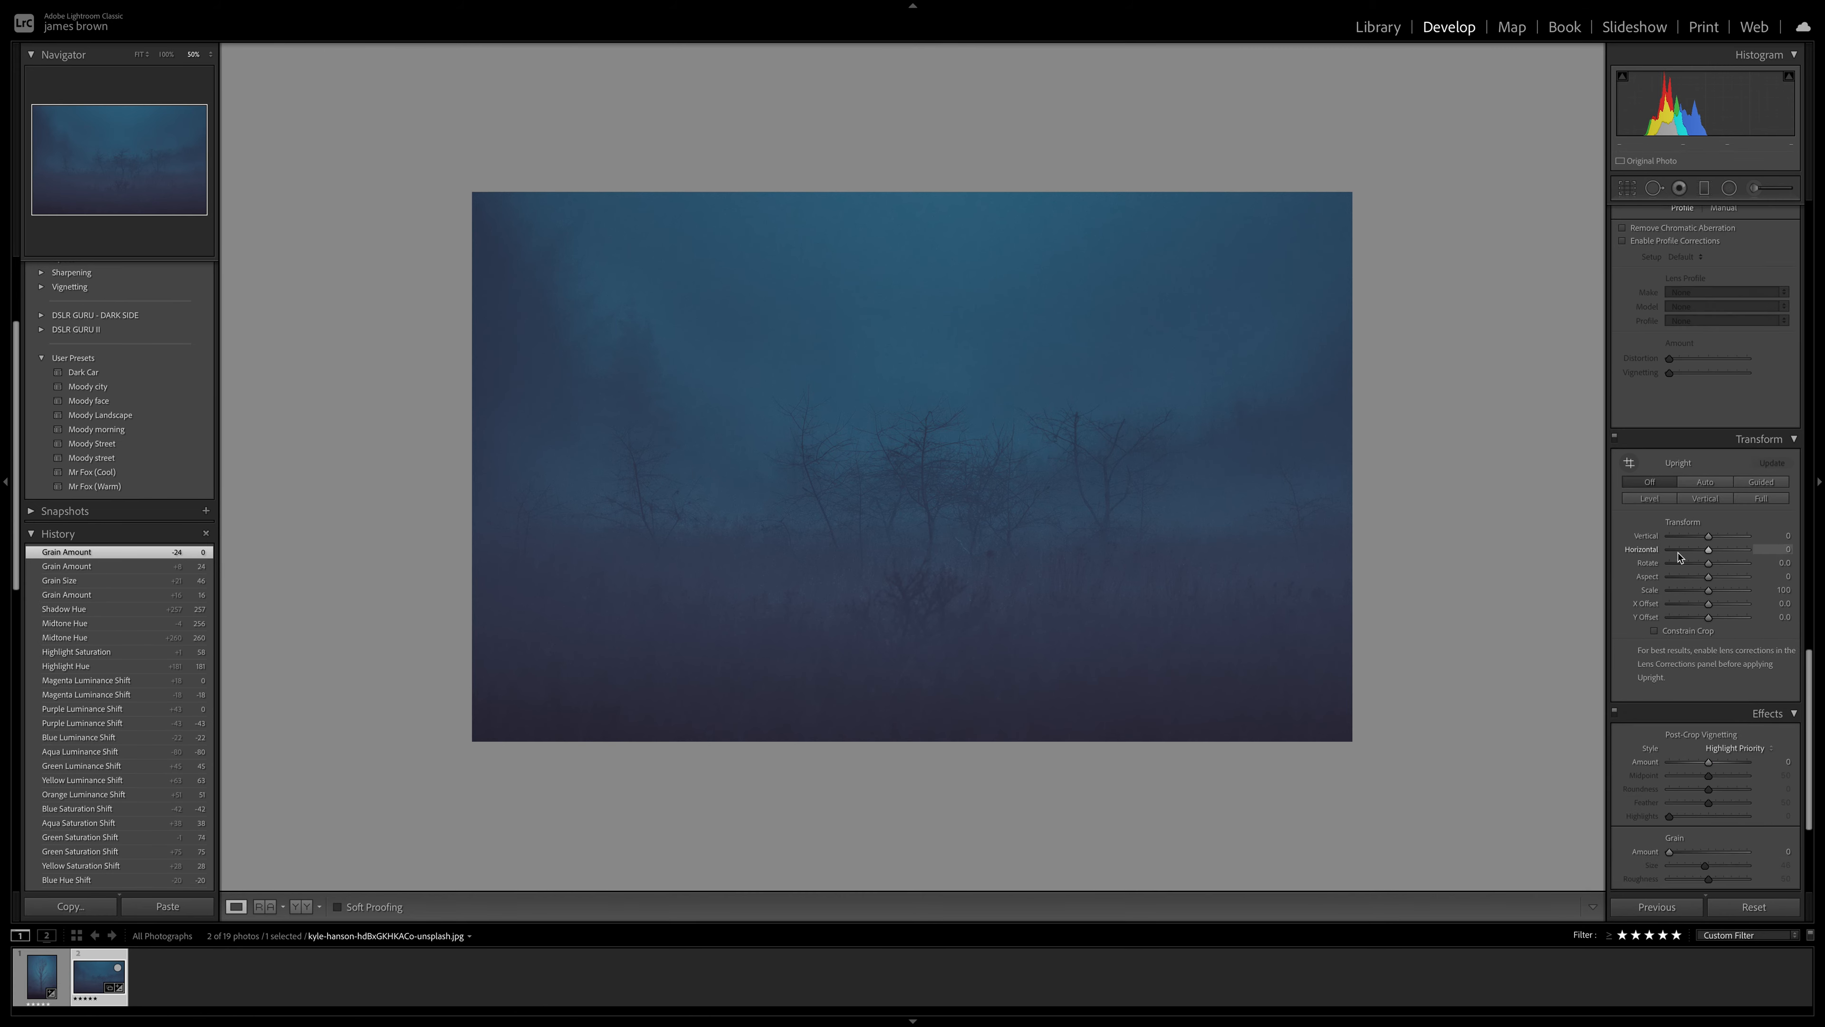
pyautogui.scroll(8, 1675, 562)
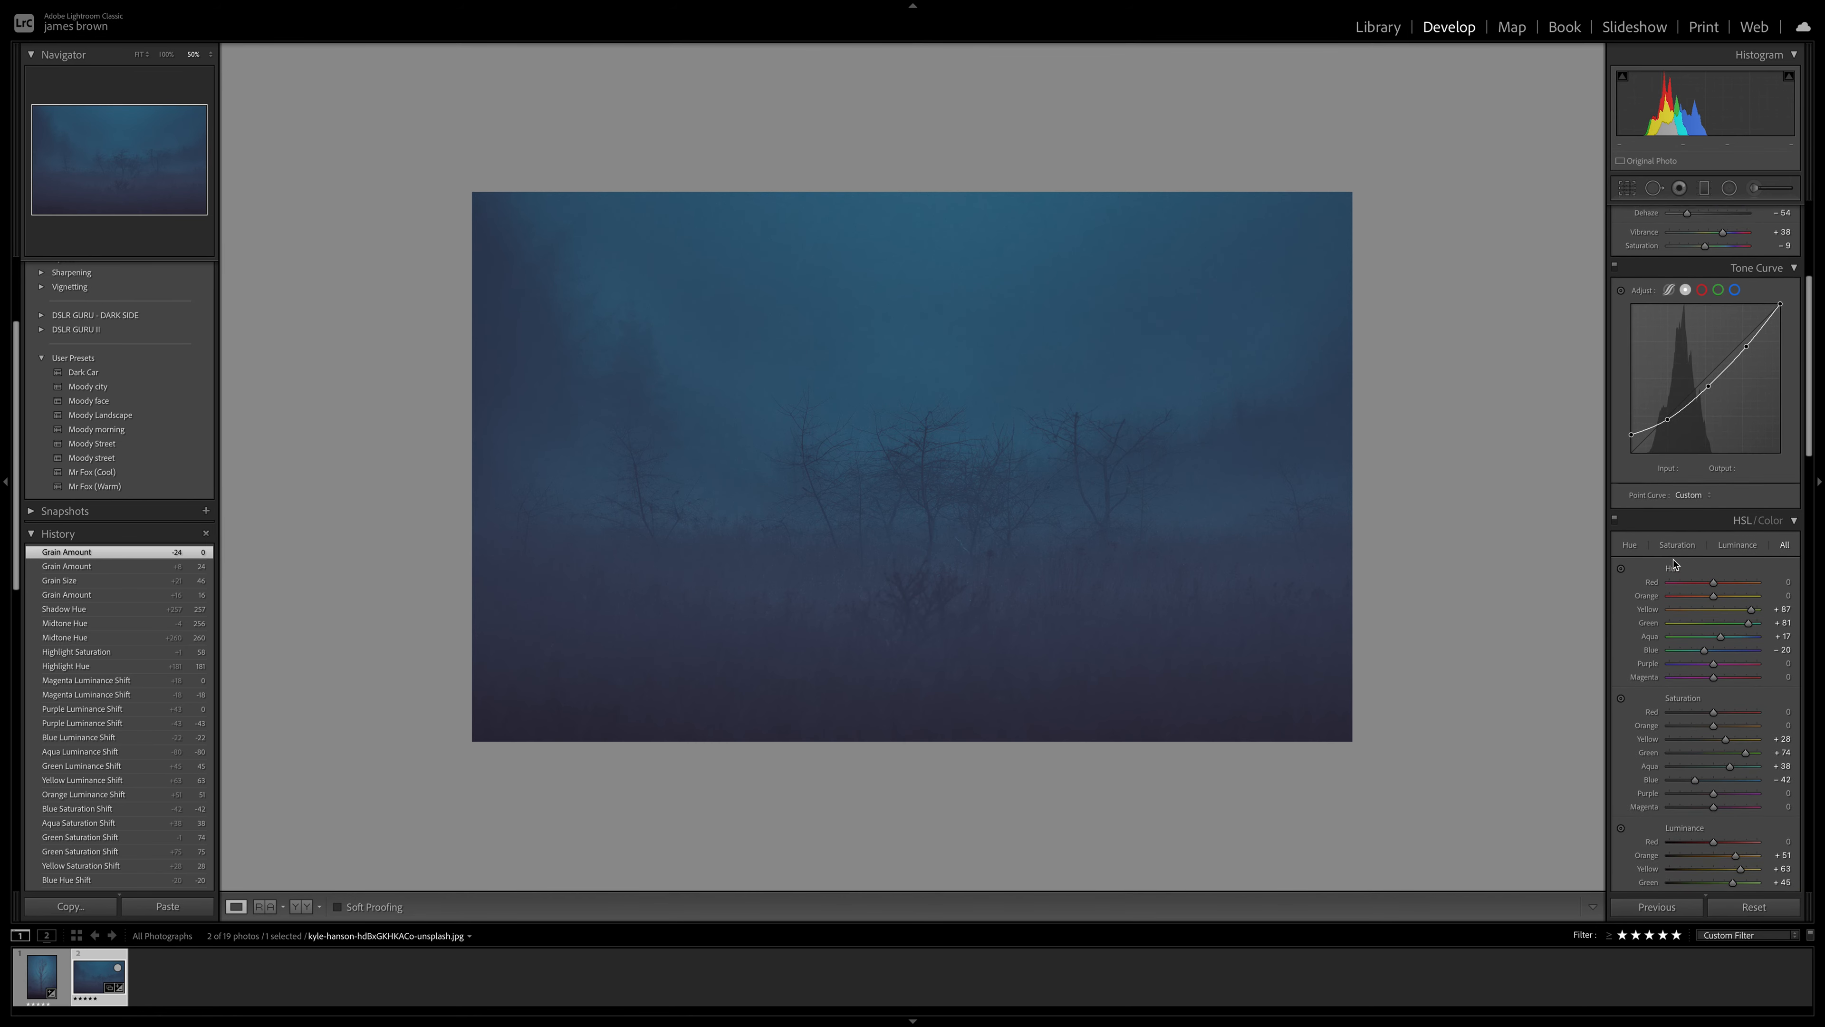
pyautogui.scroll(5, 1672, 565)
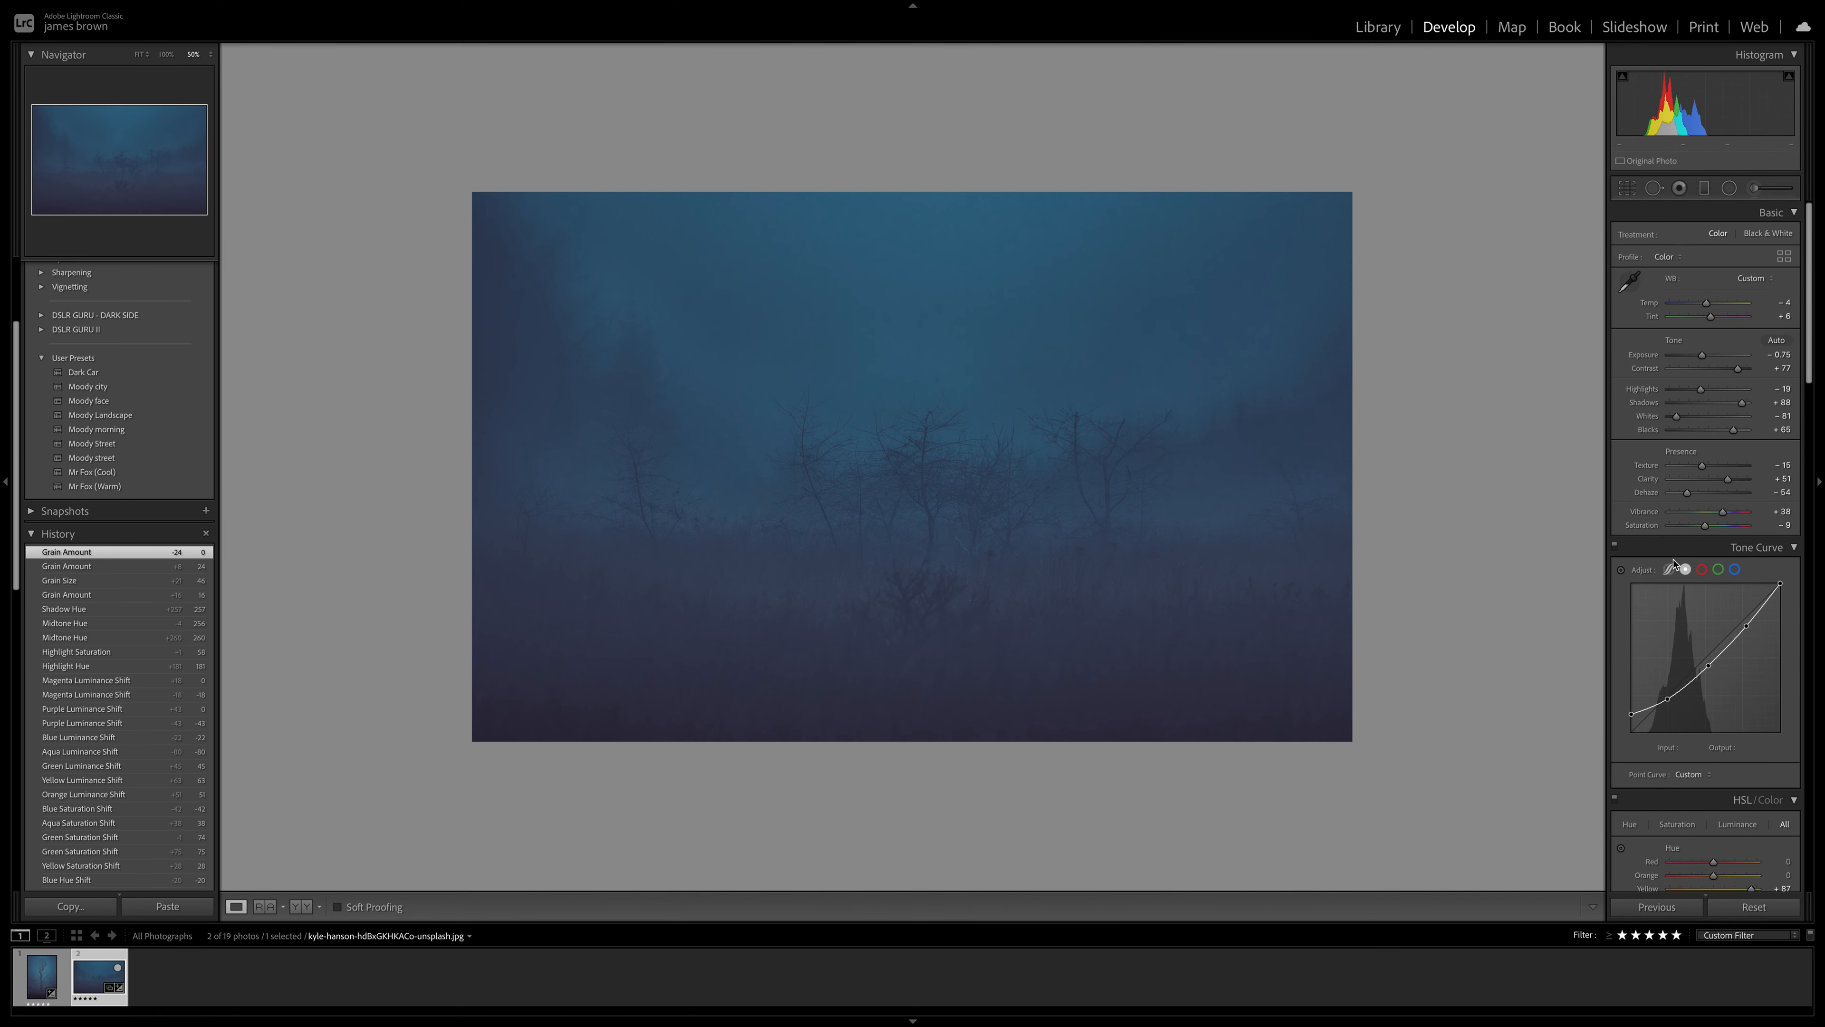
pyautogui.click(1701, 388)
pyautogui.moveTo(1700, 389); pyautogui.dragTo(1676, 417)
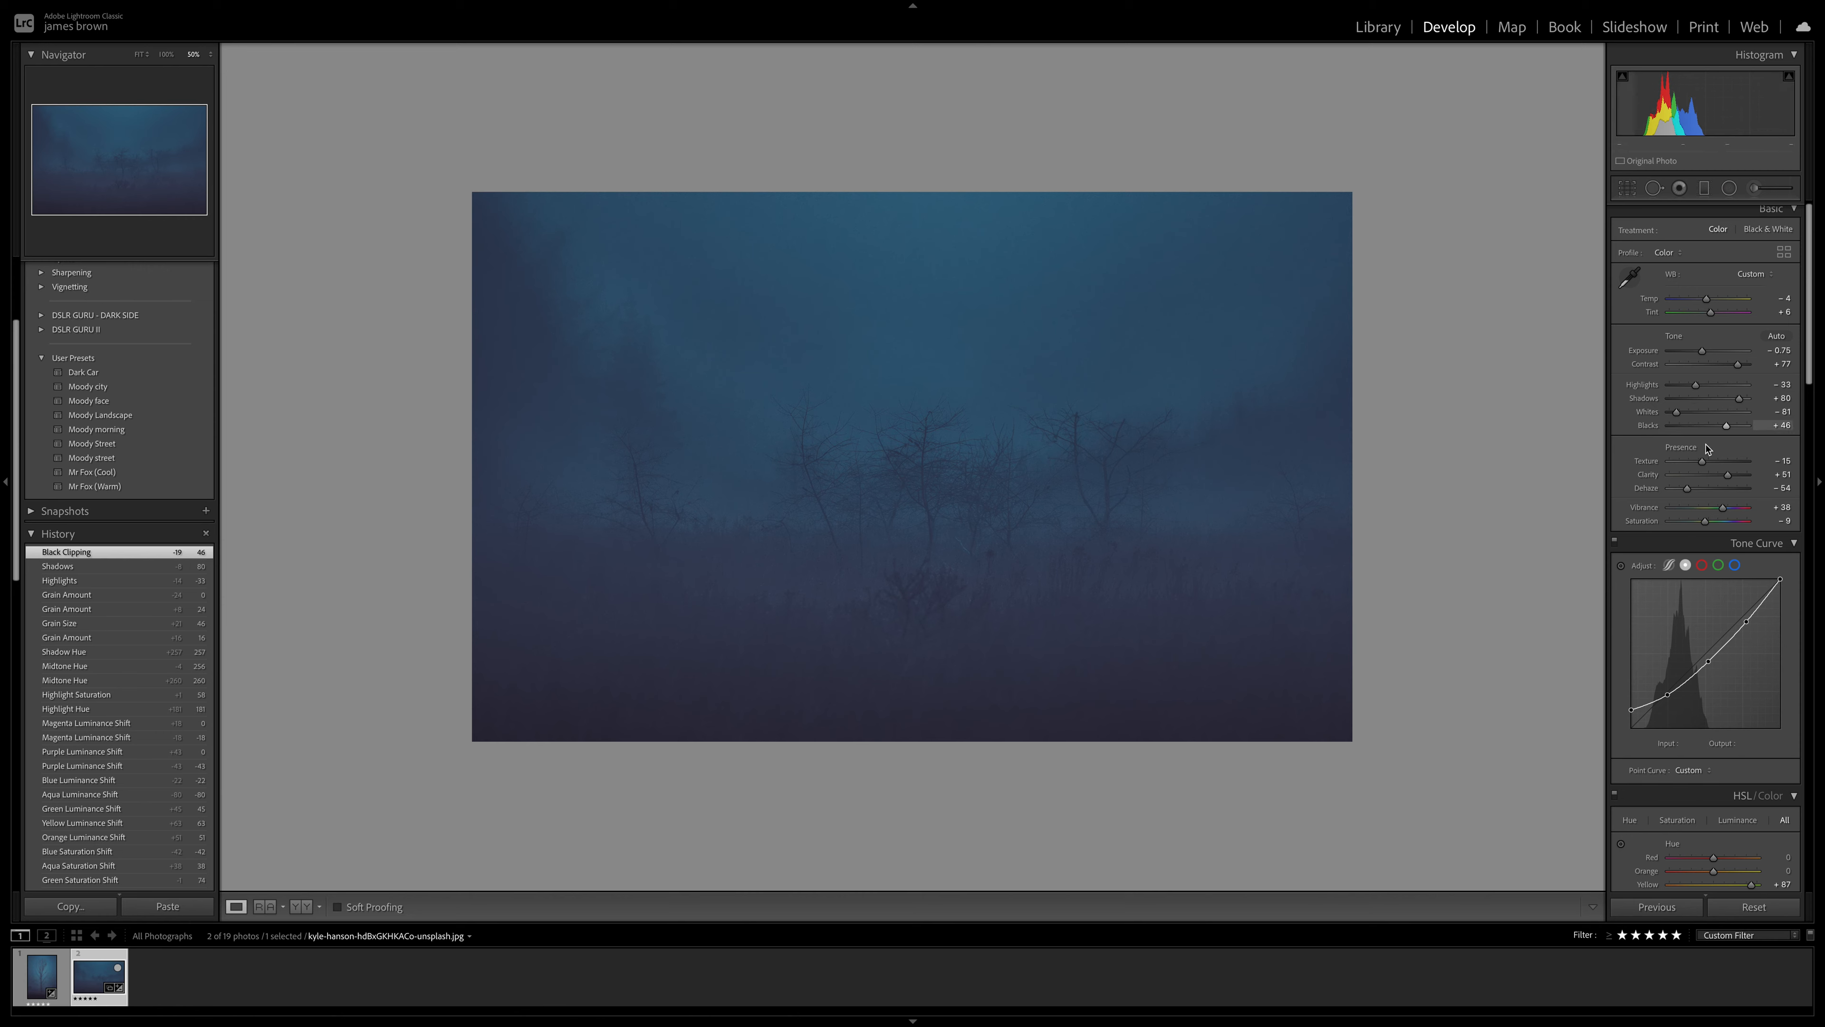
# Reshape the tone curve with the upper point at input 201, output 182, and the black point at input 0, output 35.
pyautogui.moveTo(1706, 660); pyautogui.dragTo(1738, 629)
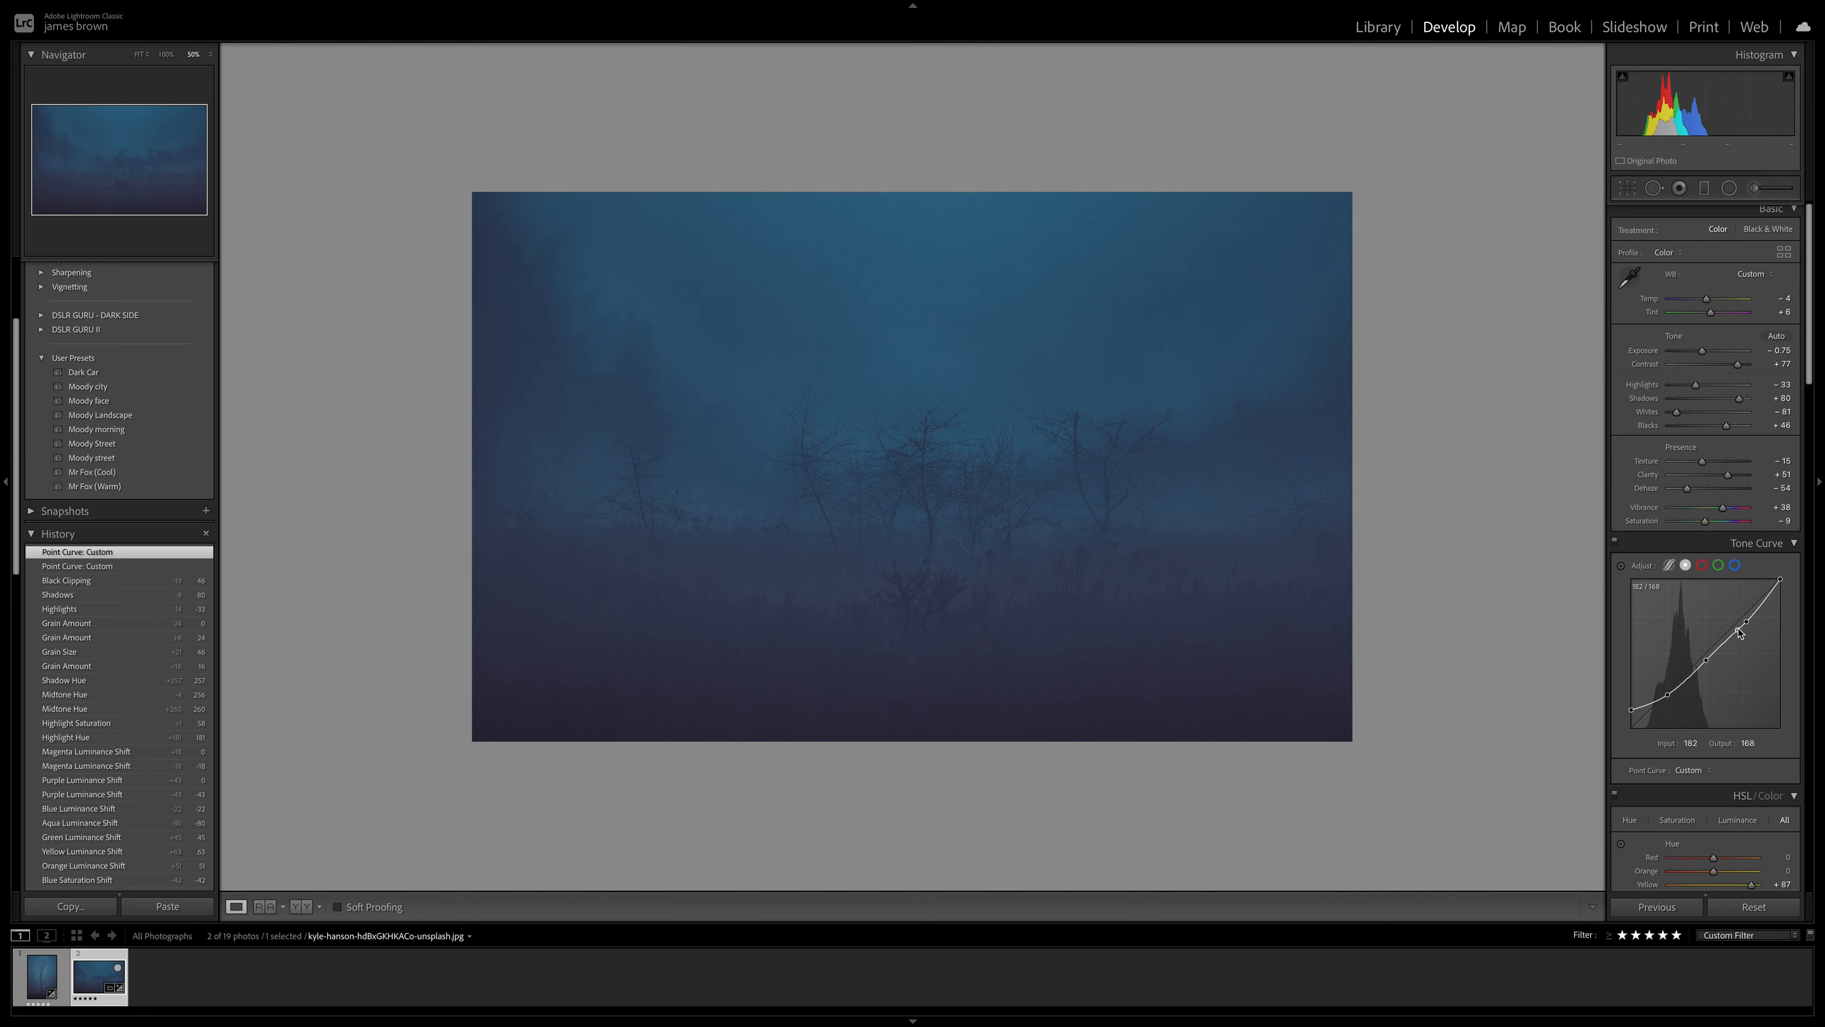
pyautogui.press('Delete')
pyautogui.click(918, 434)
pyautogui.doubleClick(1738, 630)
pyautogui.moveTo(1748, 624); pyautogui.dragTo(1749, 620)
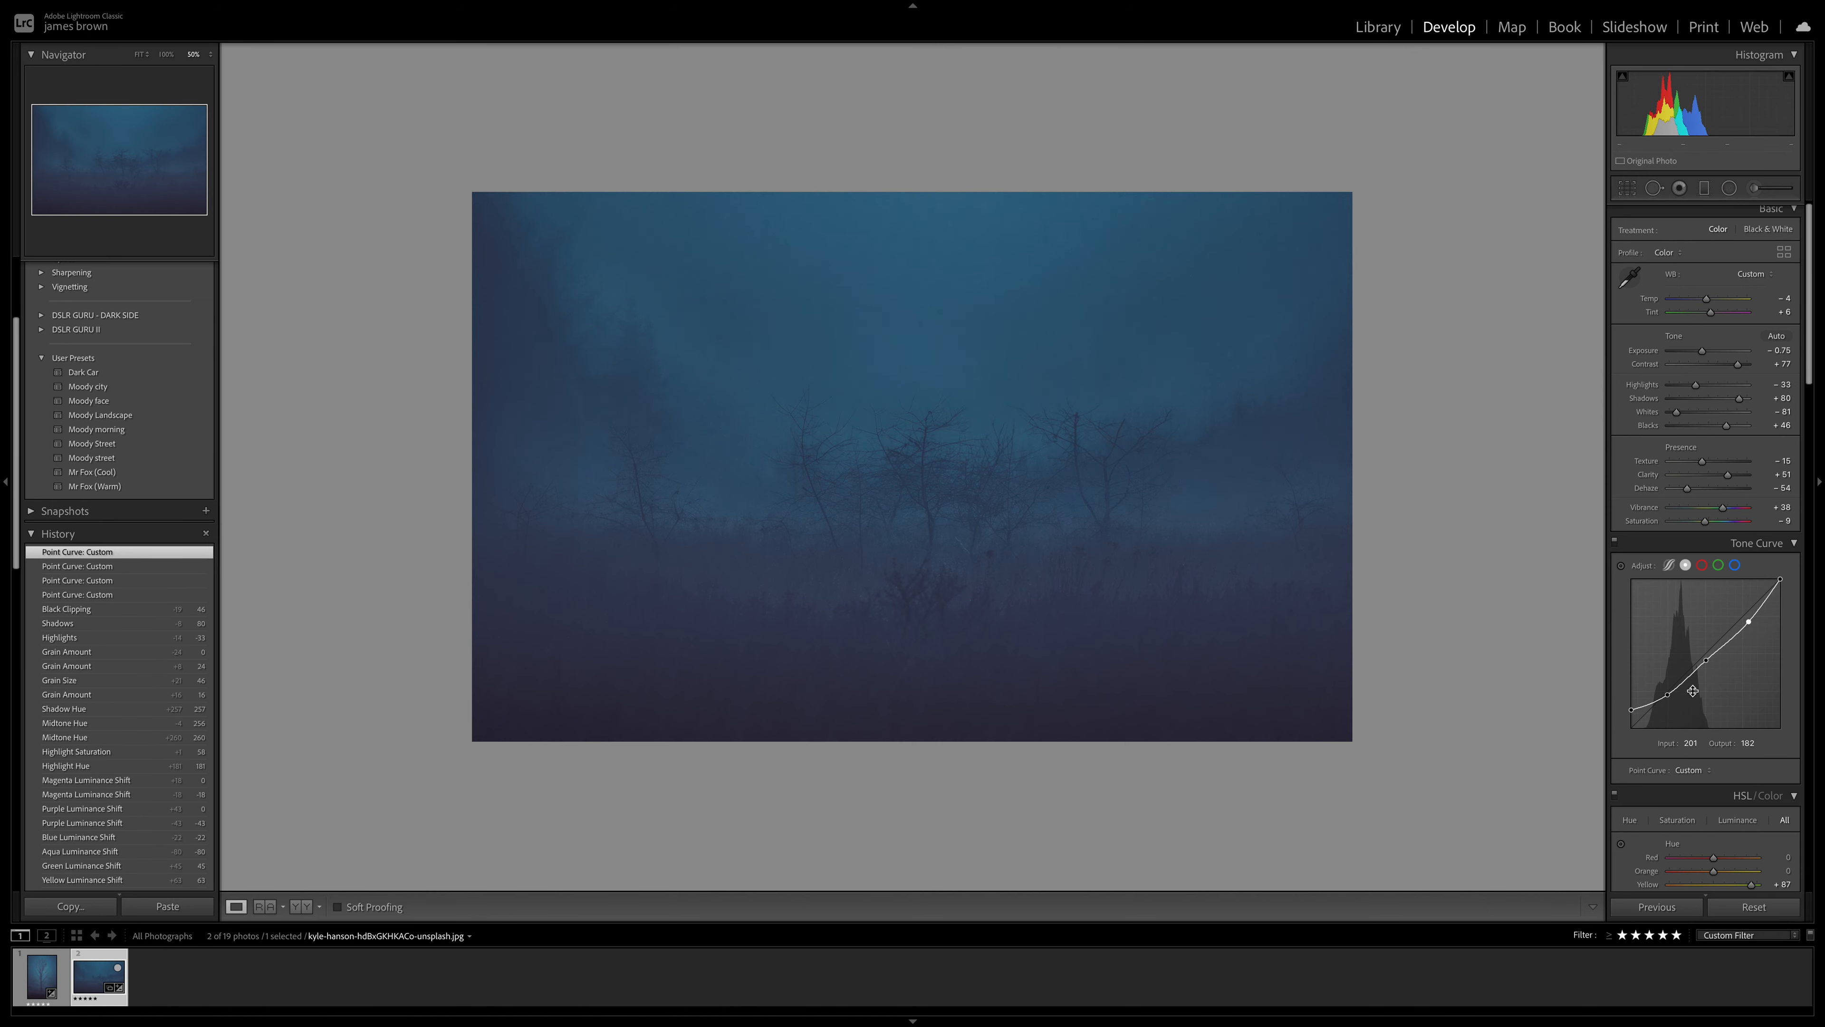
pyautogui.moveTo(1666, 697); pyautogui.dragTo(1630, 711)
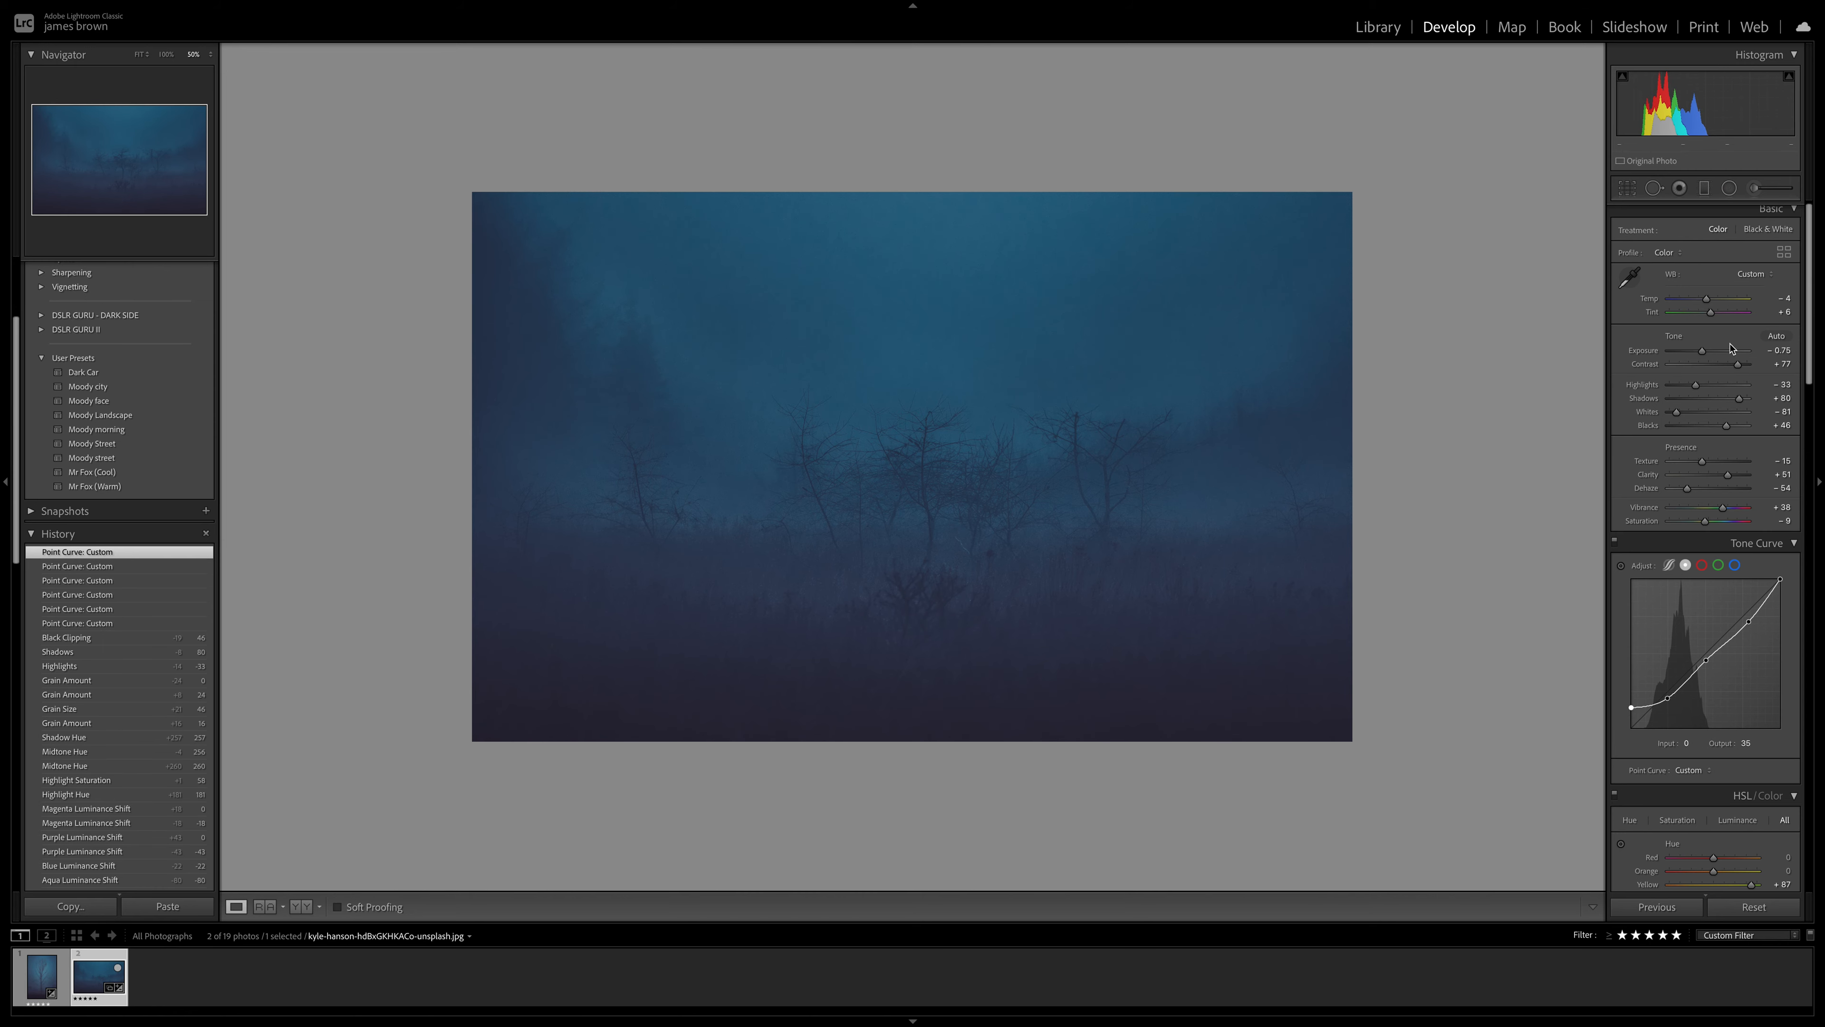
# Try brighter and darker Exposure values of -0.65 and -1.00, settling on -0.75.
pyautogui.moveTo(1704, 352); pyautogui.dragTo(1706, 354)
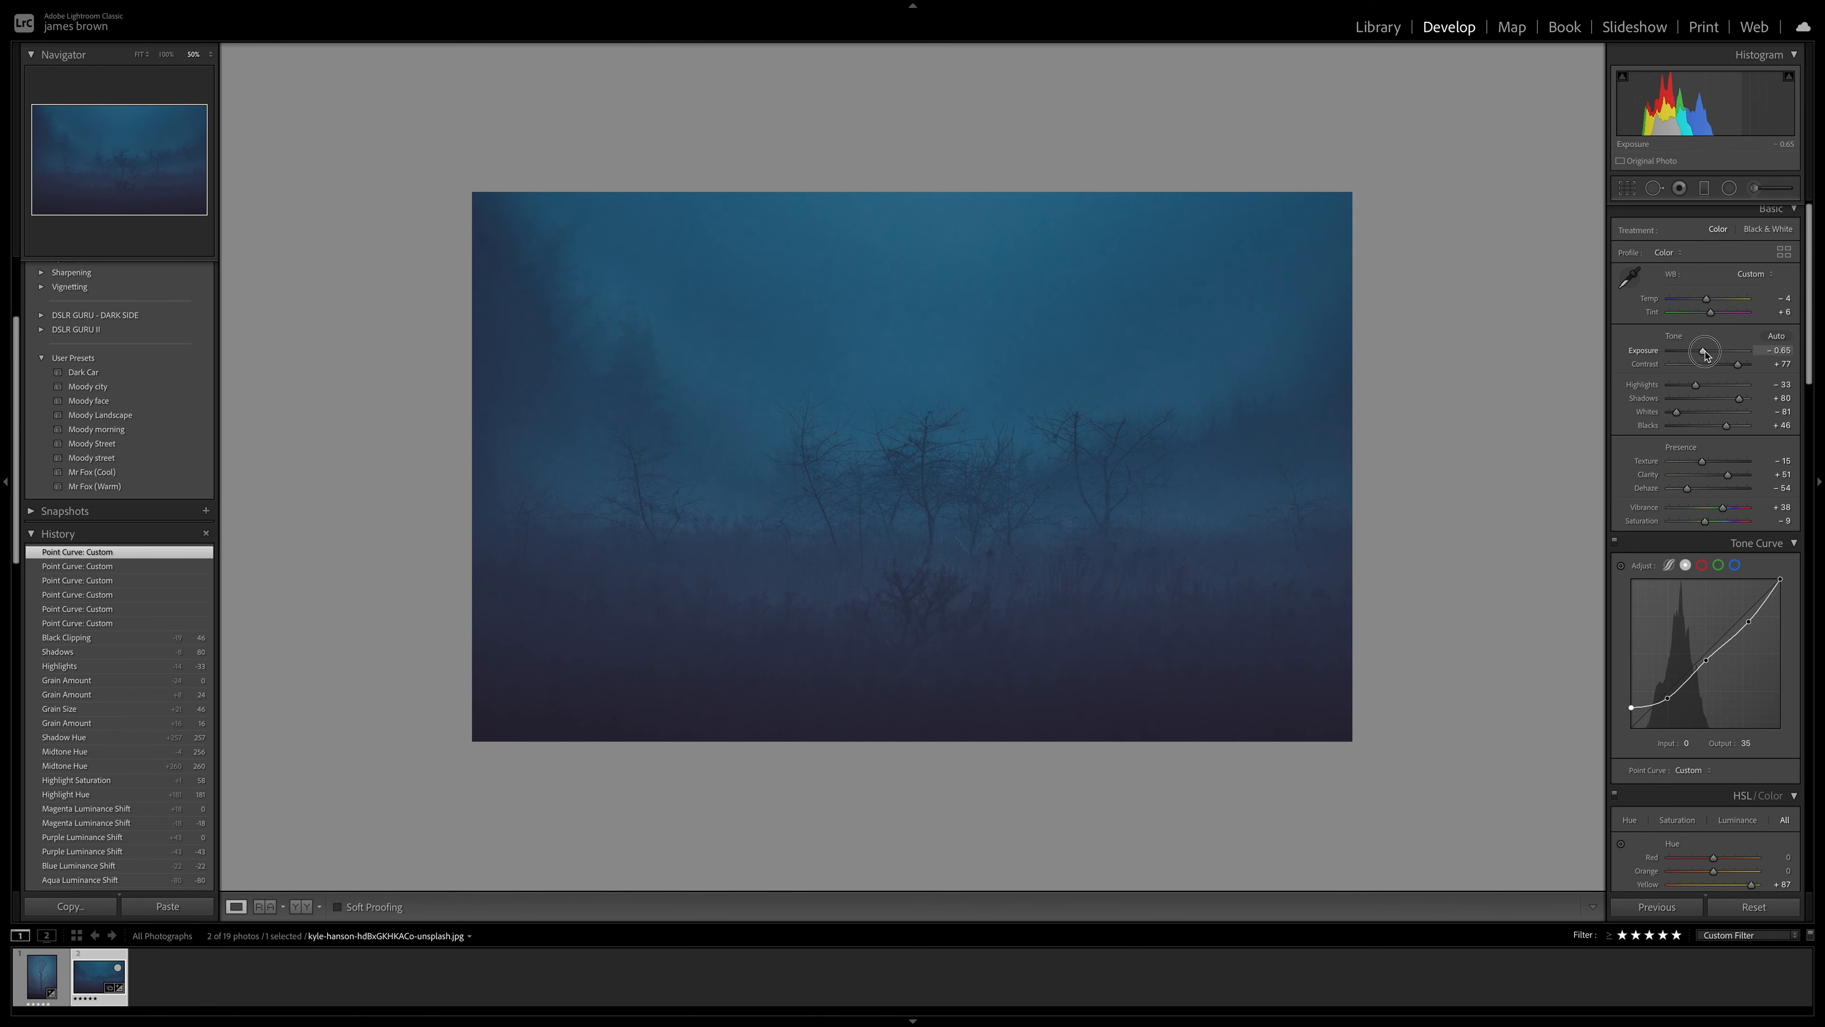
pyautogui.moveTo(1706, 355); pyautogui.dragTo(1701, 352)
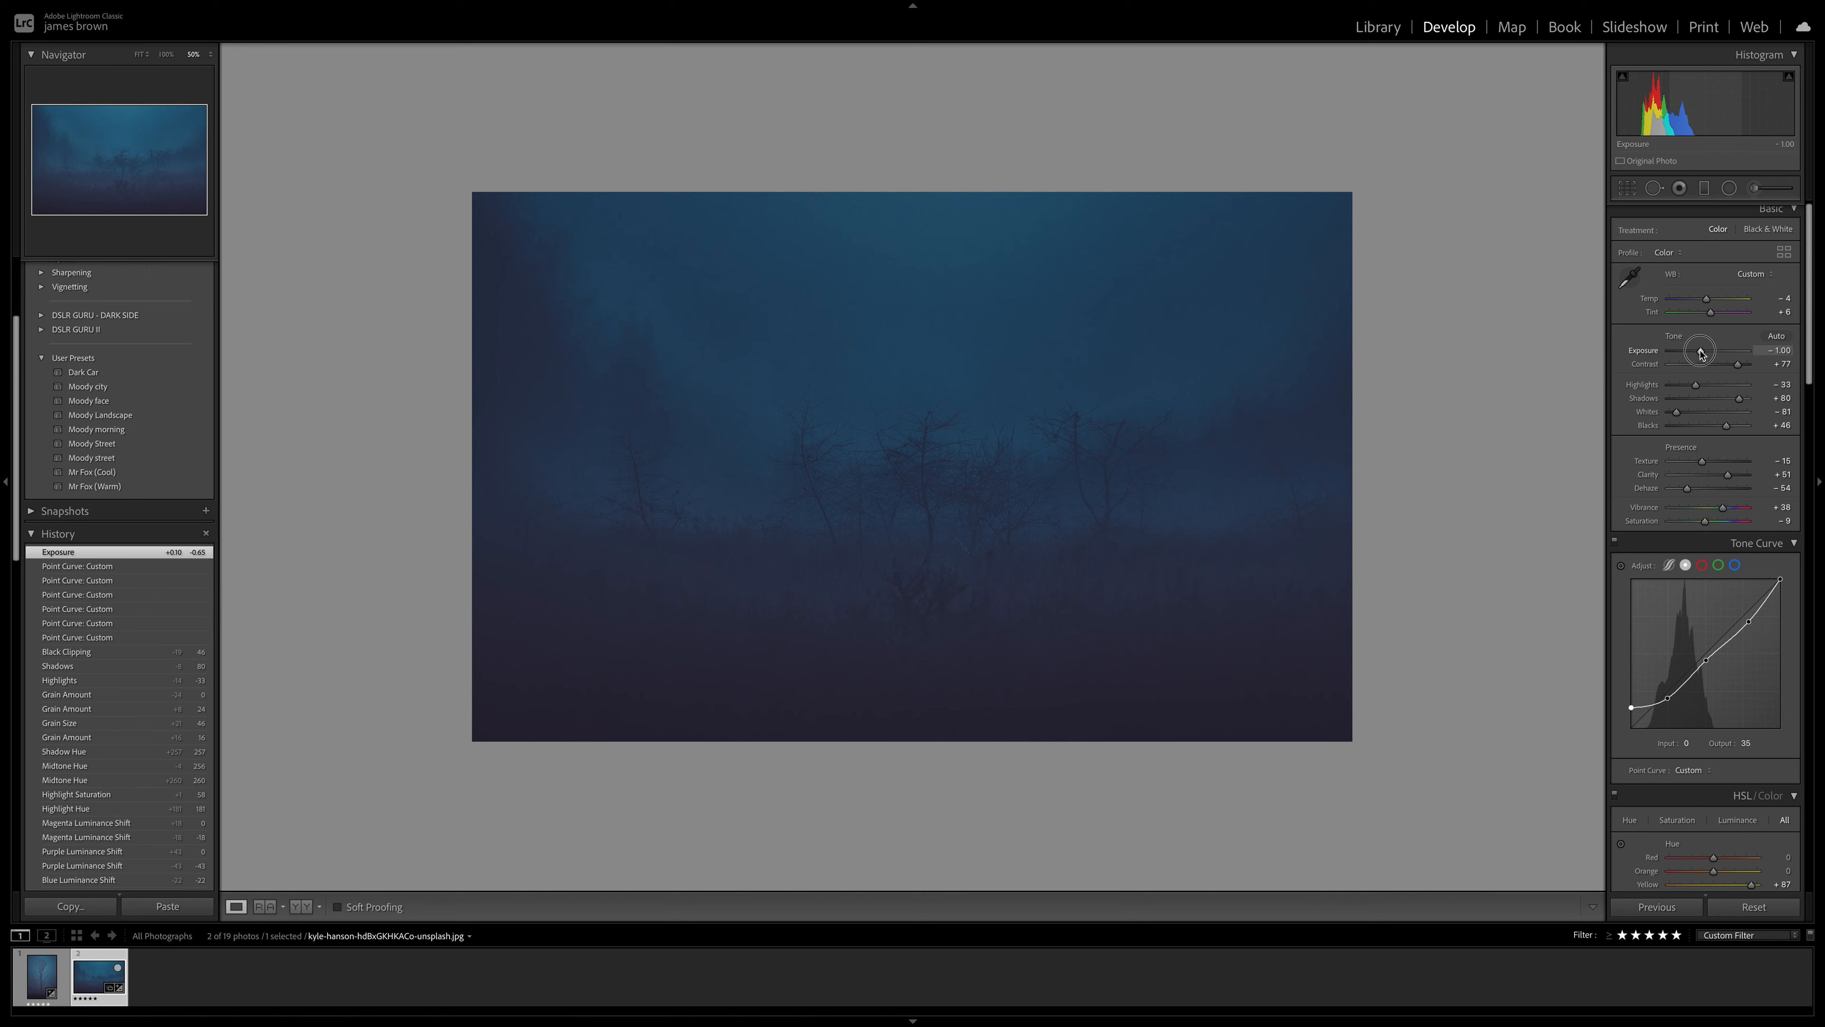
pyautogui.moveTo(1701, 352); pyautogui.dragTo(1702, 353)
pyautogui.moveTo(1703, 354); pyautogui.dragTo(1703, 353)
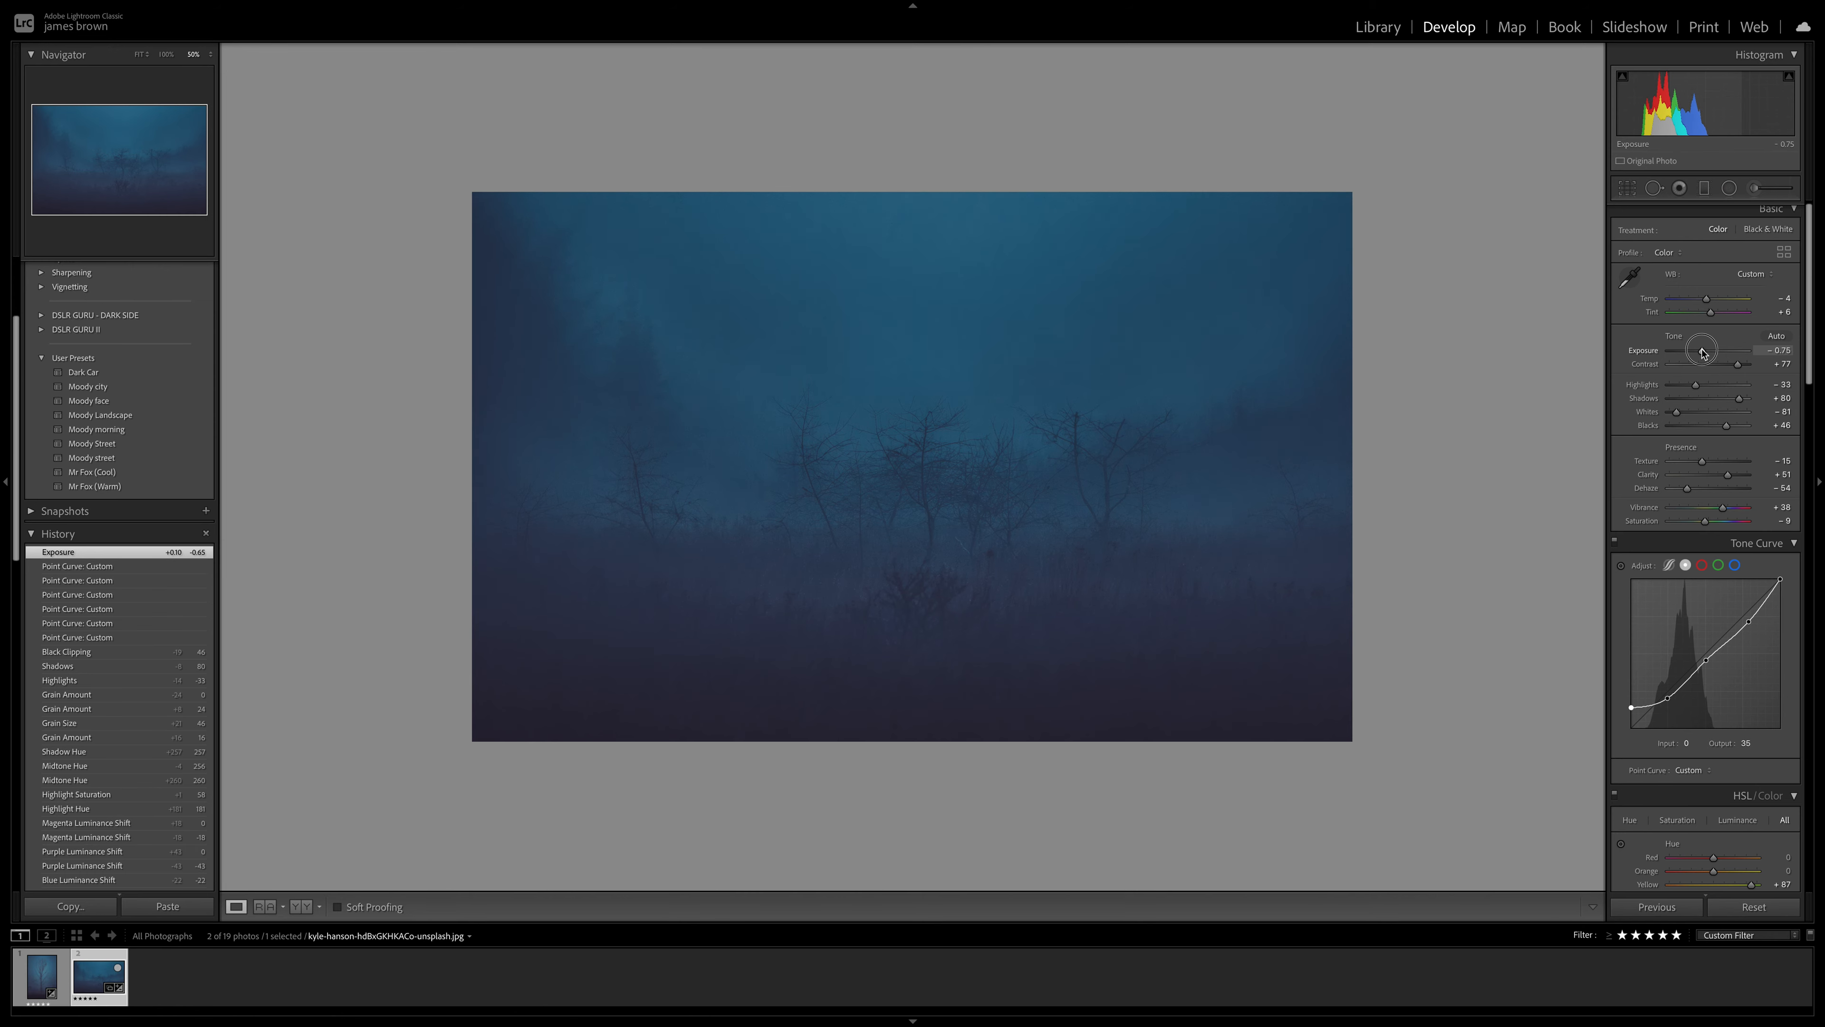
pyautogui.moveTo(1702, 352); pyautogui.dragTo(1702, 352)
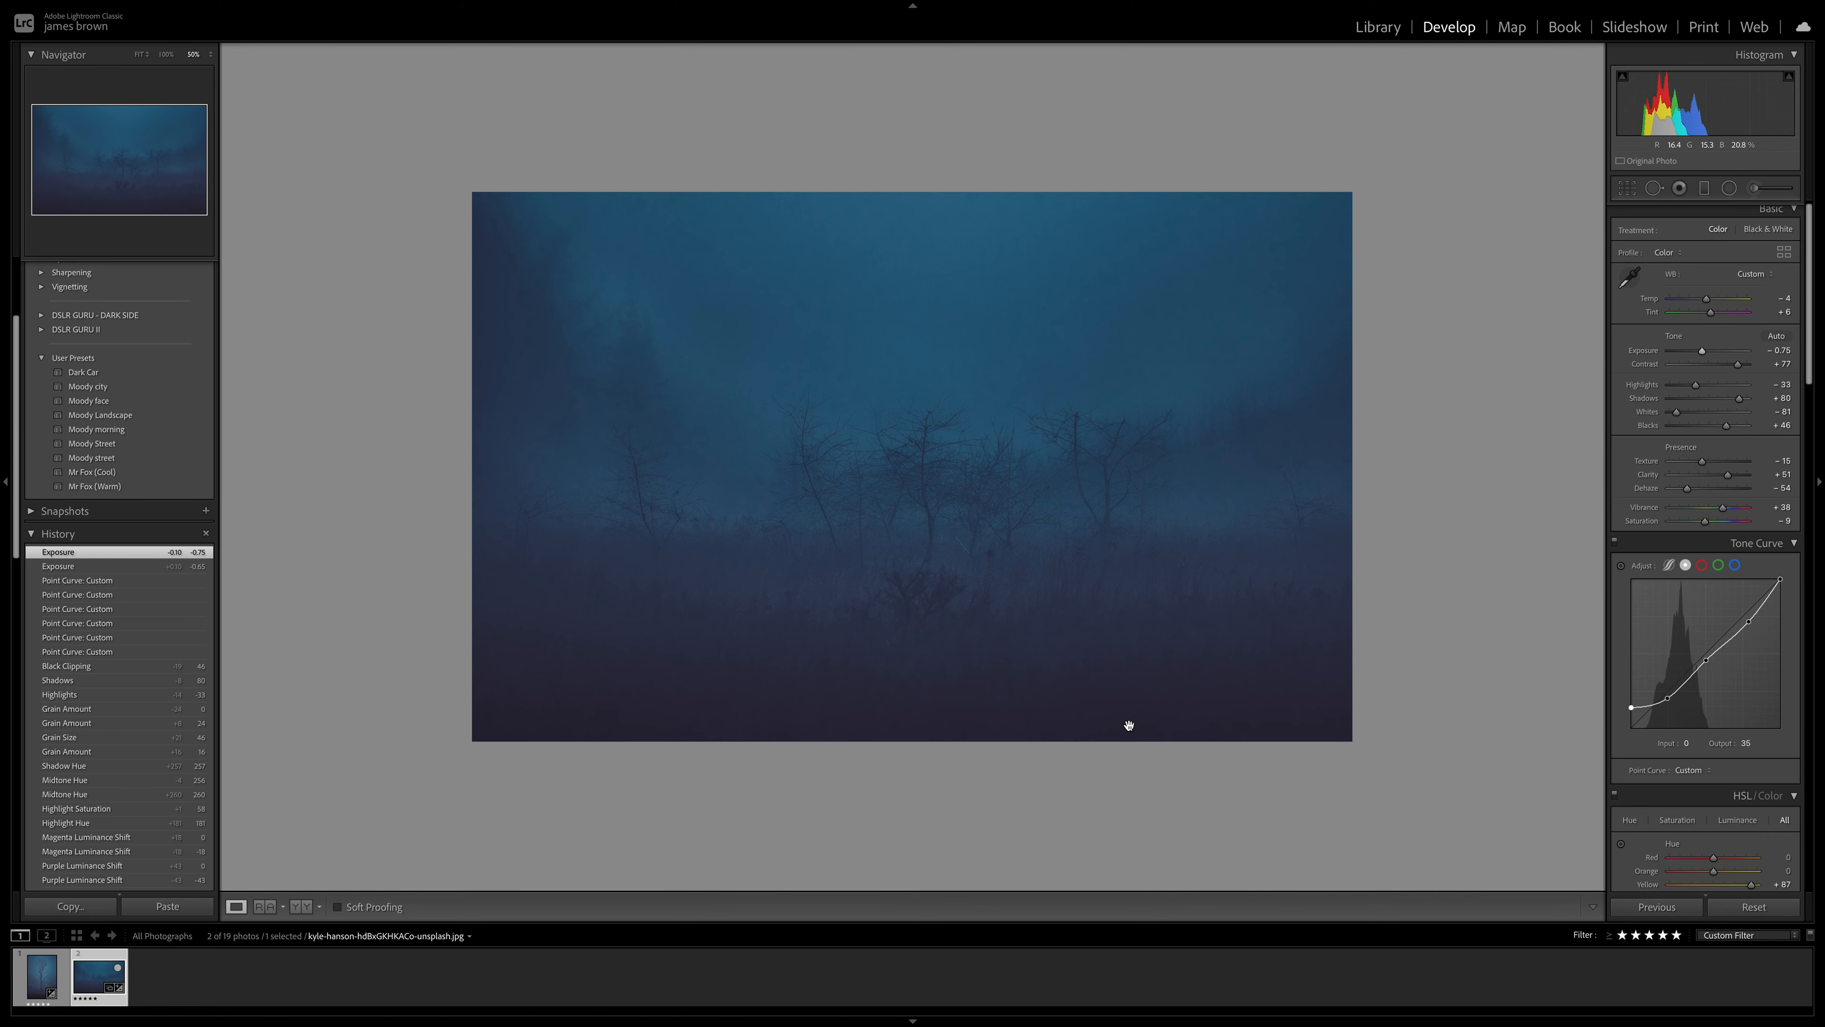
# Compare the photo side by side with its original, and review the Basic, Tone Curve and HSL settings.
pyautogui.press('y')
pyautogui.click(1145, 687)
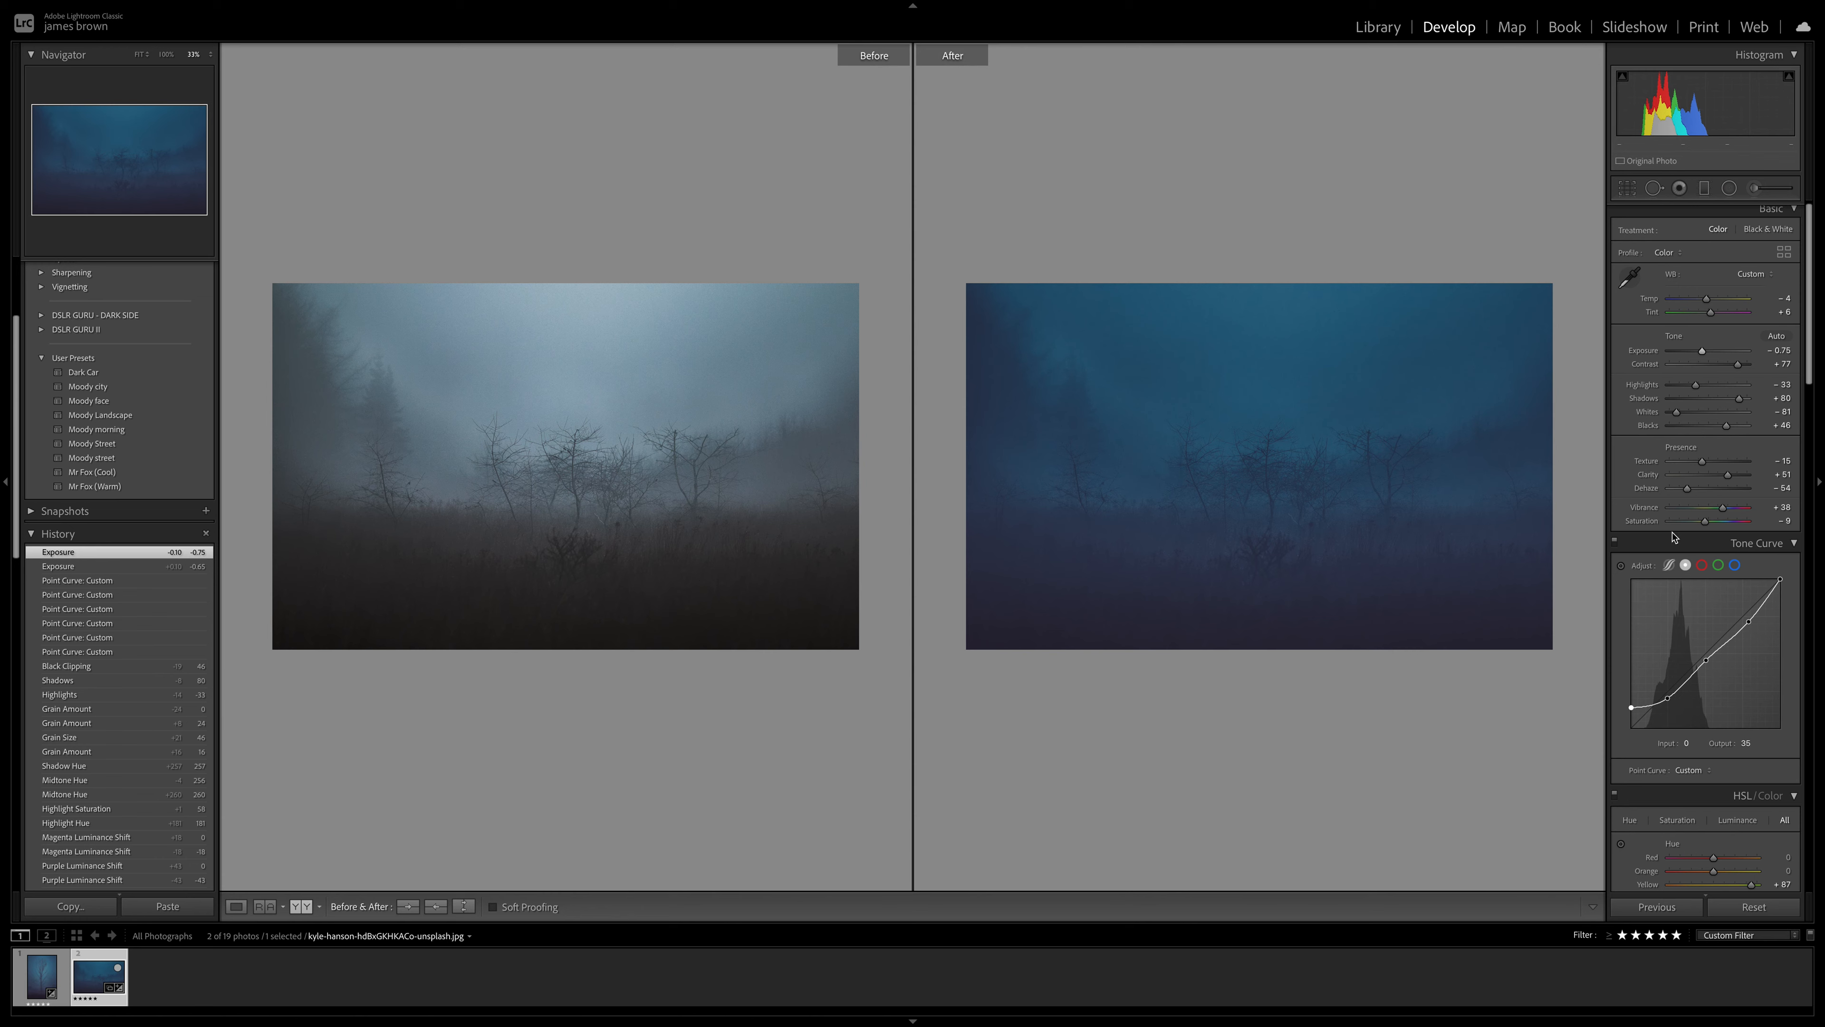
pyautogui.scroll(-3, 1736, 499)
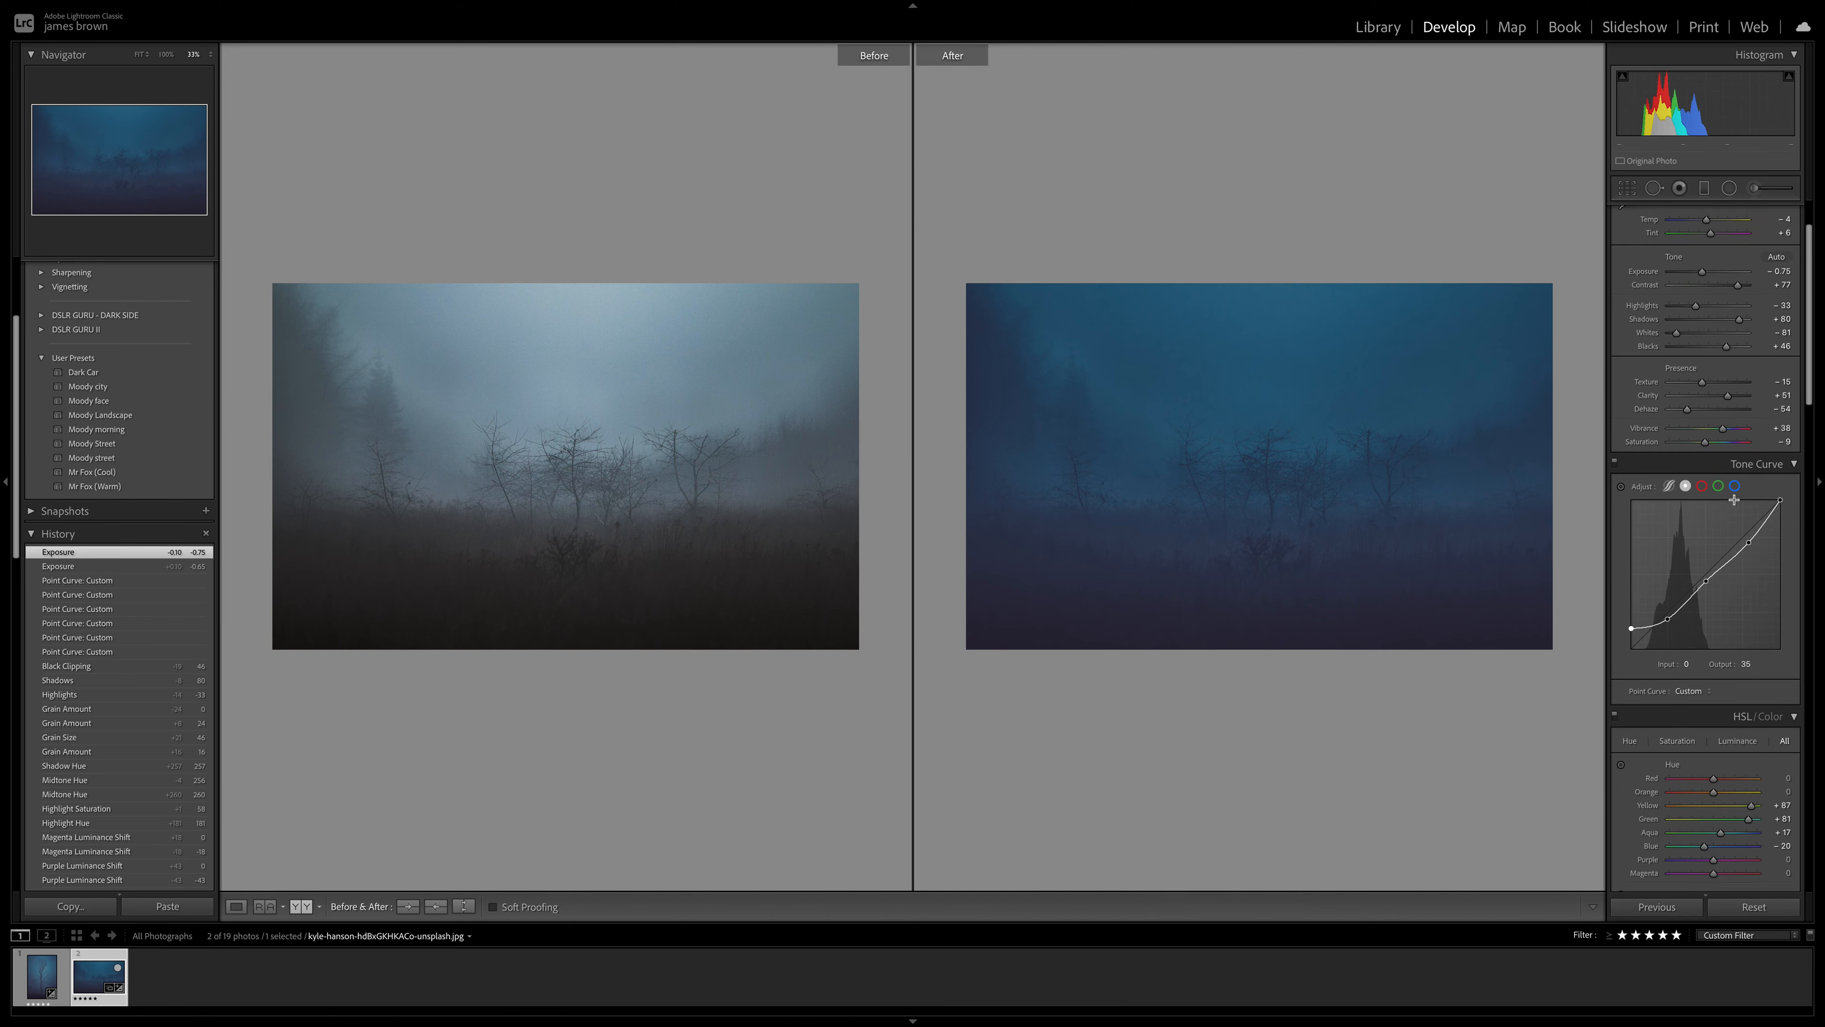
pyautogui.scroll(-1, 1736, 499)
pyautogui.scroll(-1, 1741, 532)
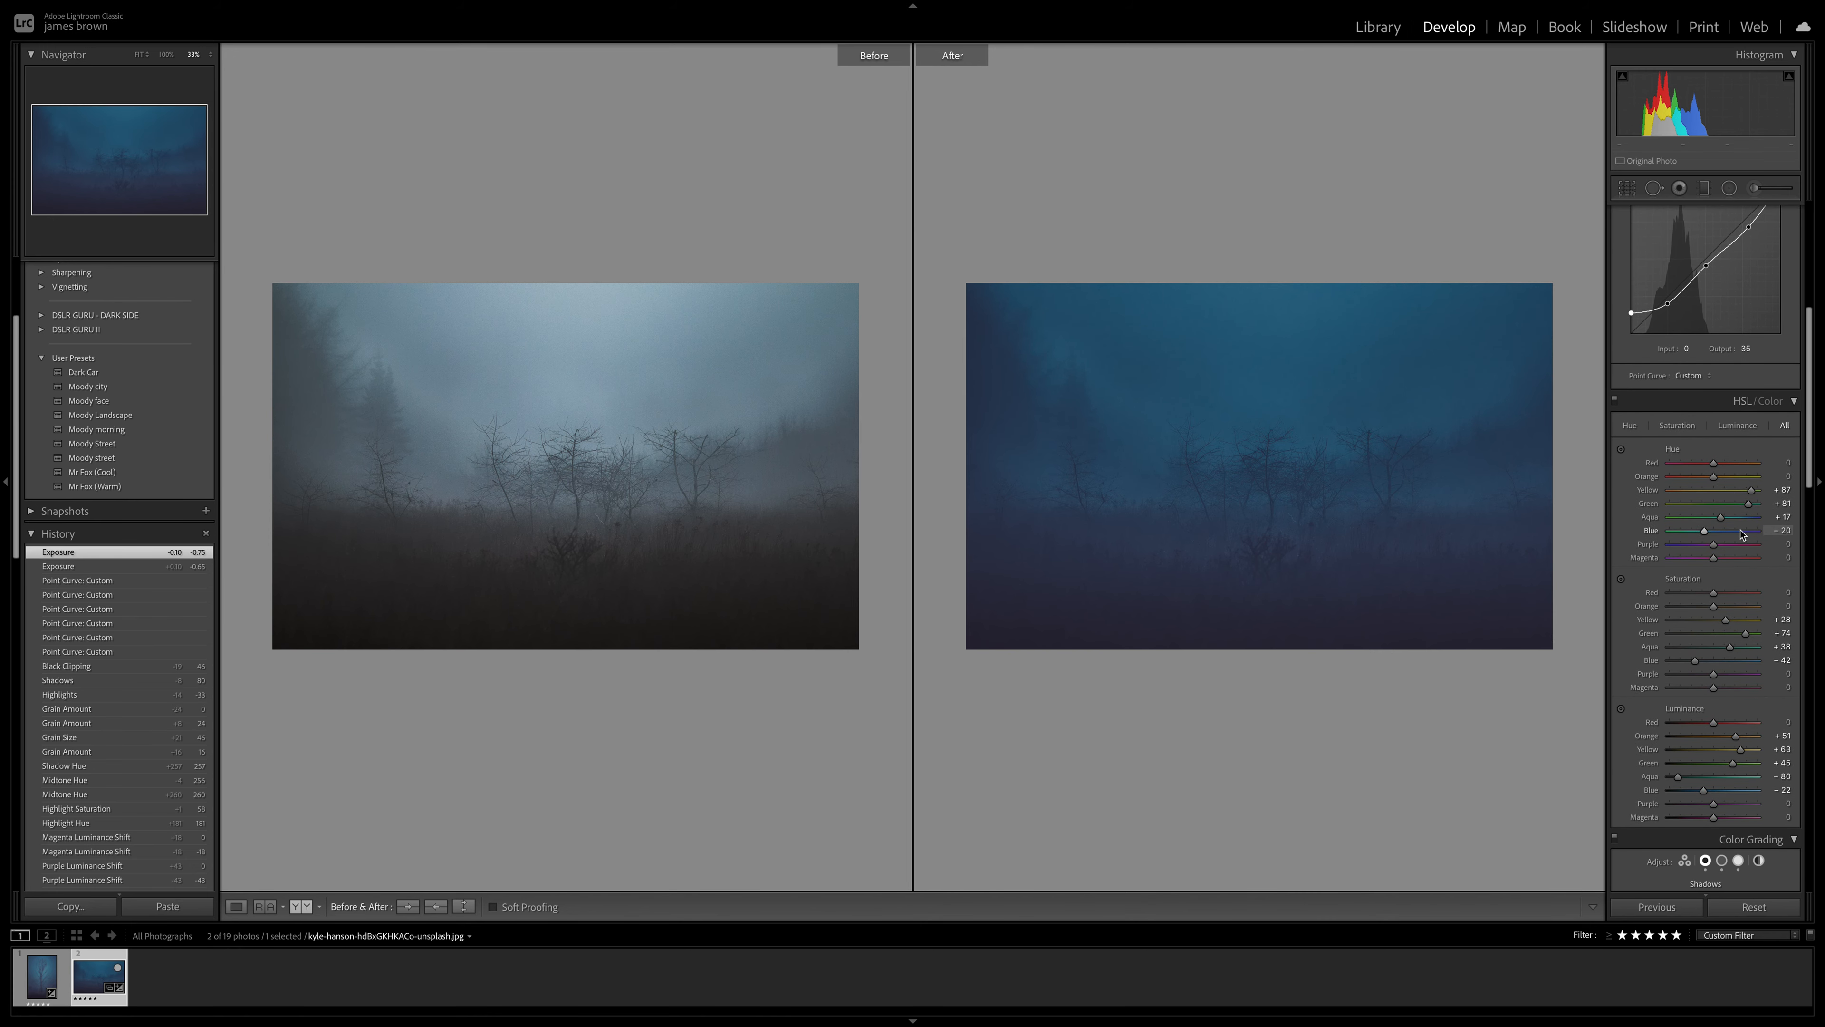
pyautogui.scroll(-2, 1741, 538)
pyautogui.scroll(7, 1724, 431)
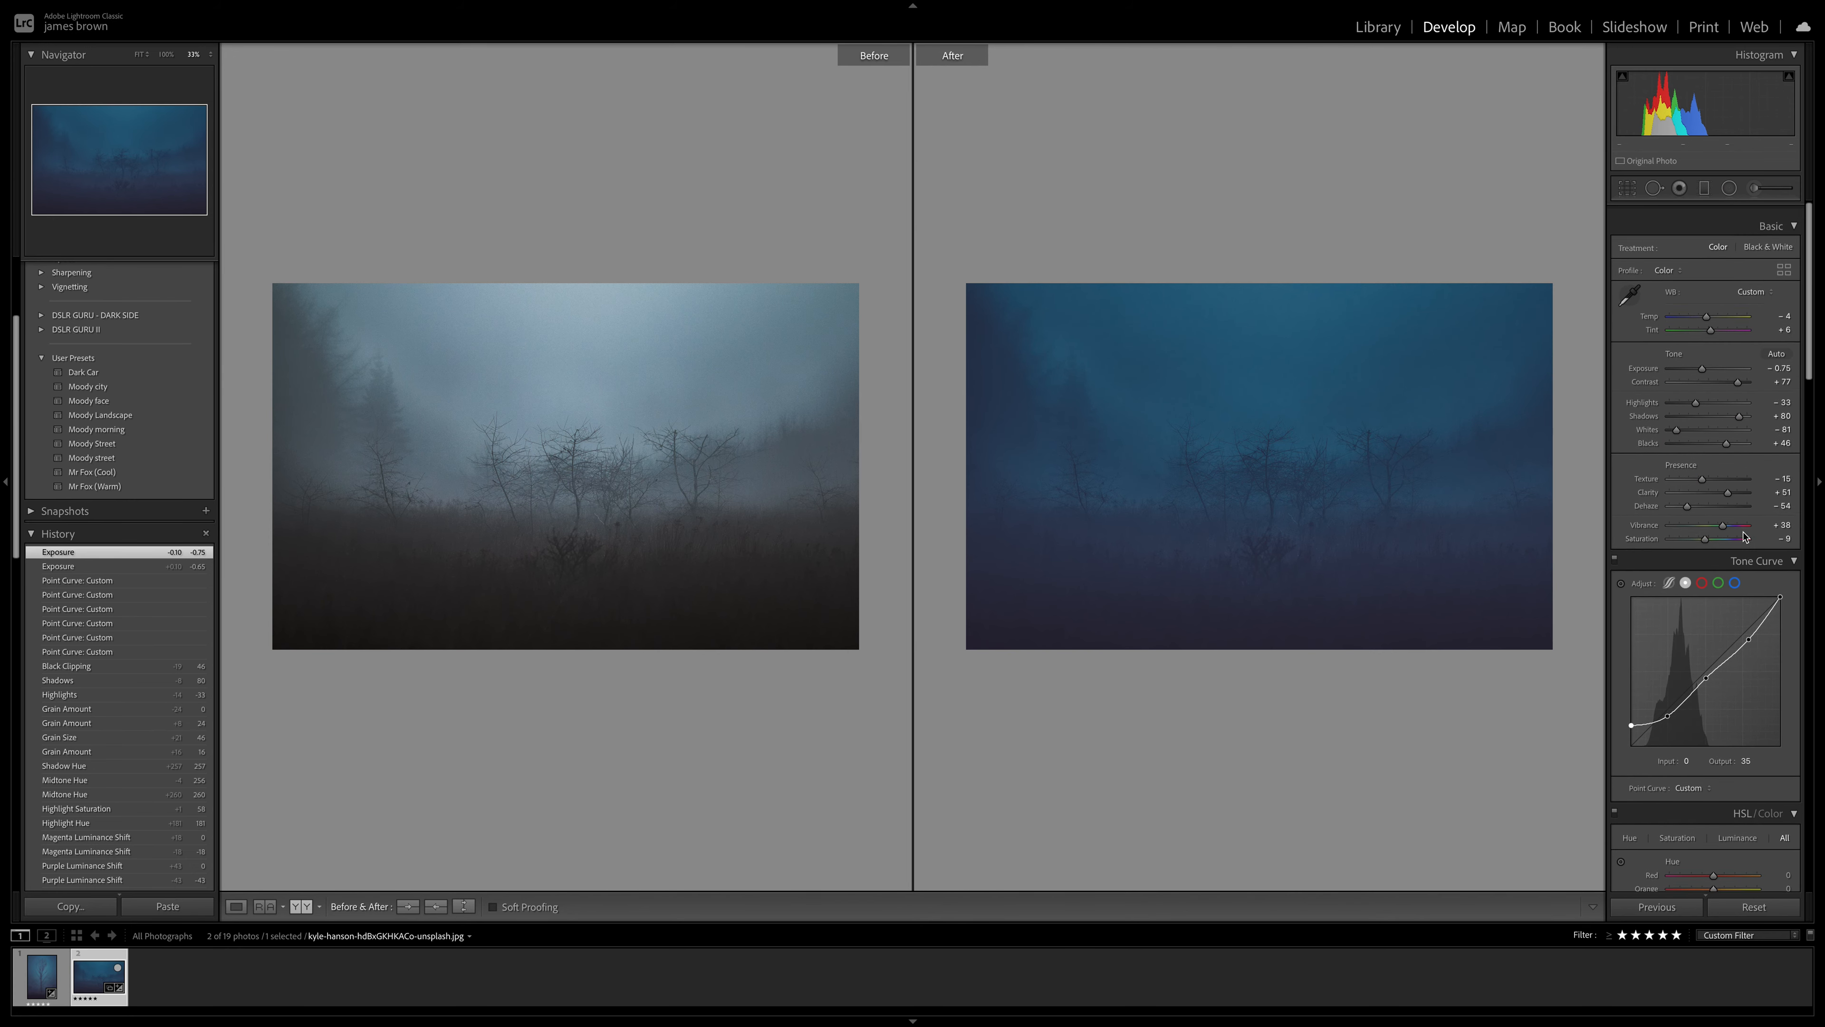
# Adjust the white balance to Temp +3 and Tint +8.
pyautogui.moveTo(1707, 303); pyautogui.dragTo(1715, 307)
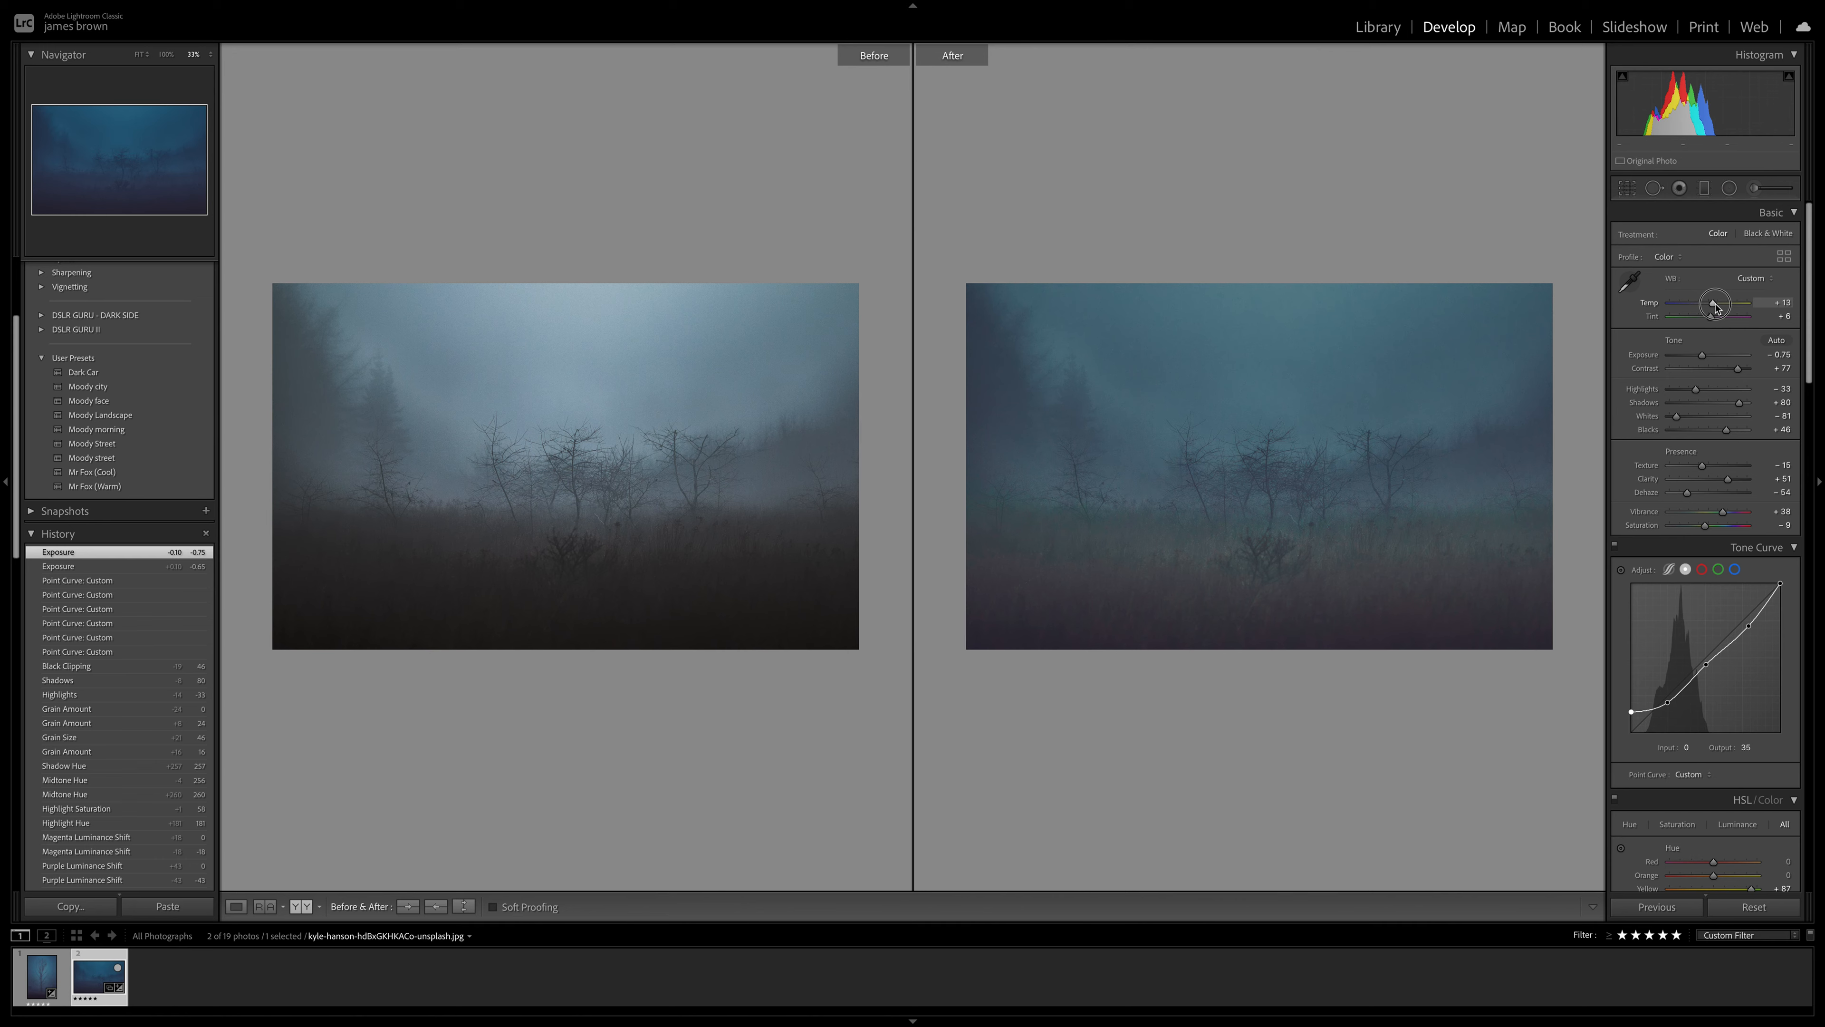
pyautogui.moveTo(1716, 307); pyautogui.dragTo(1708, 318)
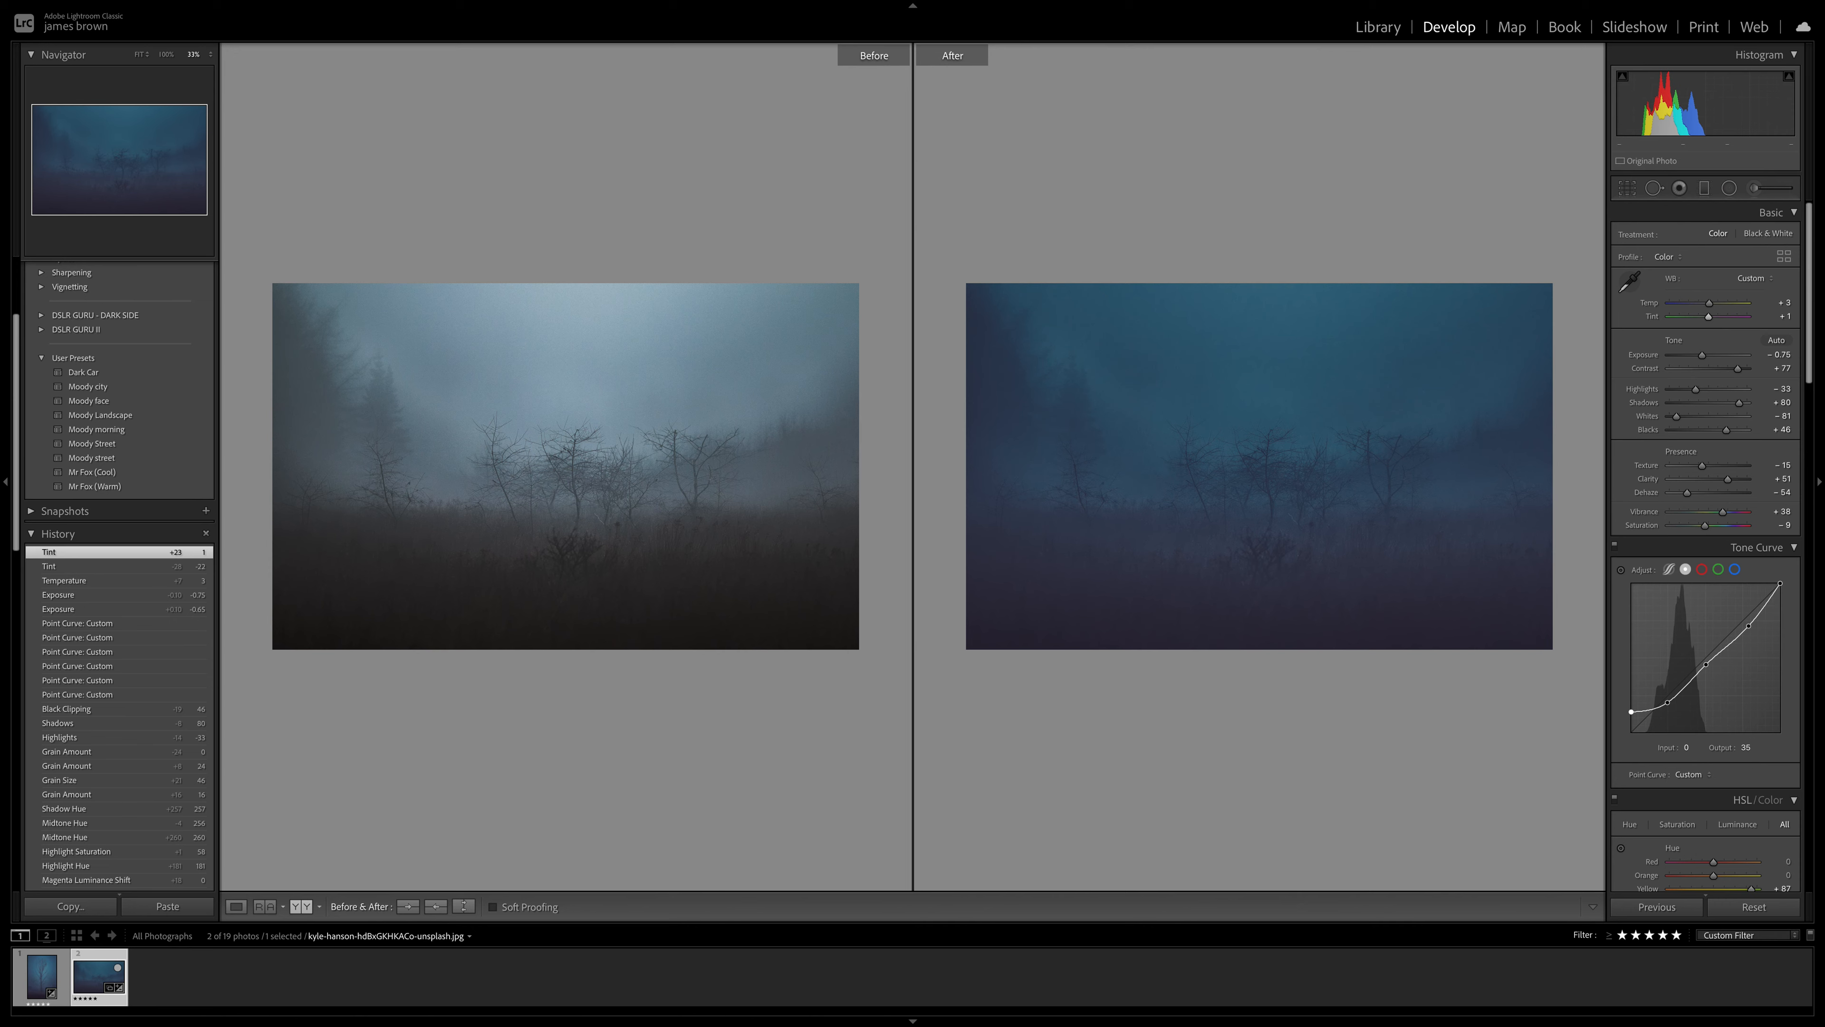
pyautogui.click(1708, 317)
pyautogui.moveTo(1710, 318); pyautogui.dragTo(1712, 318)
# Mute the blues in HSL with a Blue Hue of -18 and a Blue Saturation of -61.
pyautogui.scroll(-10, 1728, 390)
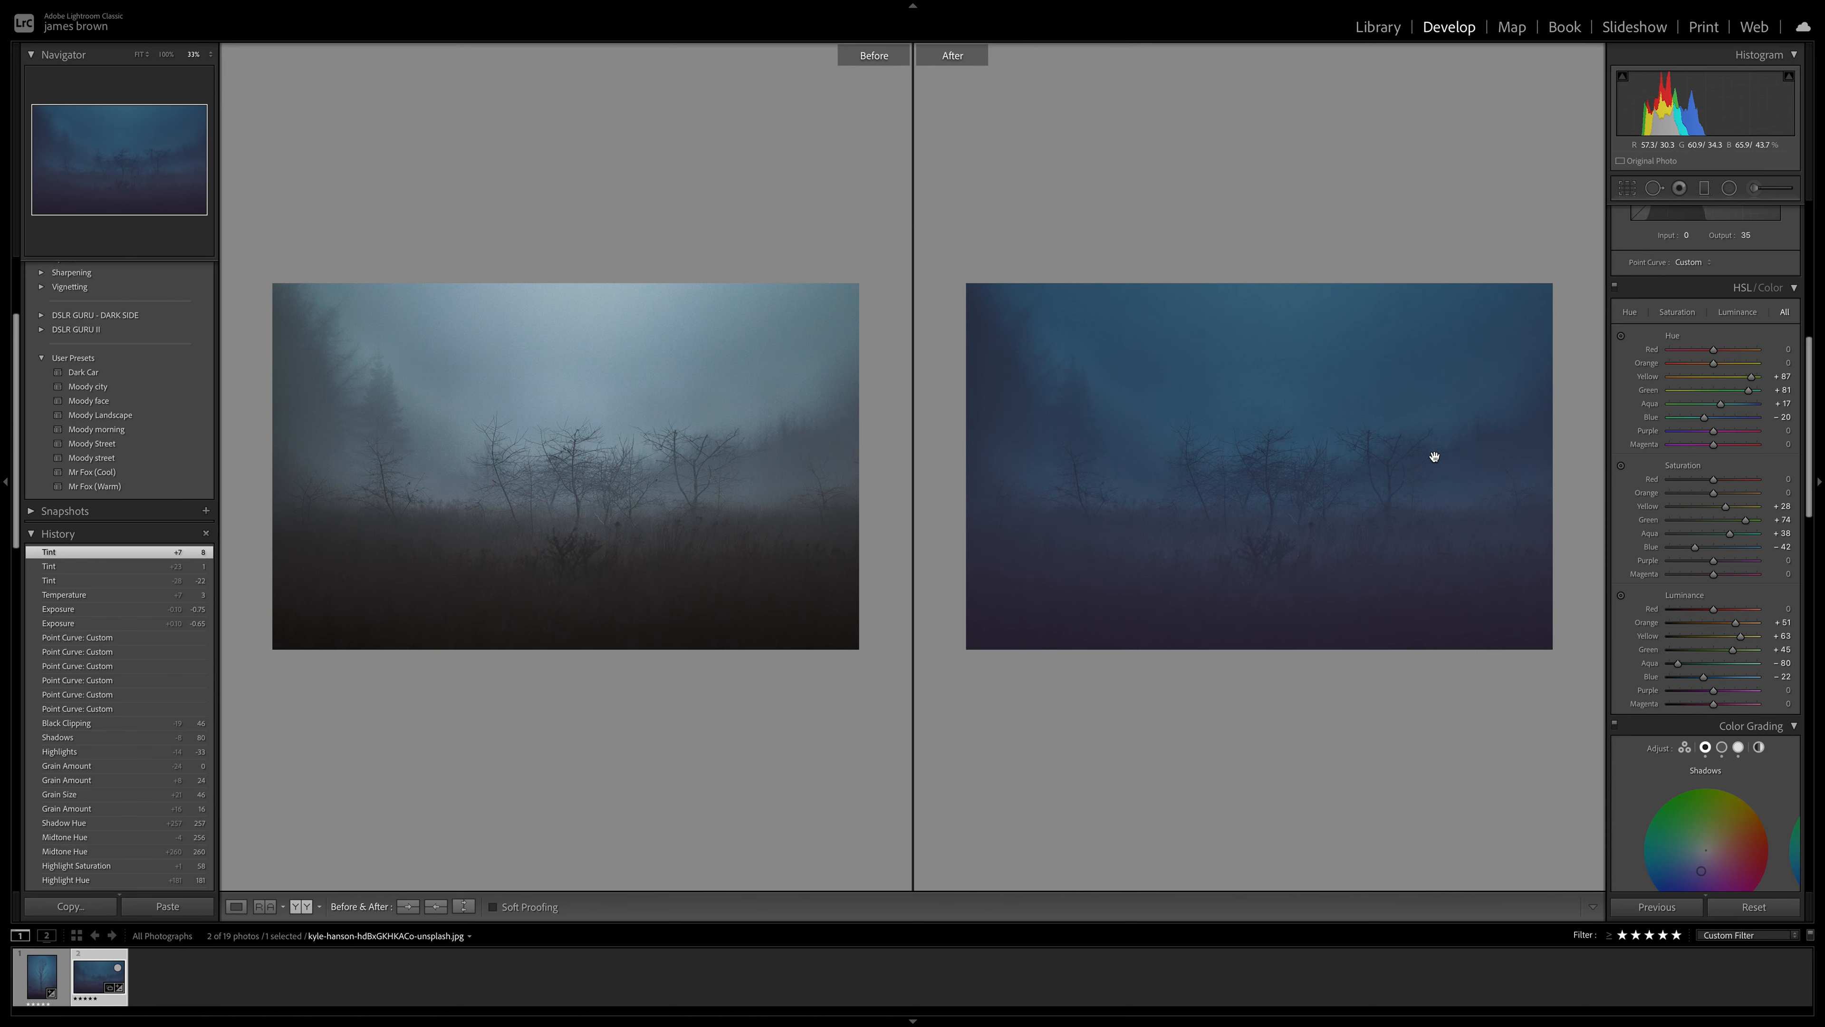
pyautogui.moveTo(1704, 418)
pyautogui.mouseDown()
pyautogui.moveTo(1744, 413)
pyautogui.moveTo(1706, 417)
pyautogui.mouseUp()
pyautogui.moveTo(1695, 547)
pyautogui.mouseDown()
pyautogui.moveTo(1728, 548)
pyautogui.moveTo(1689, 552)
pyautogui.mouseUp()
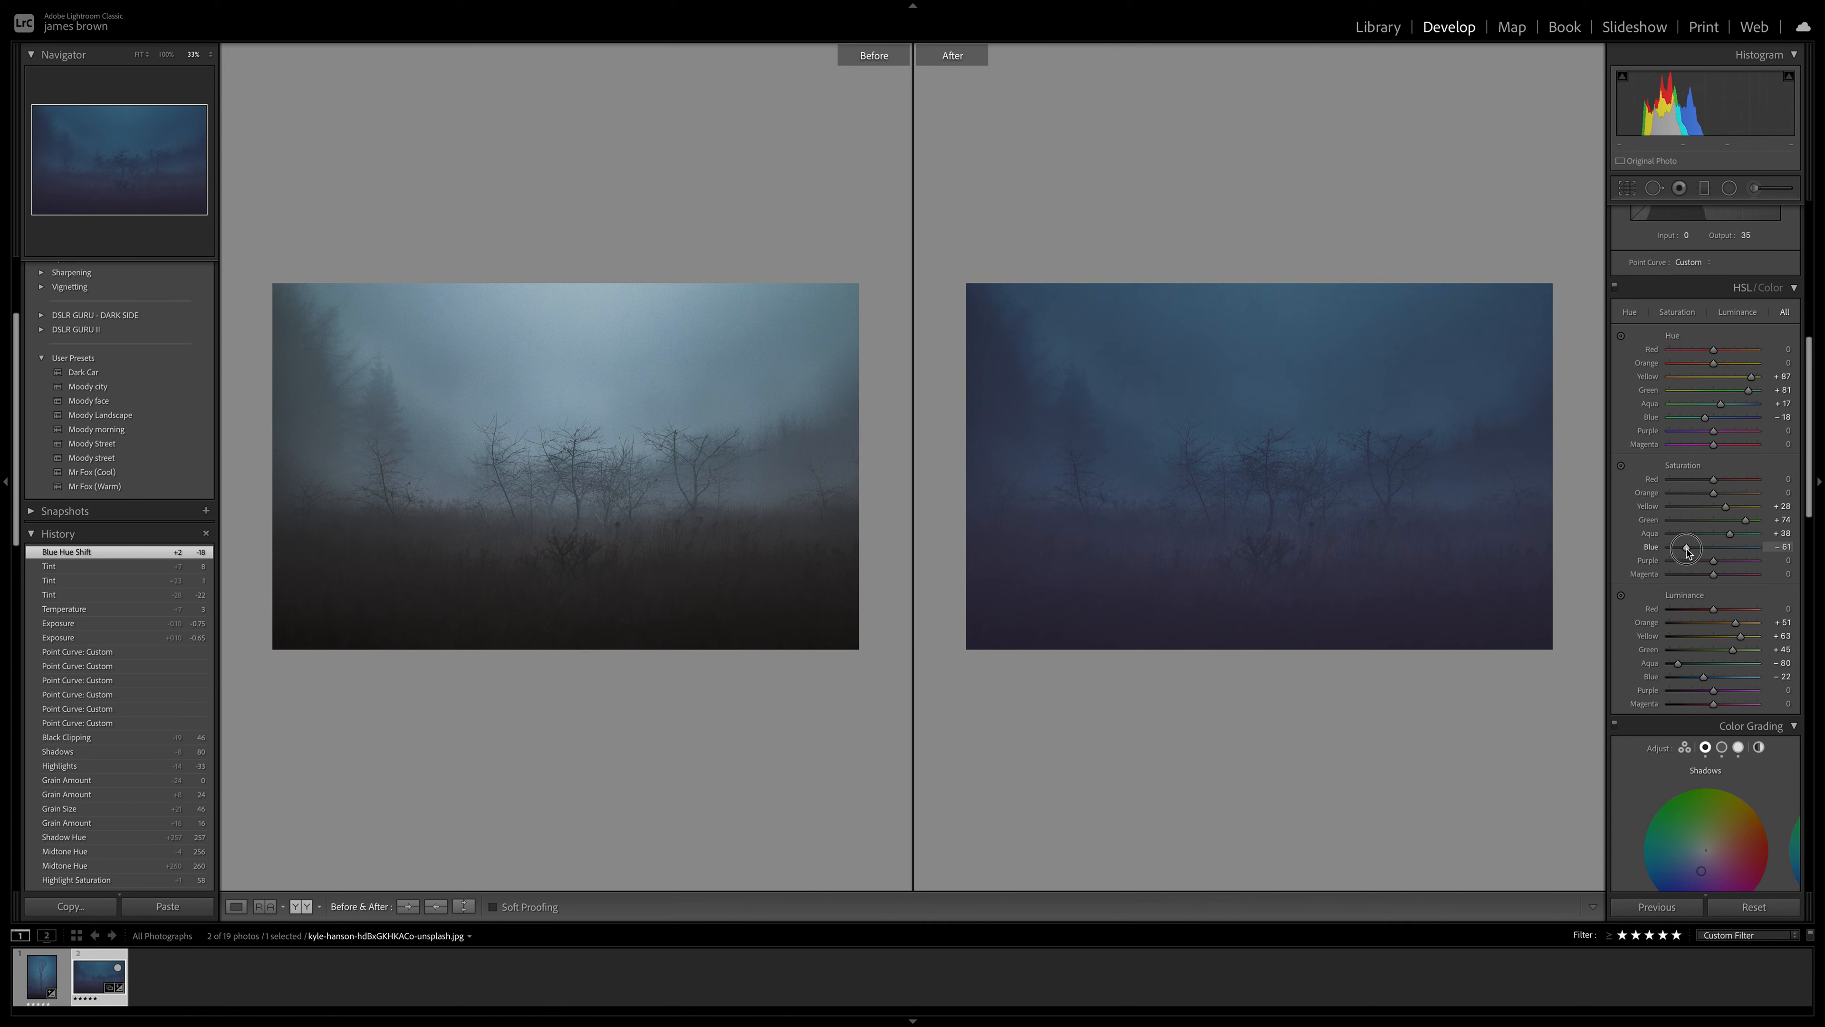
pyautogui.moveTo(1686, 550); pyautogui.dragTo(1686, 550)
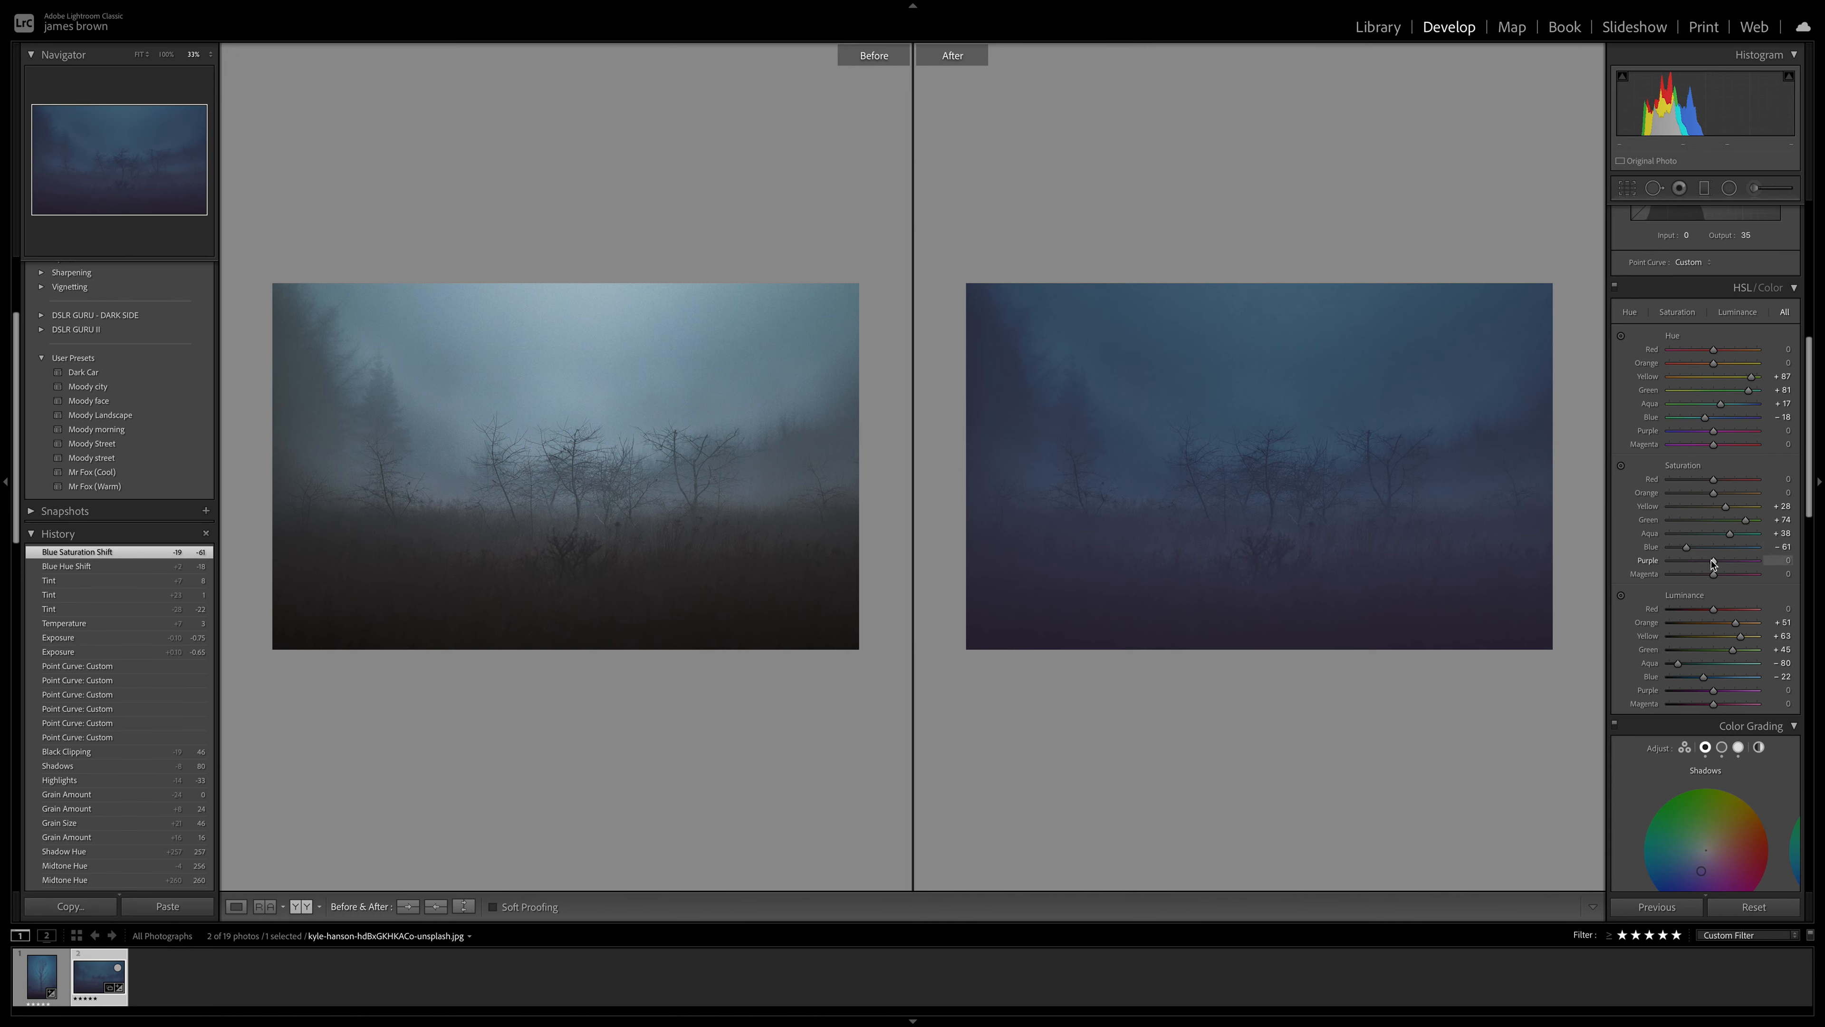
pyautogui.click(1686, 550)
# Check the edit on its own and beside the original at different zoom levels, and review the HSL, Tone Curve and Basic settings.
pyautogui.press('y')
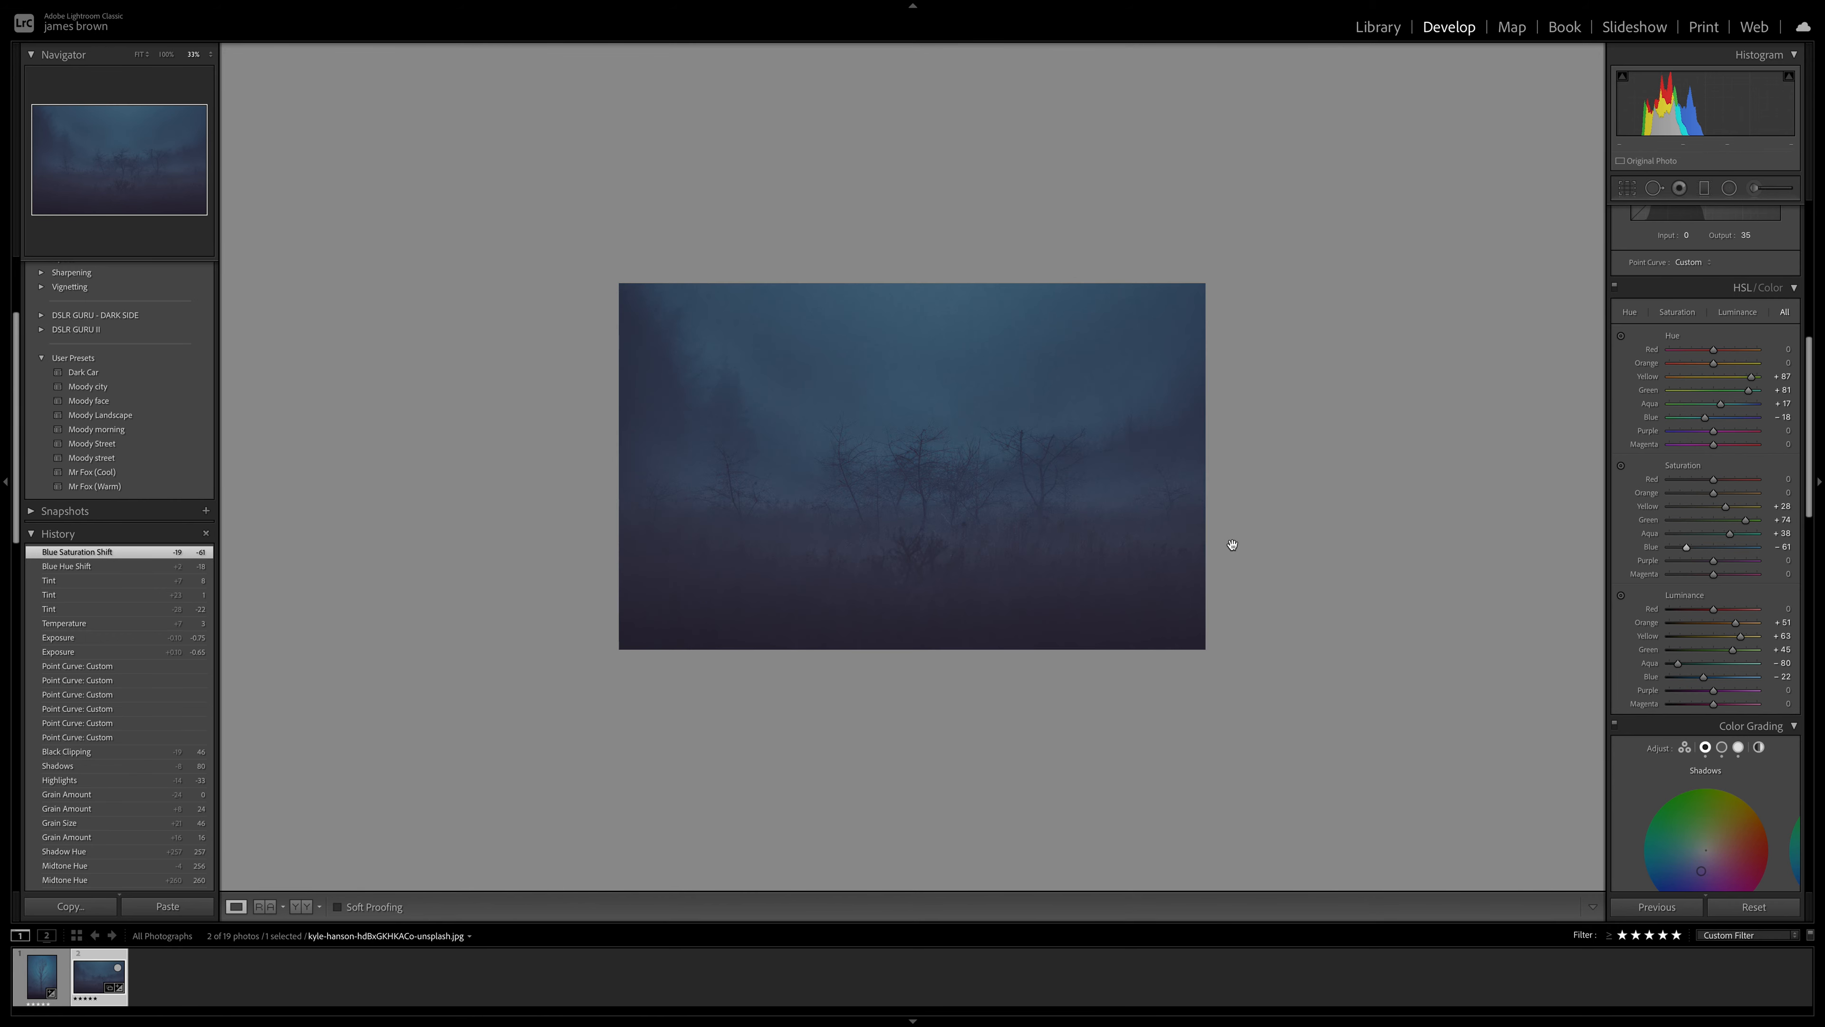
pyautogui.hotkey('ctrl', '=')
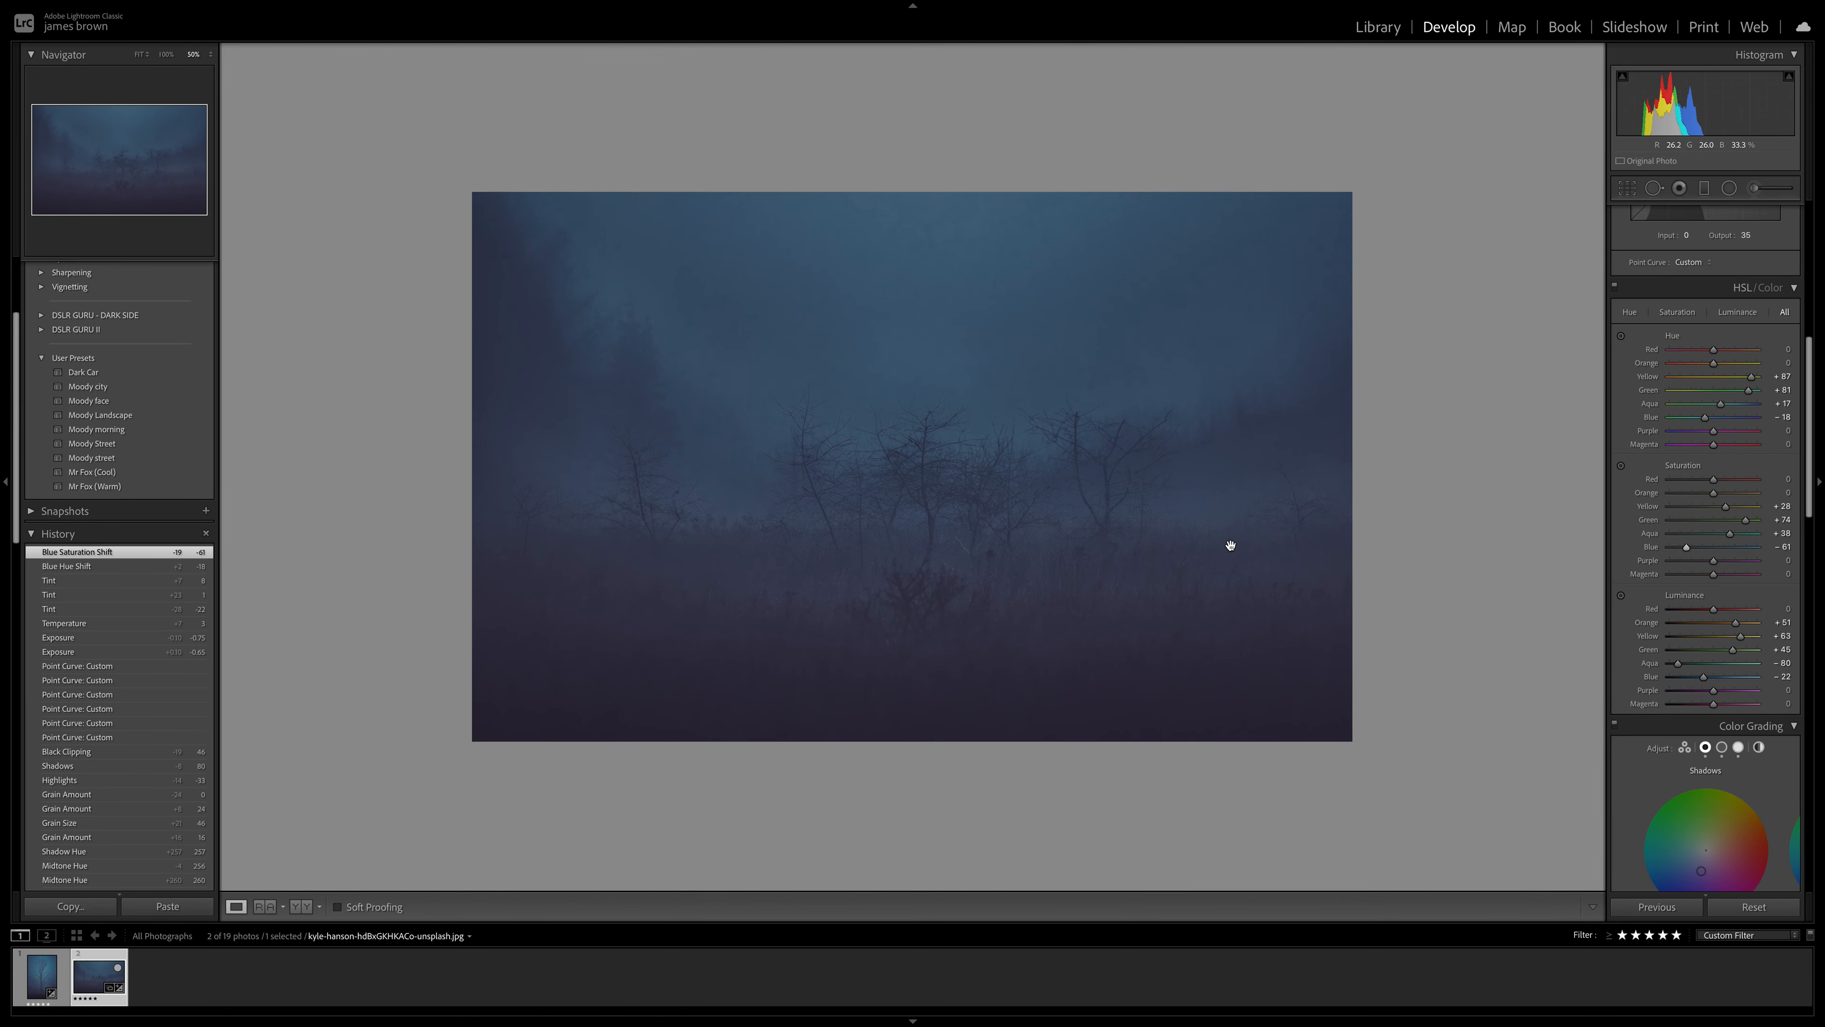
pyautogui.press('y')
pyautogui.hotkey('ctrl', '-')
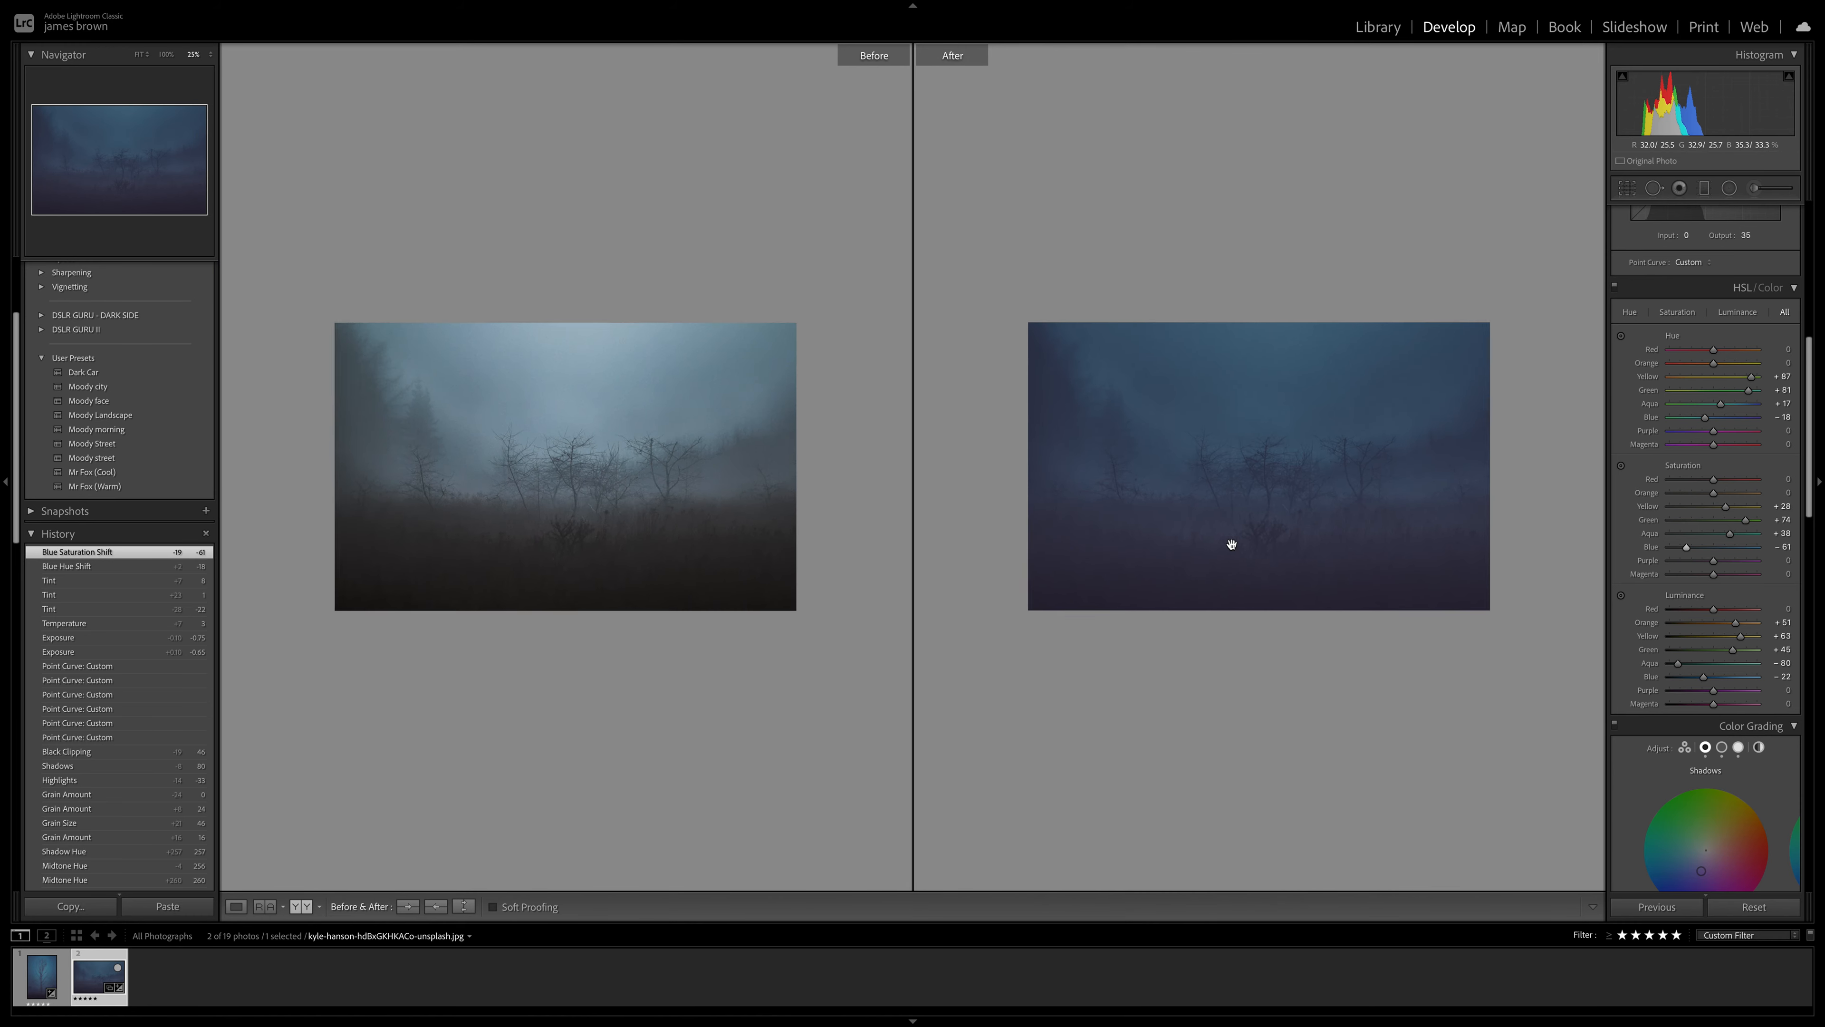
pyautogui.hotkey('ctrl', '=')
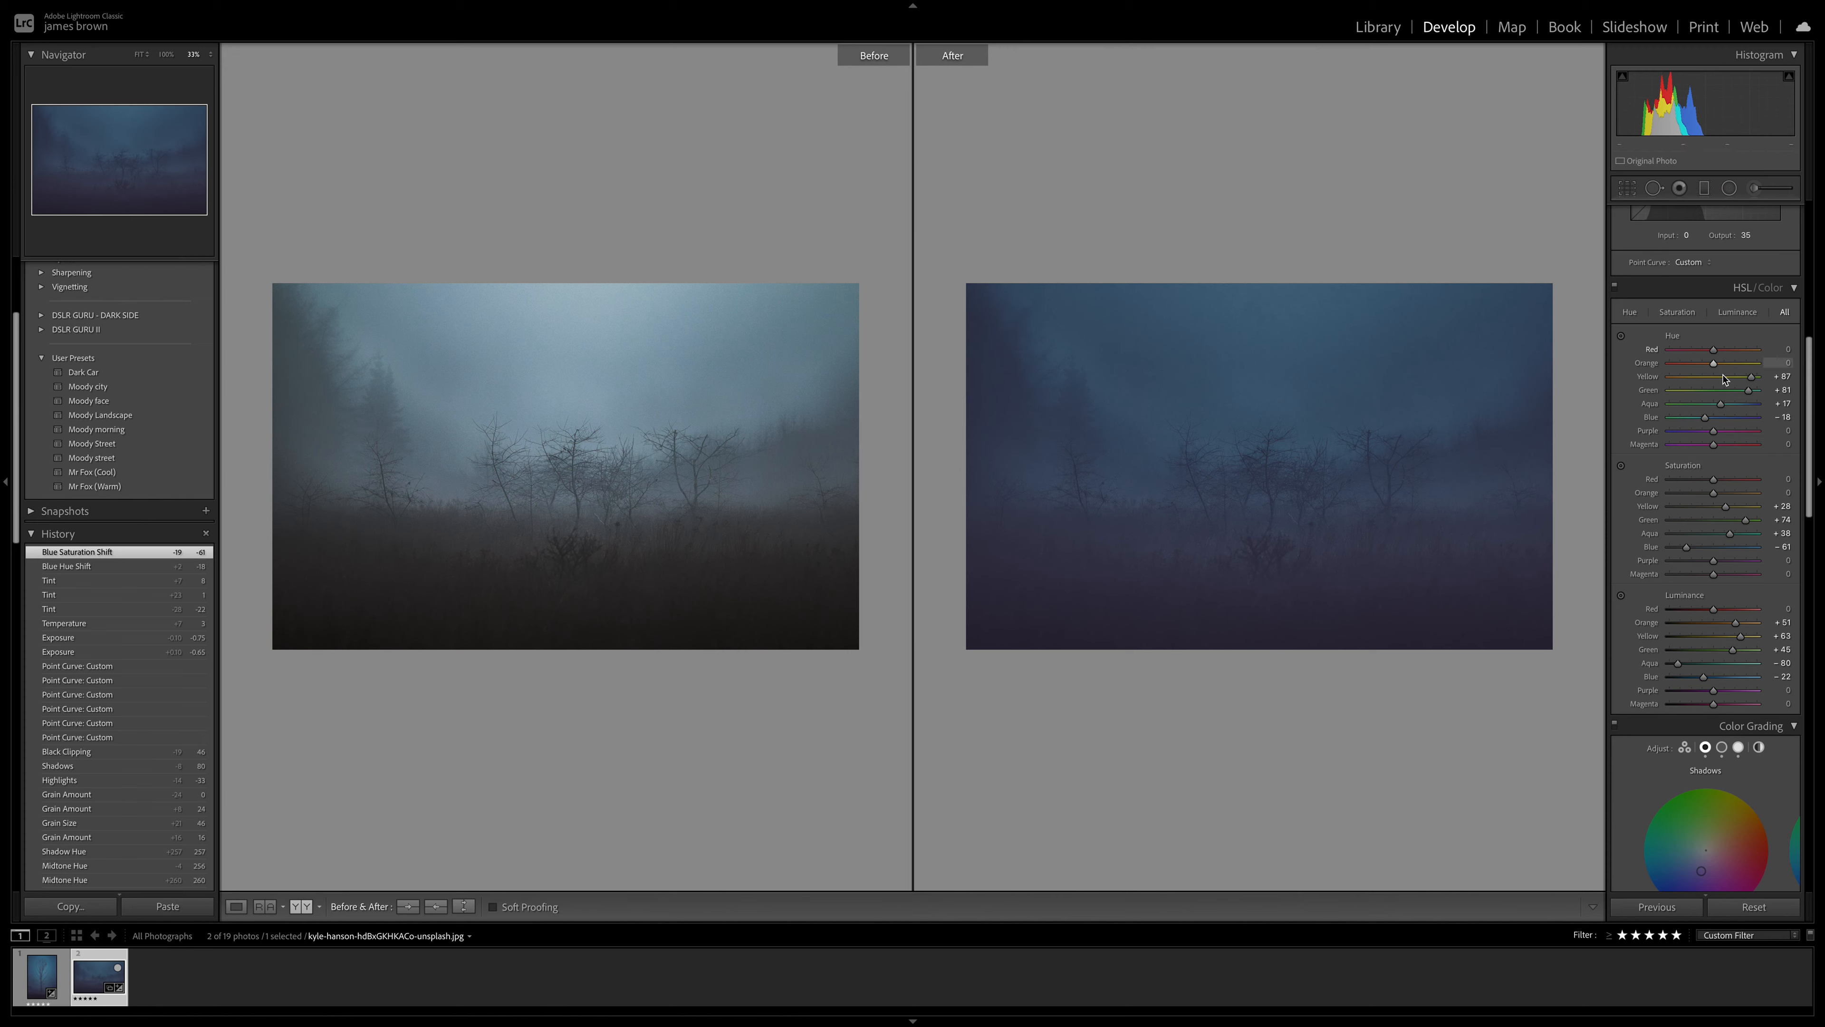
pyautogui.scroll(5, 1724, 370)
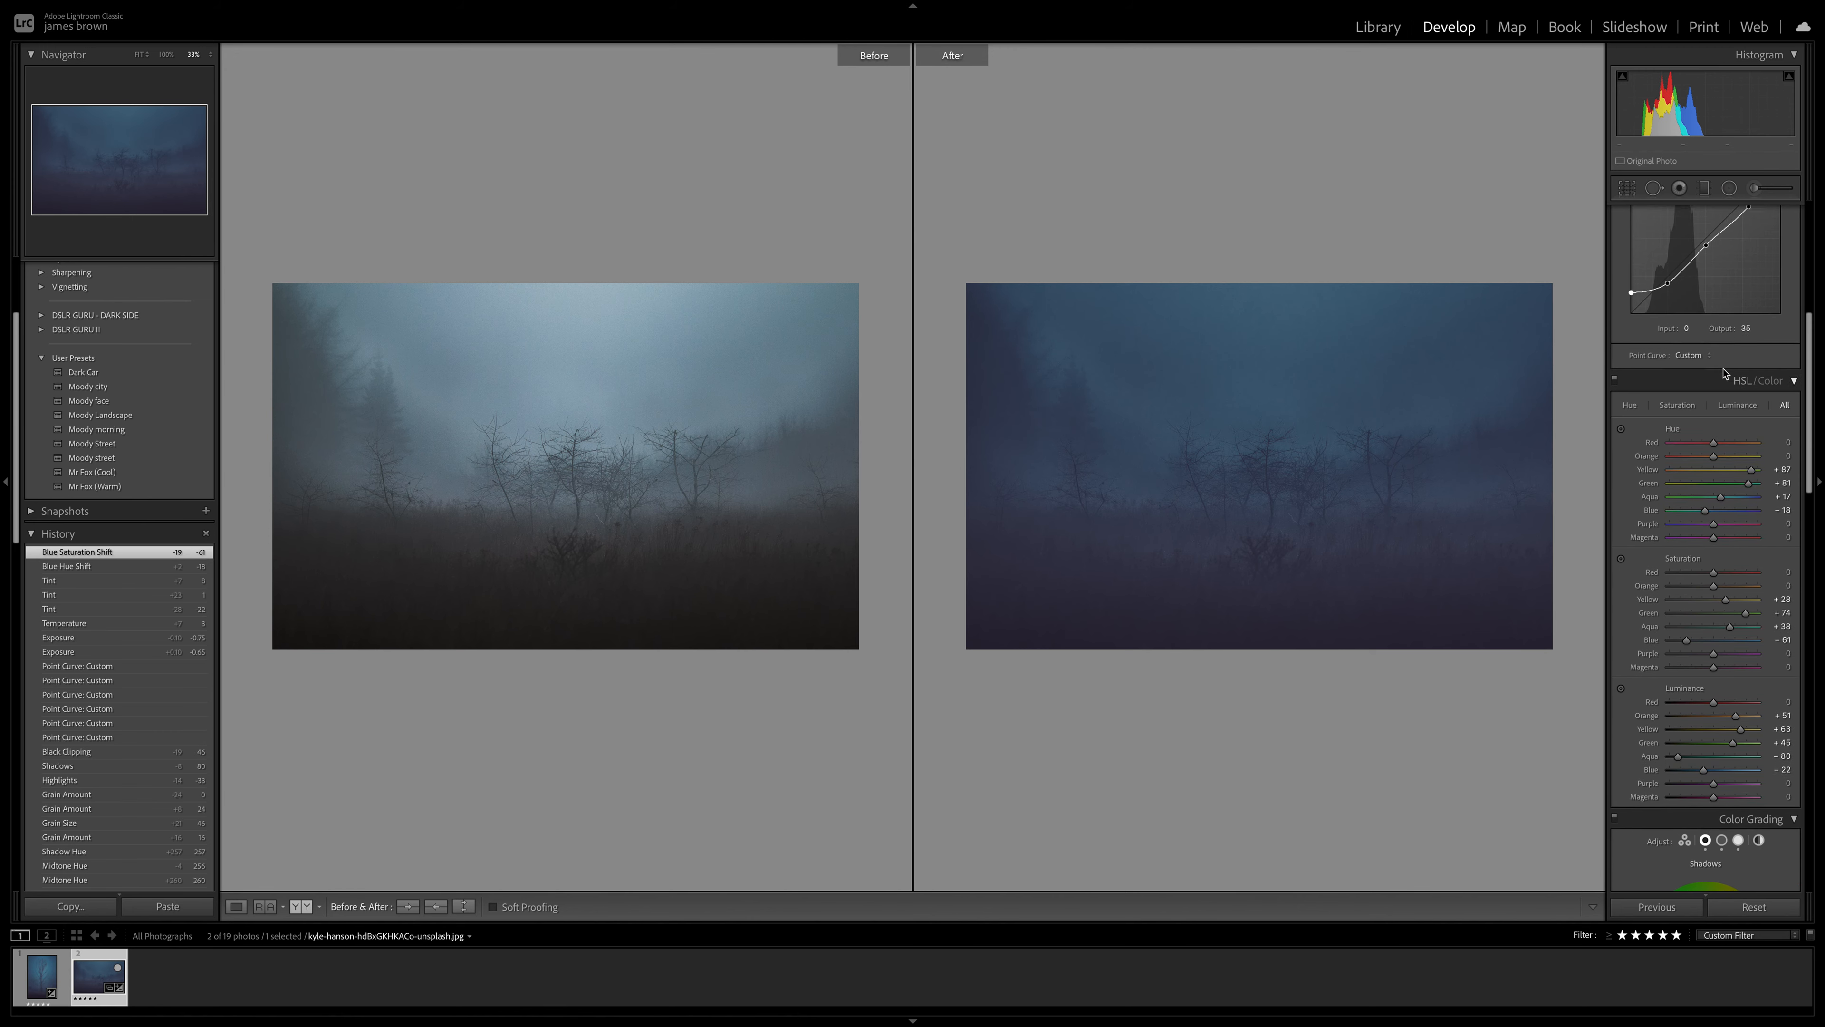
pyautogui.scroll(-3, 1722, 369)
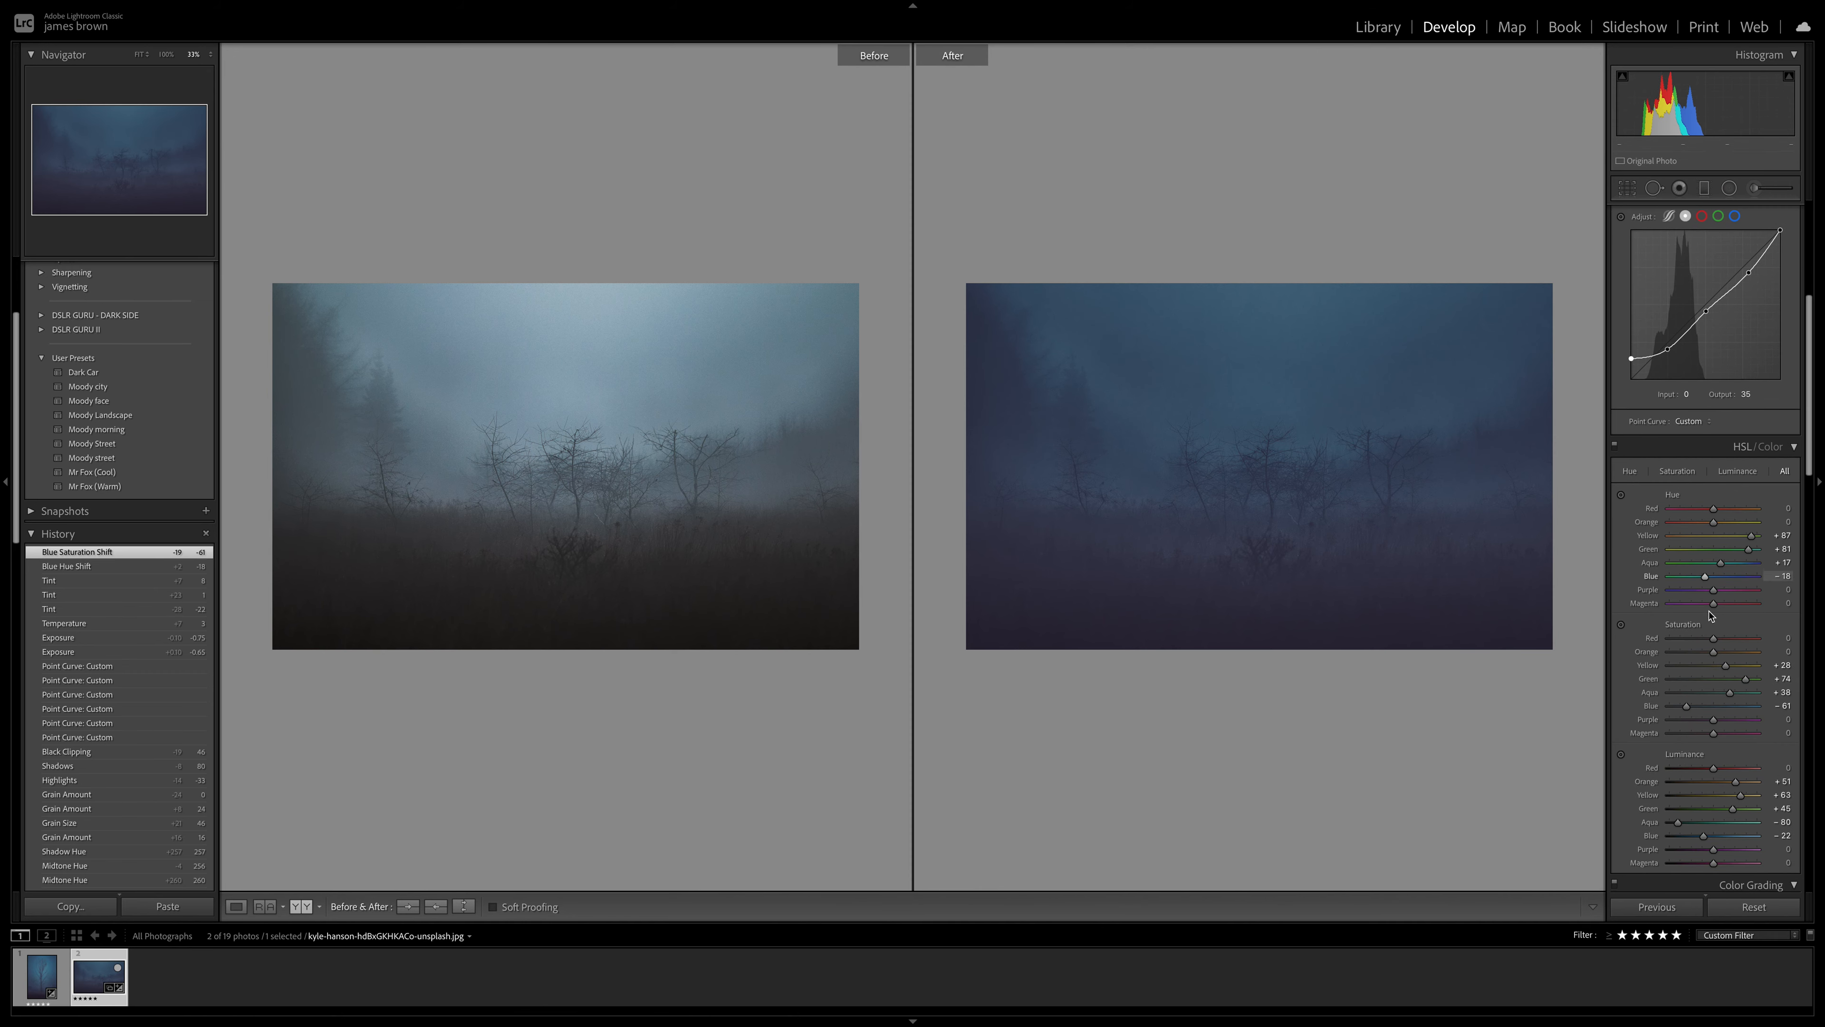
pyautogui.scroll(-1, 1730, 618)
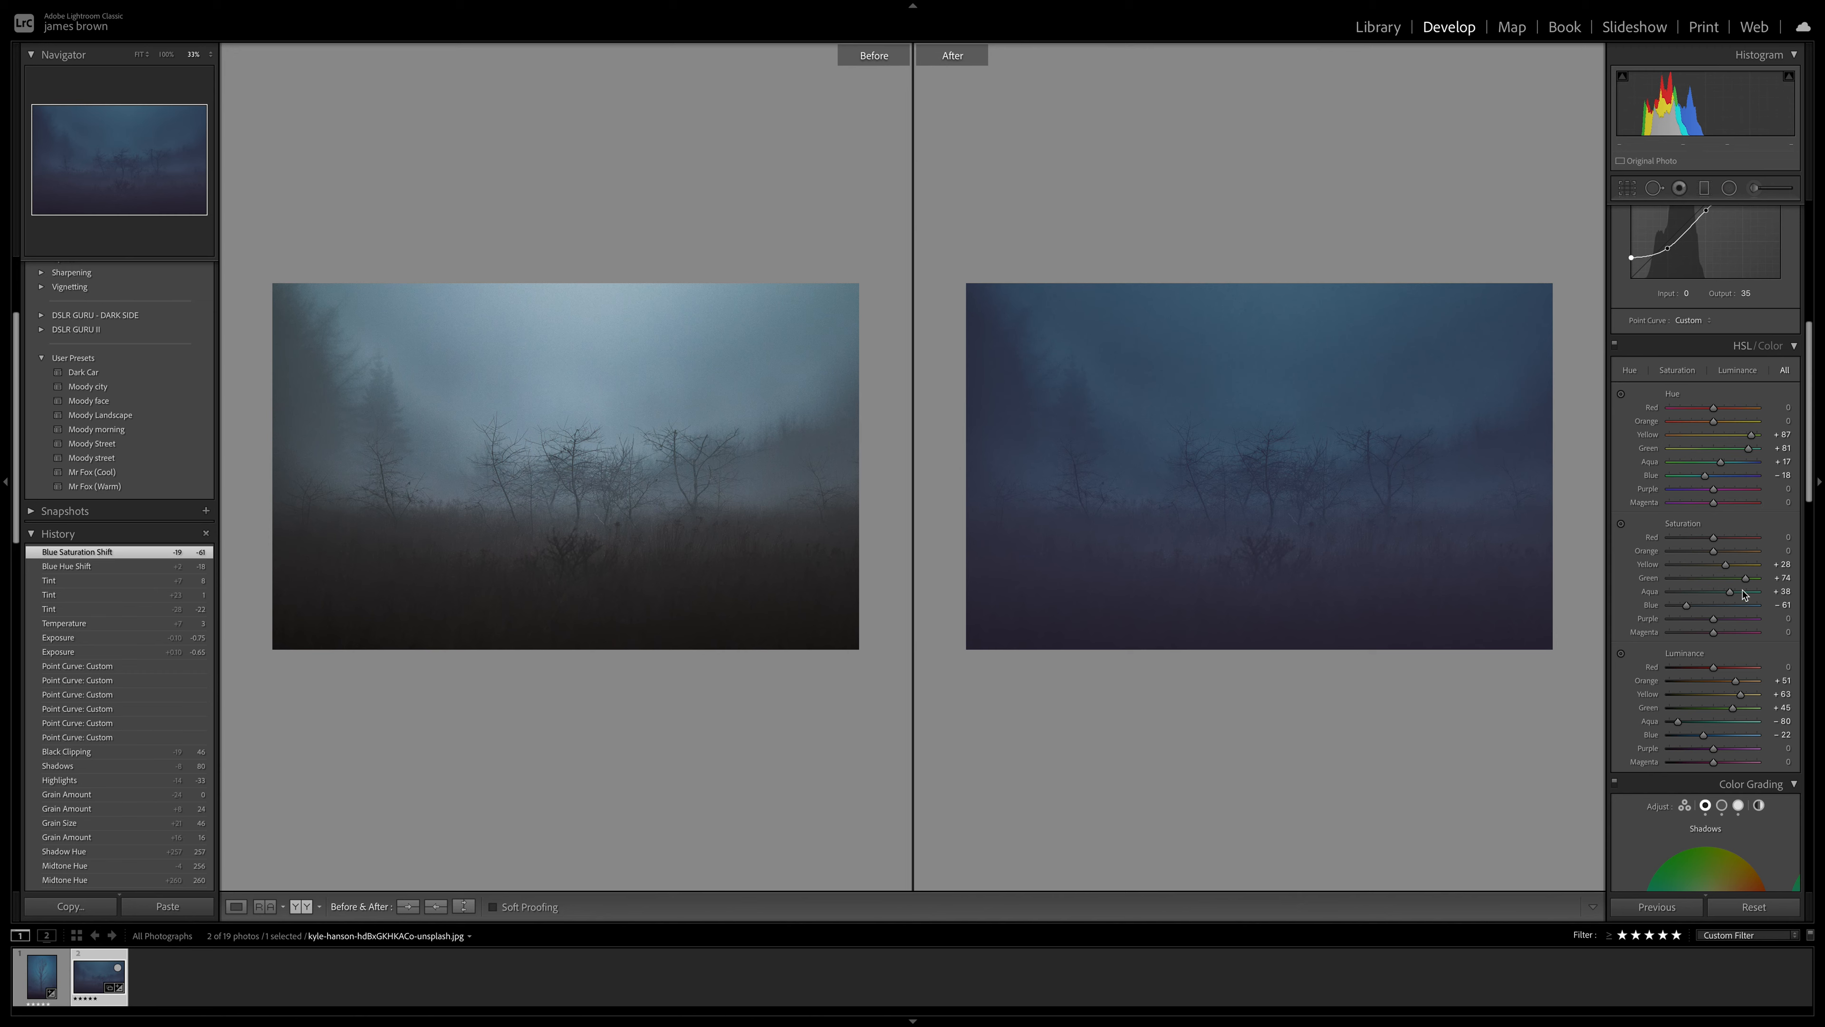
pyautogui.scroll(8, 1777, 421)
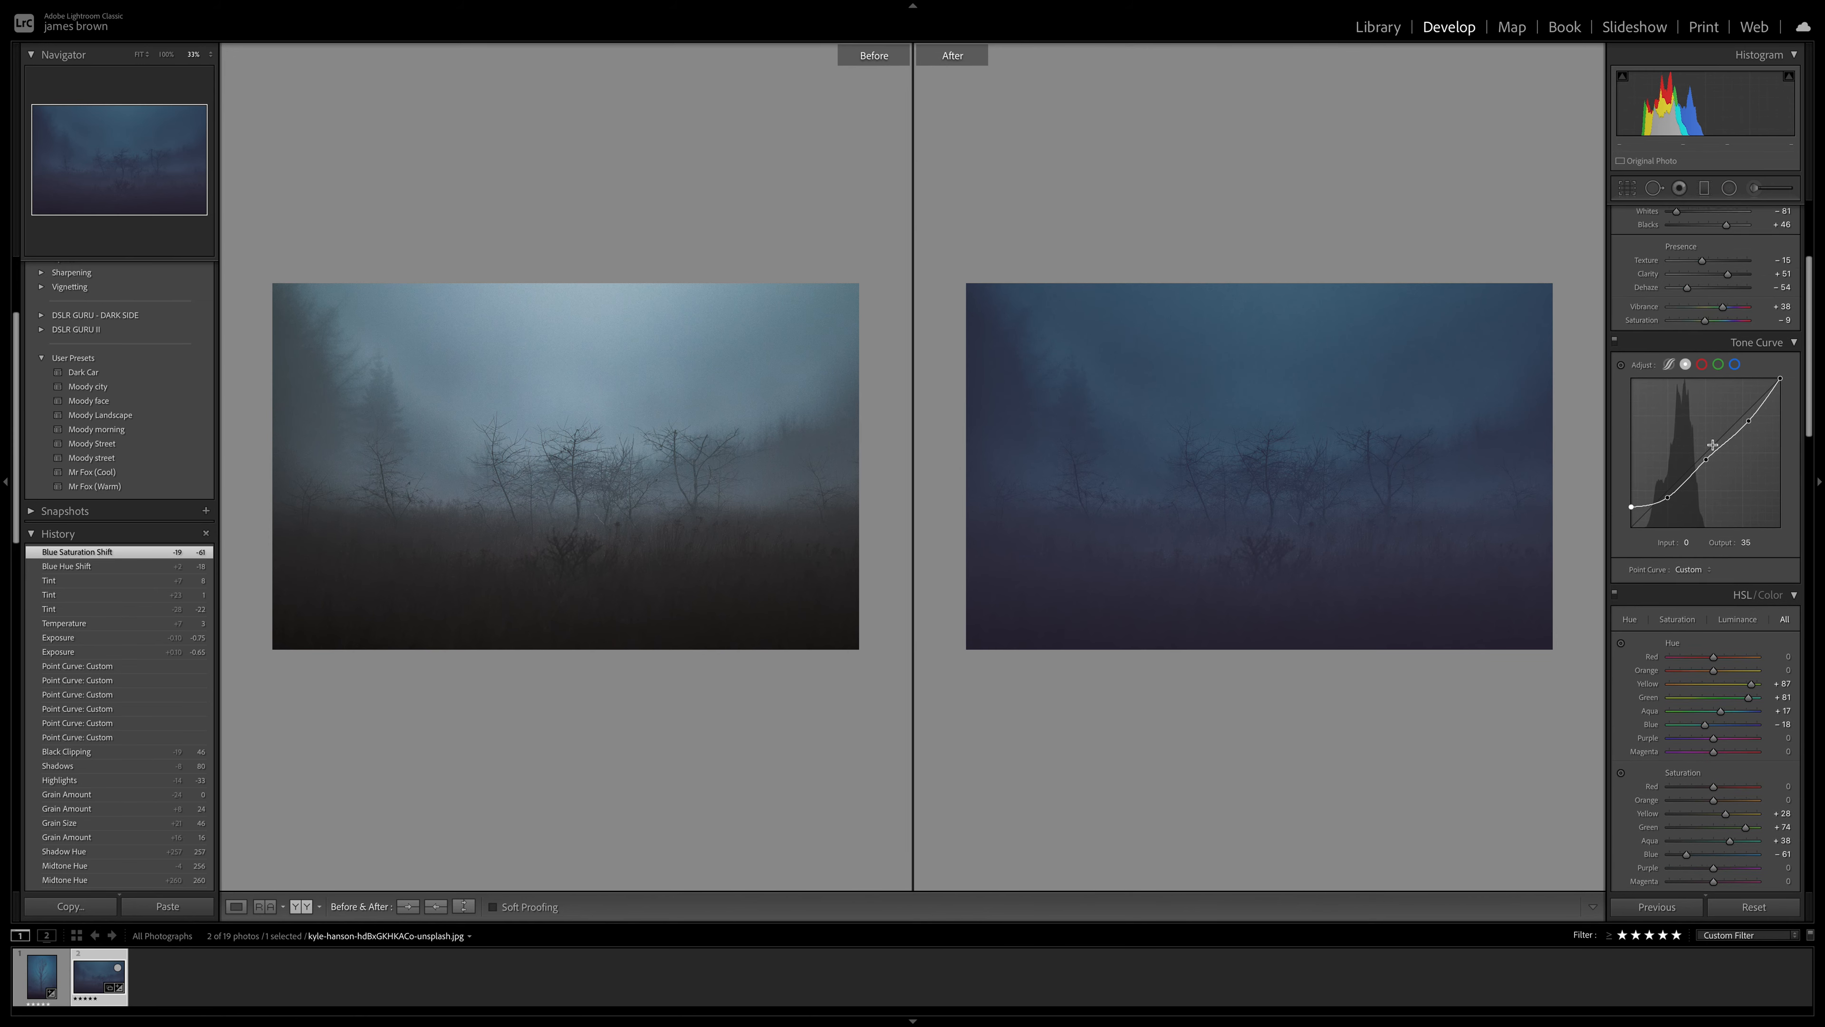
pyautogui.scroll(1, 1776, 421)
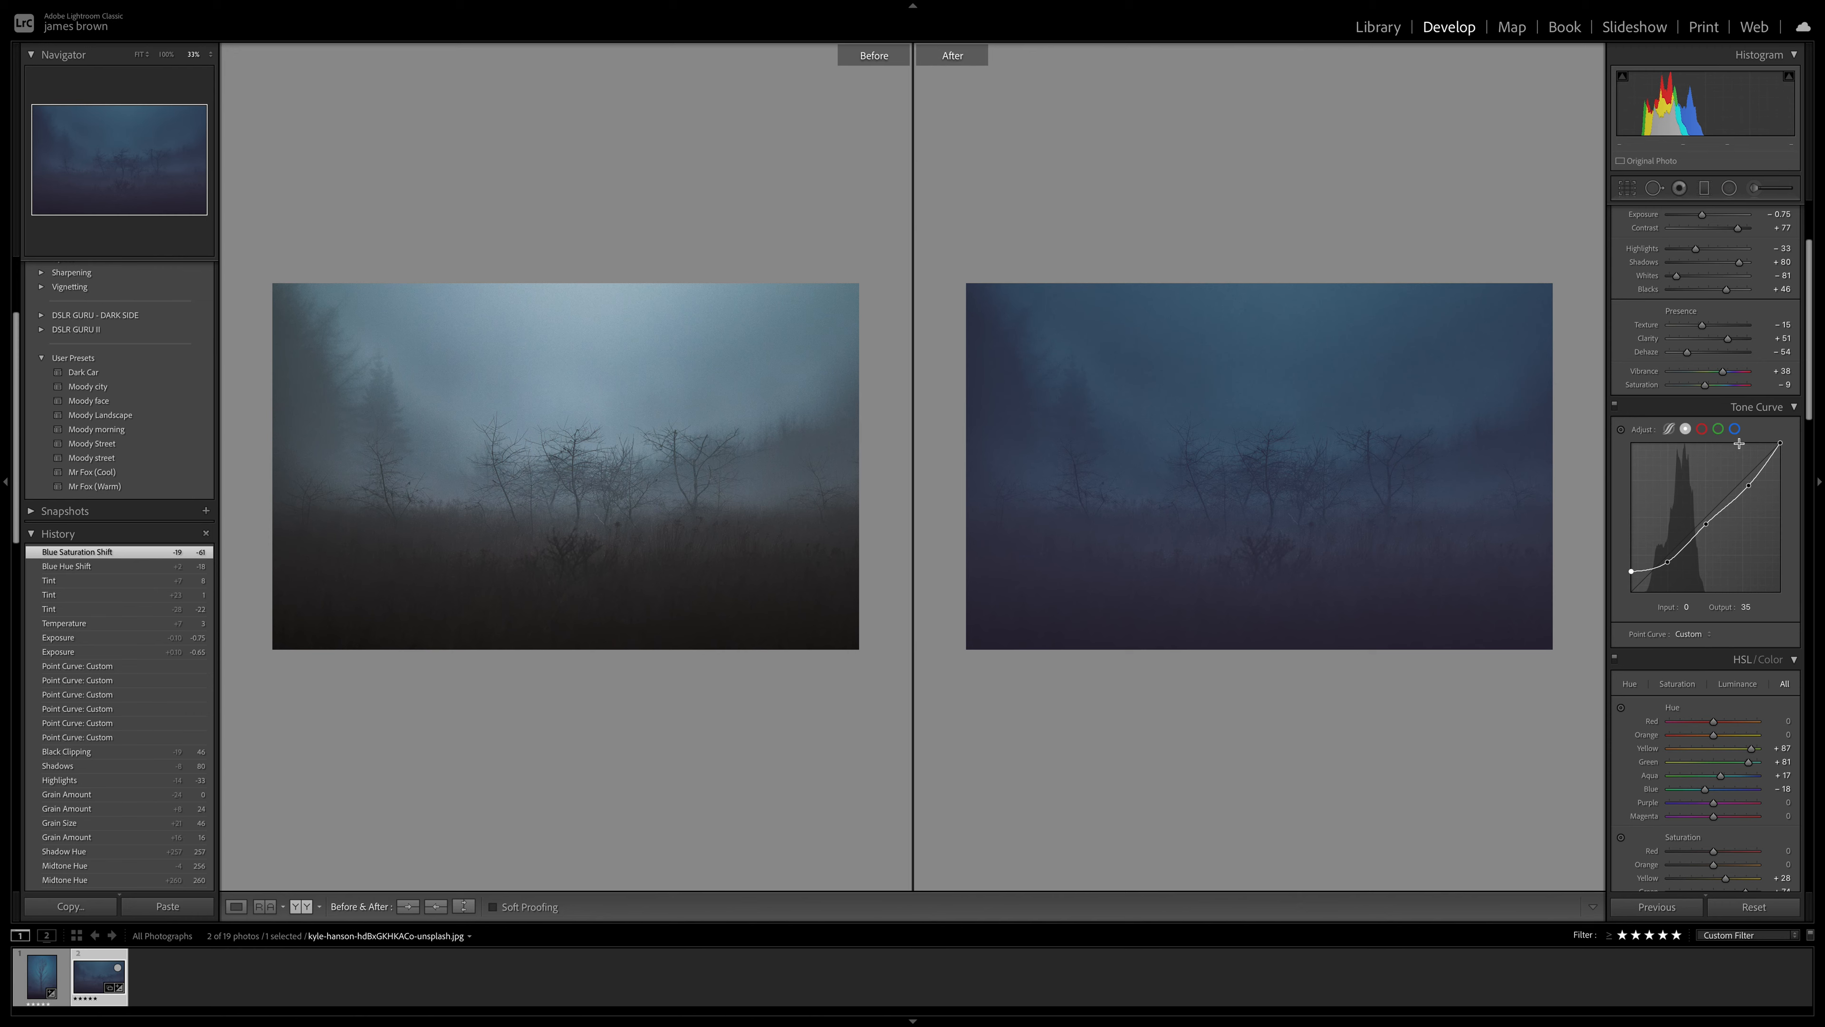
pyautogui.scroll(4, 1739, 443)
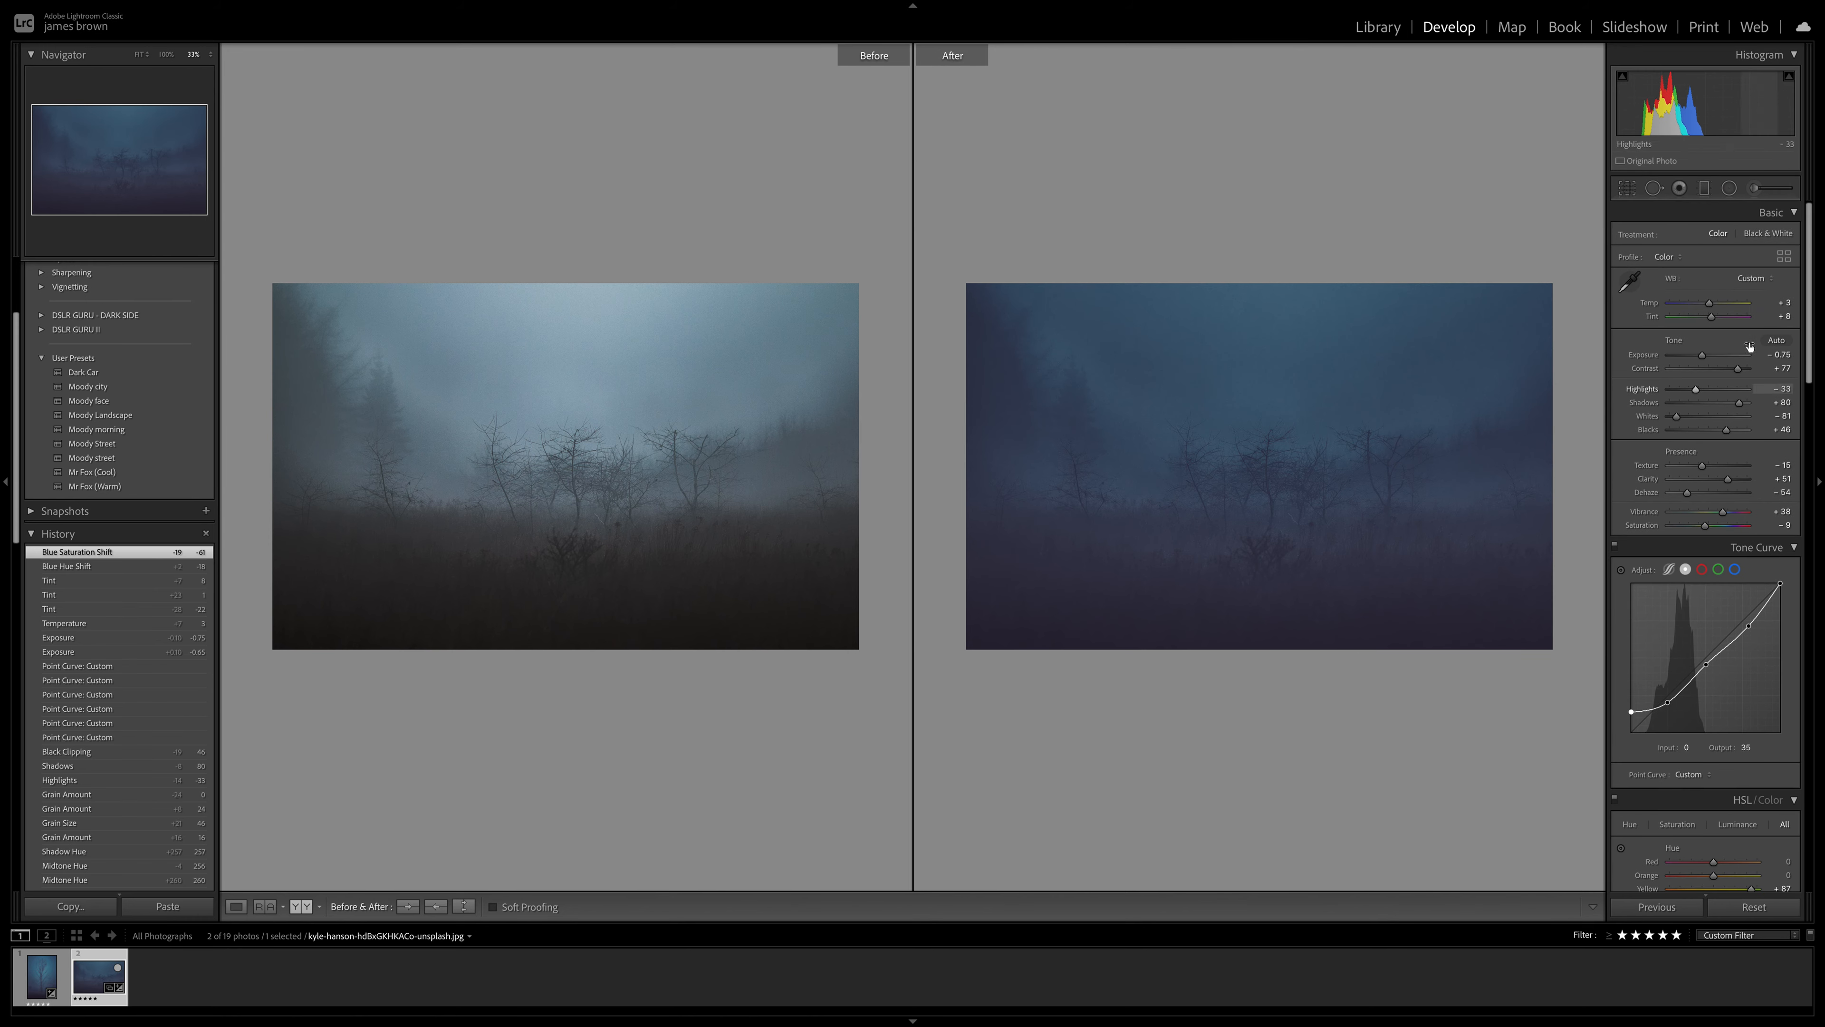